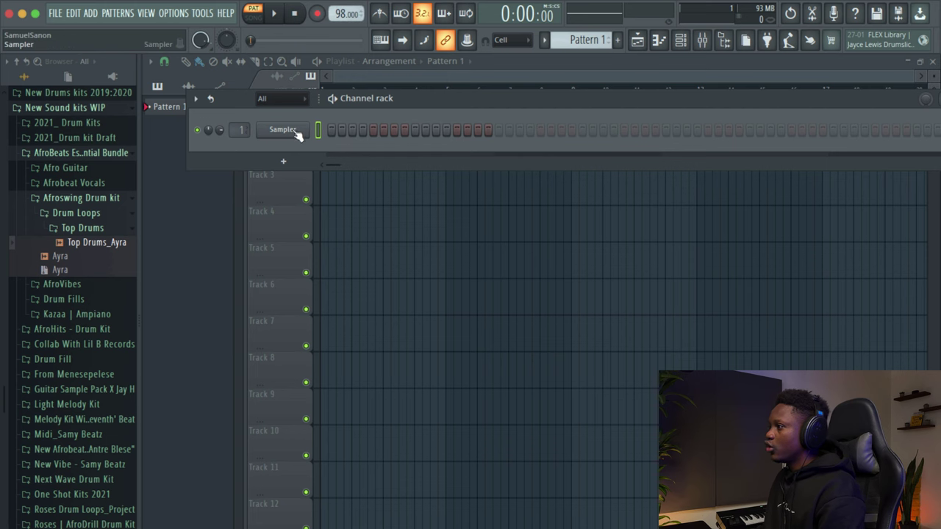
Replace the first channel's Sampler with the LABS instrument.
{"action": "right_click", "coordinate": [289, 129]}
{"action": "mouse_move", "coordinate": [415, 245]}
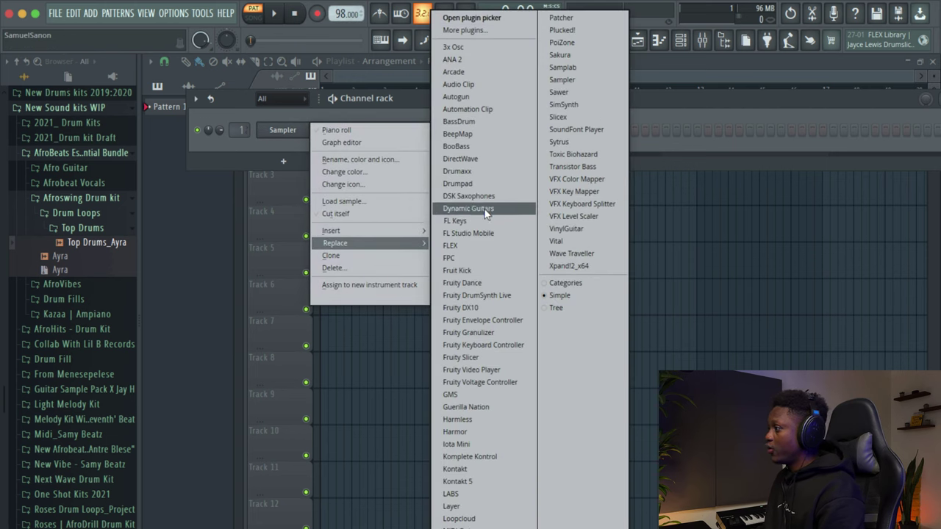
{"action": "left_click", "coordinate": [454, 494]}
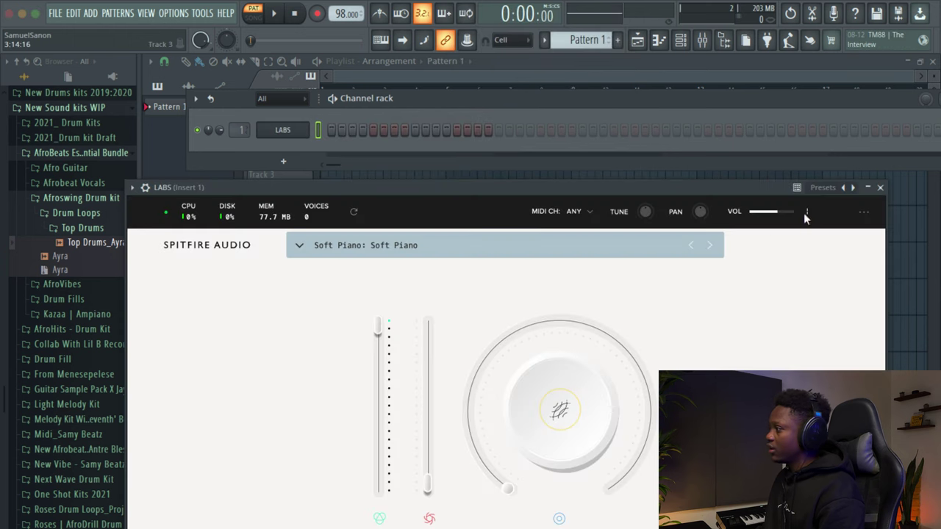
Close the LABS window and add a new Sampler channel below it.
{"action": "left_click", "coordinate": [882, 188]}
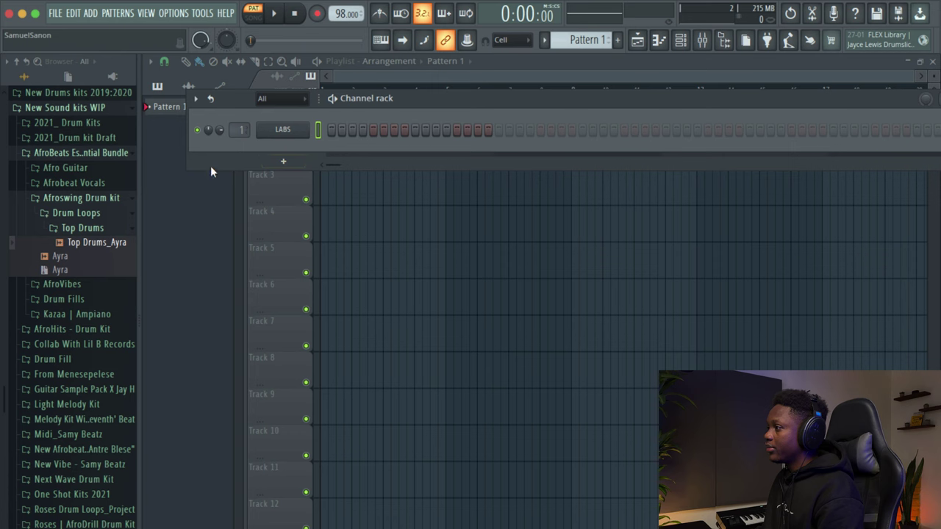
{"action": "left_click", "coordinate": [290, 168]}
{"action": "left_click", "coordinate": [405, 69]}
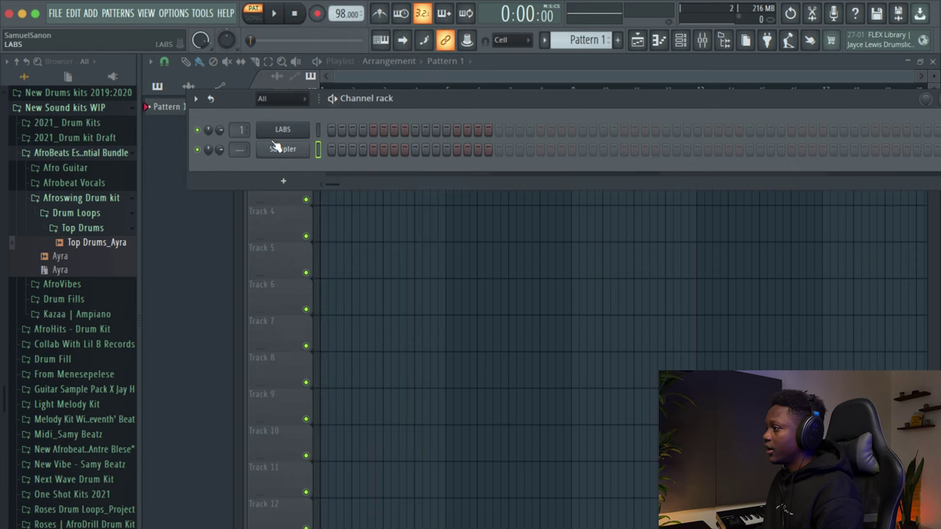
Stamp an A major (Ionian) scale at the grid start in the Sampler's piano roll, adding two lower notes.
{"action": "right_click", "coordinate": [282, 149]}
{"action": "left_click", "coordinate": [331, 150]}
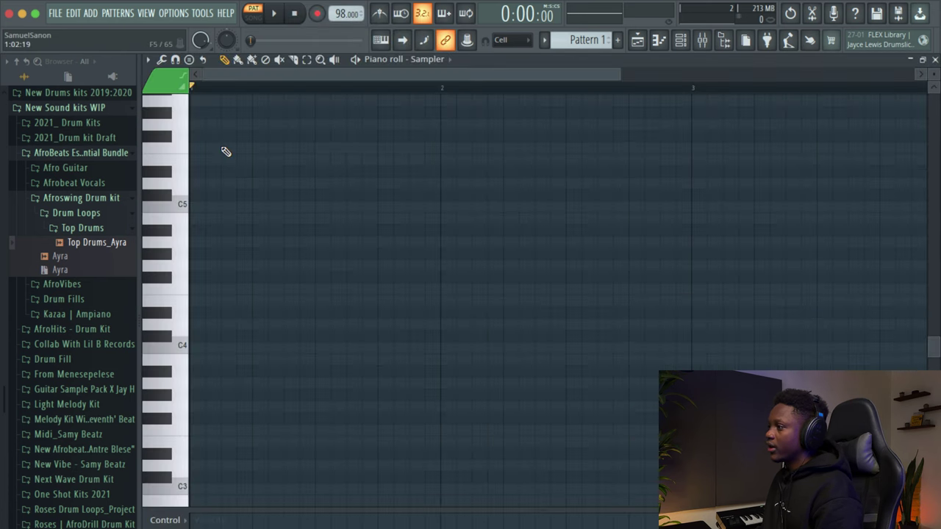
{"action": "left_click", "coordinate": [148, 59]}
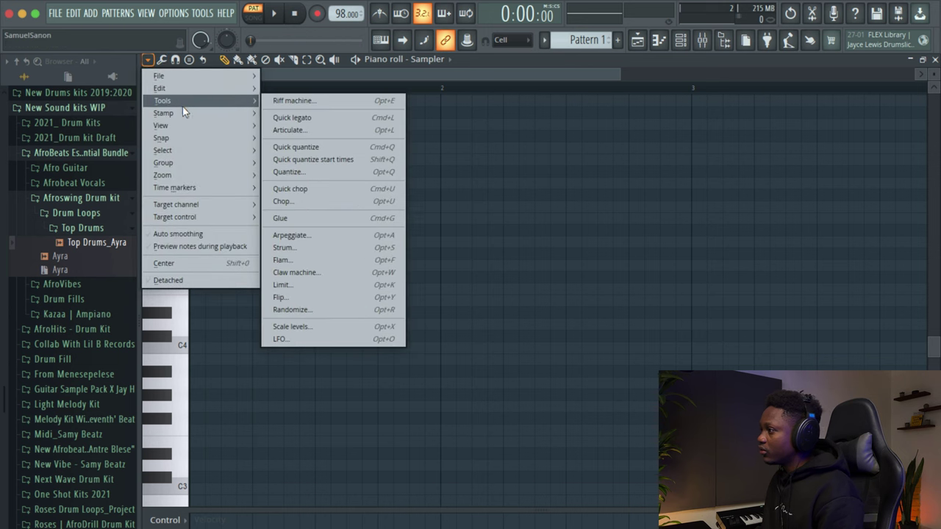
{"action": "mouse_move", "coordinate": [183, 118]}
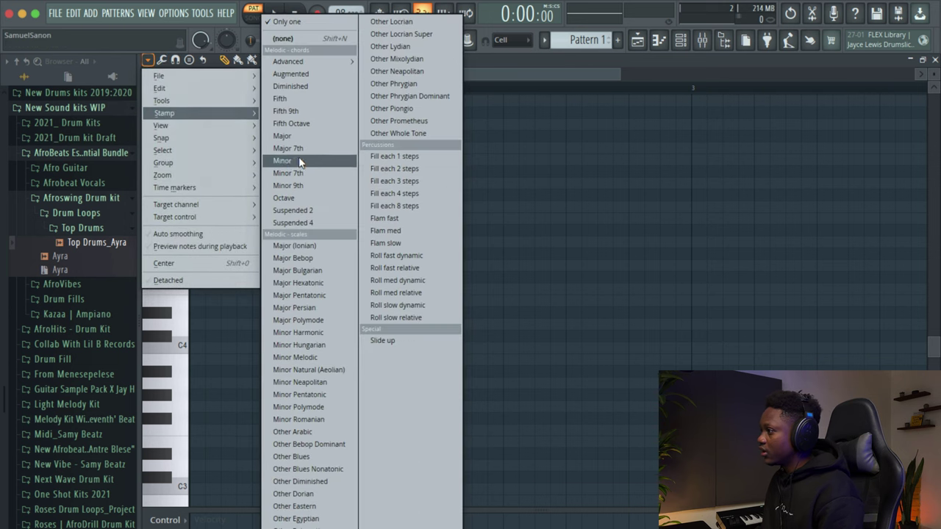
{"action": "left_click", "coordinate": [322, 252]}
{"action": "left_click", "coordinate": [258, 291]}
{"action": "left_click_drag", "start_coordinate": [277, 282], "coordinate": [195, 237]}
{"action": "left_click", "coordinate": [216, 242]}
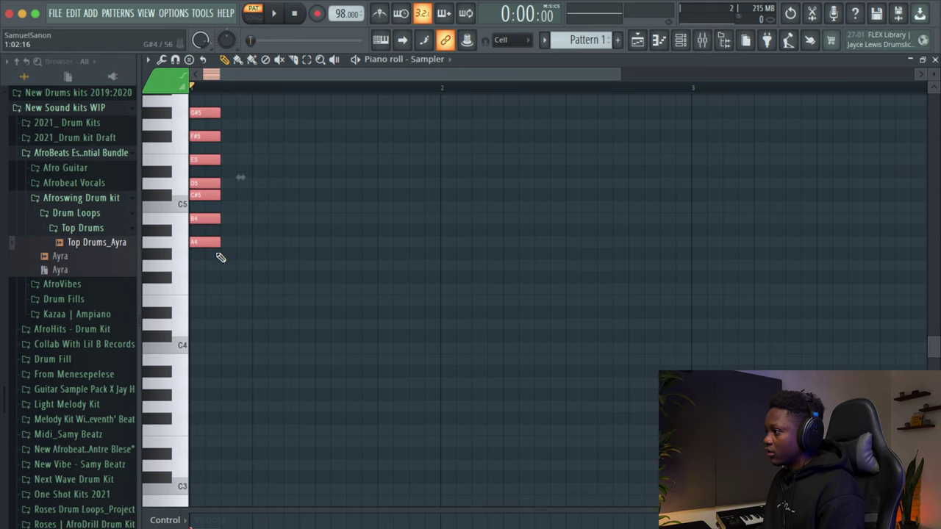
{"action": "left_click", "coordinate": [201, 266]}
{"action": "left_click", "coordinate": [200, 280]}
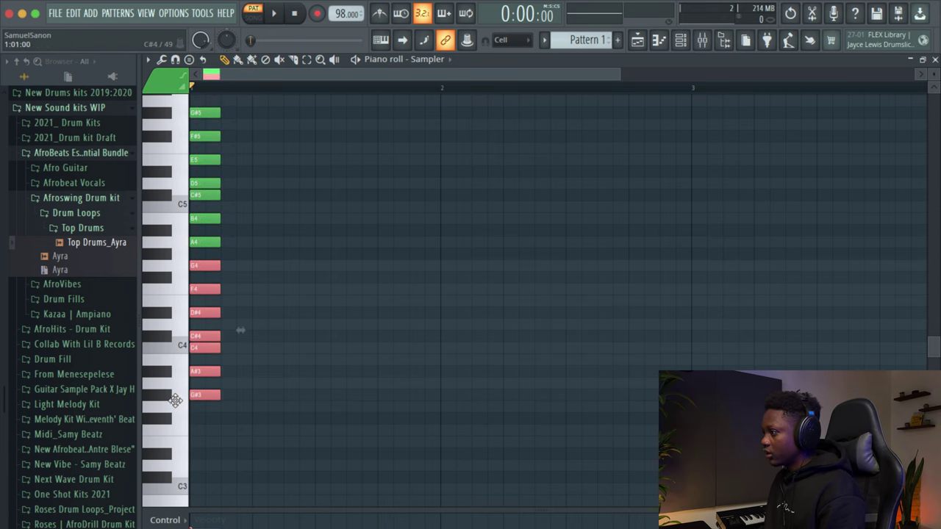
Open the LABS channel's piano roll from the channel list.
{"action": "key", "text": "F6"}
{"action": "right_click", "coordinate": [282, 135]}
{"action": "left_click", "coordinate": [324, 131]}
{"action": "scroll", "coordinate": [216, 205], "scroll_direction": "down", "scroll_amount": 5}
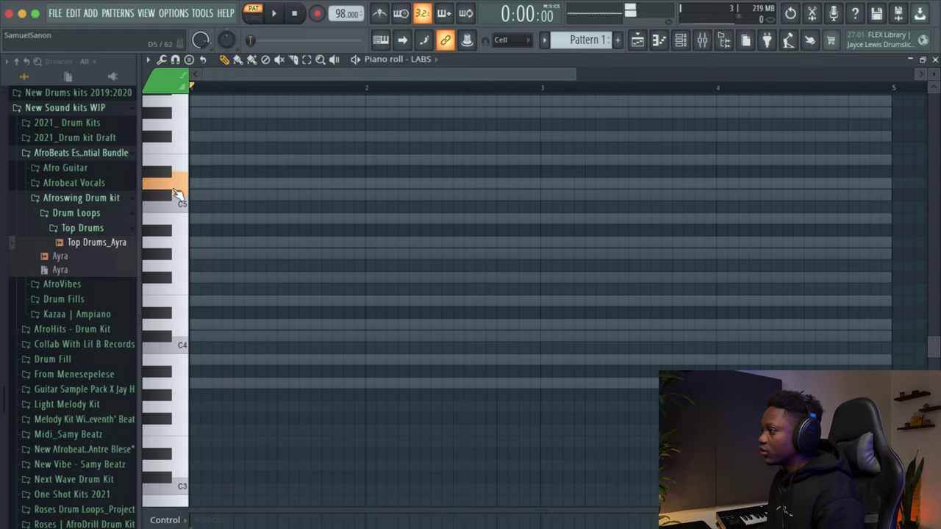
Draw the D5, C#5, B4, C#5 melody line in the LABS piano roll.
{"action": "mouse_move", "coordinate": [192, 183]}
{"action": "left_mouse_down"}
{"action": "mouse_move", "coordinate": [886, 183]}
{"action": "mouse_move", "coordinate": [757, 199]}
{"action": "mouse_move", "coordinate": [253, 200]}
{"action": "mouse_move", "coordinate": [365, 195]}
{"action": "left_mouse_up"}
{"action": "key", "text": "space"}
{"action": "key", "text": "space"}
{"action": "left_click", "coordinate": [253, 197]}
{"action": "key", "text": "space"}
{"action": "key", "text": "space"}
{"action": "left_click", "coordinate": [369, 219]}
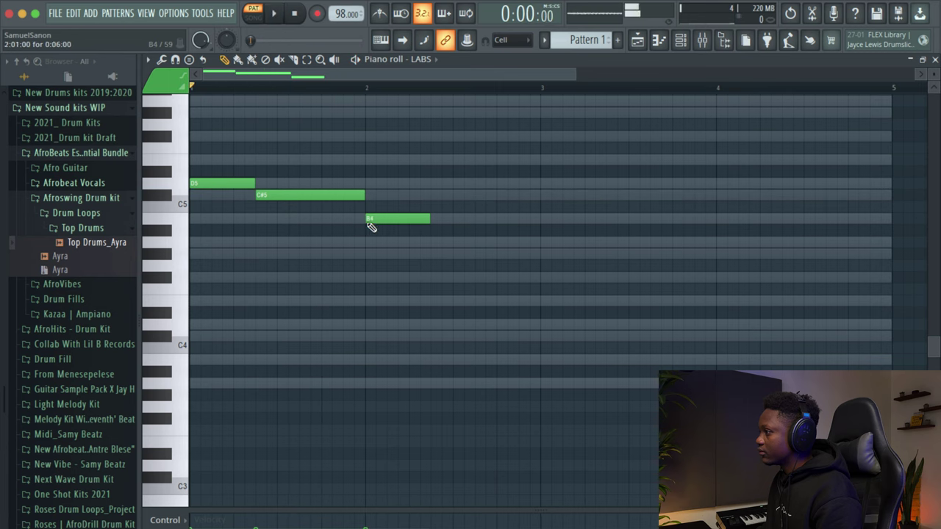
{"action": "left_click", "coordinate": [357, 199]}
{"action": "left_click", "coordinate": [434, 195]}
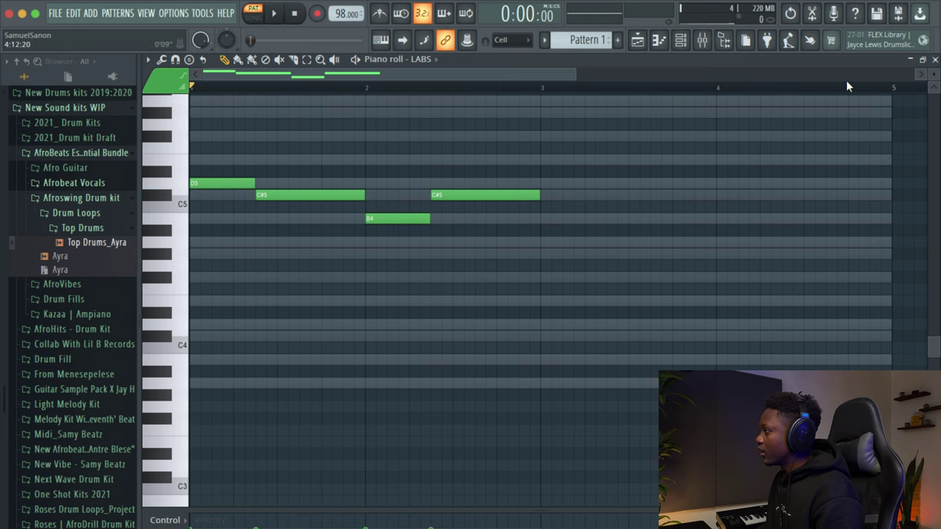
Stack F#5 and A5 over the opening D5 to form a chord.
{"action": "left_click", "coordinate": [935, 60]}
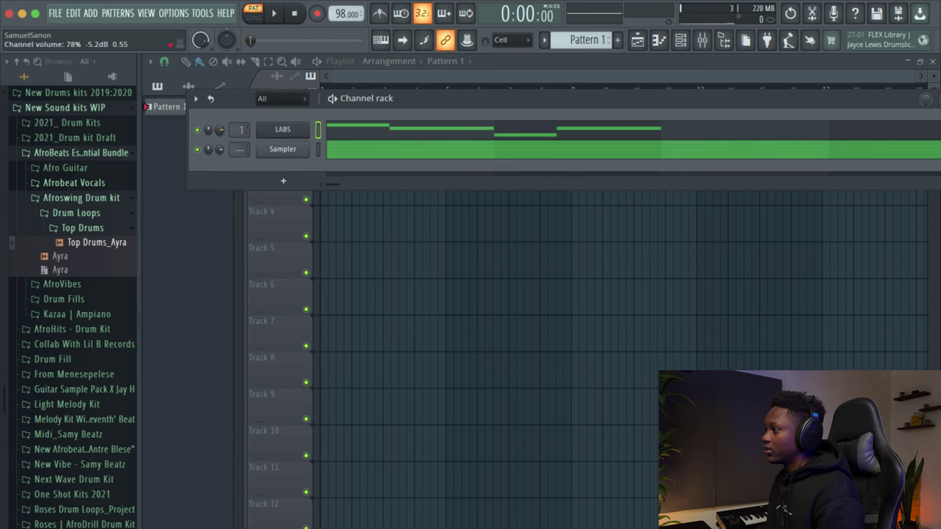
{"action": "left_click", "coordinate": [447, 131]}
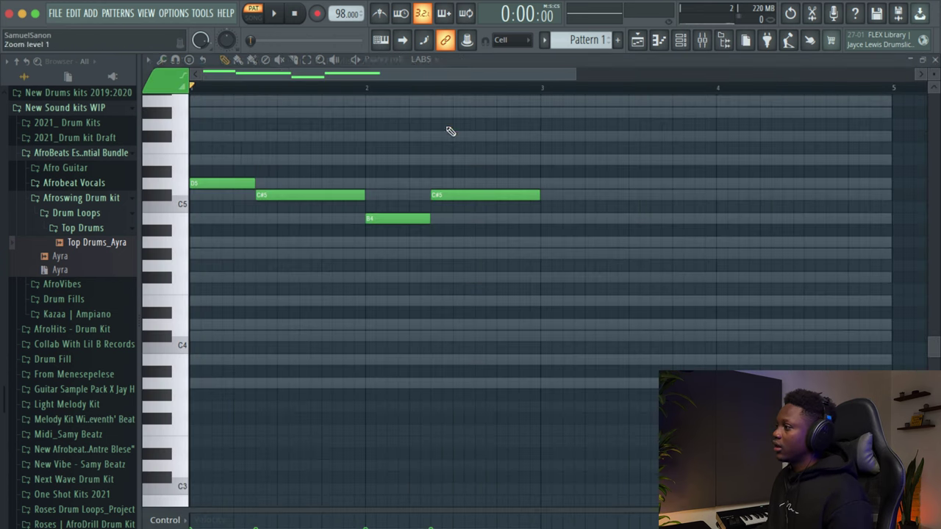
{"action": "scroll", "coordinate": [240, 185], "scroll_direction": "up", "scroll_amount": 2}
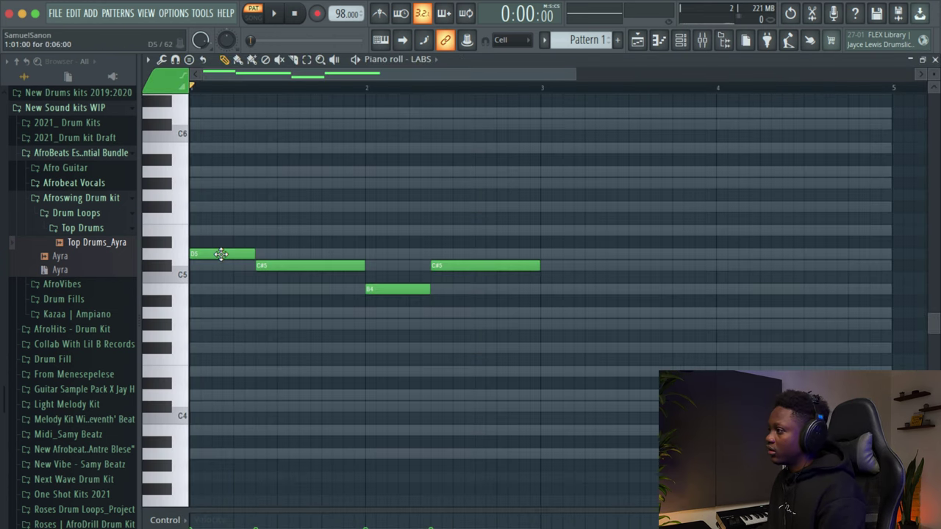
{"action": "left_click", "coordinate": [198, 208]}
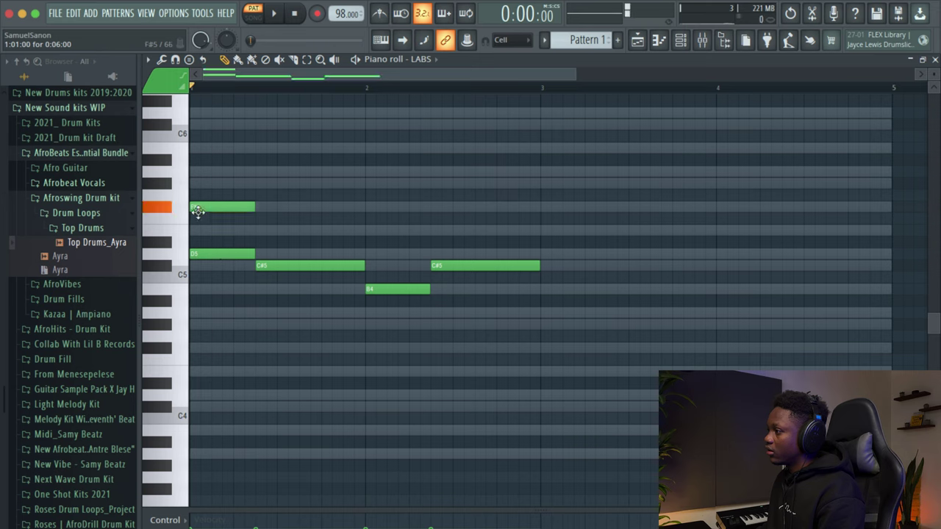
{"action": "key", "text": "space"}
{"action": "key", "text": "space"}
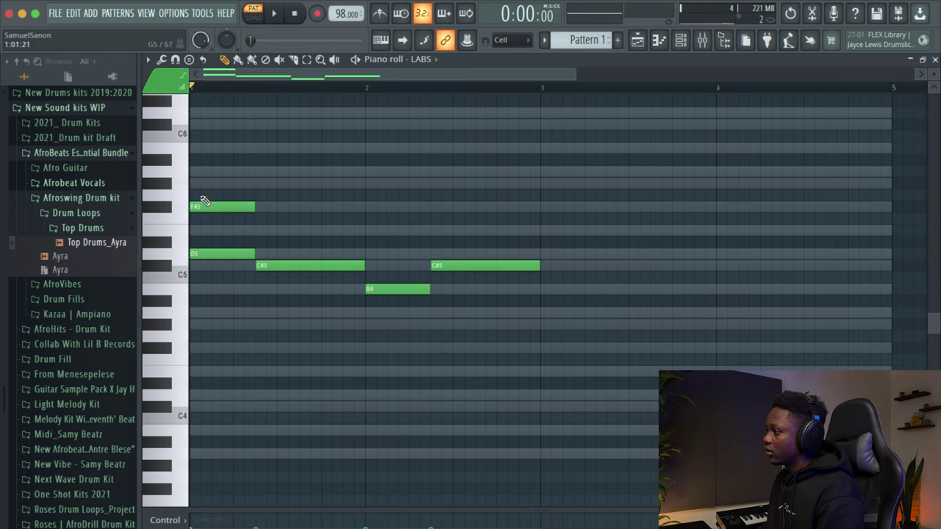
{"action": "left_click", "coordinate": [199, 172]}
{"action": "key", "text": "space"}
{"action": "key", "text": "space"}
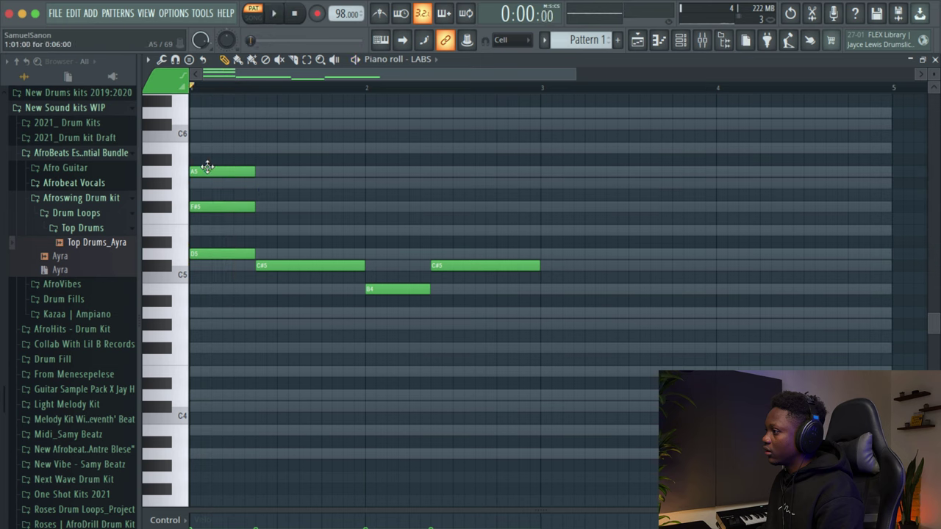
{"action": "scroll", "coordinate": [241, 172], "scroll_direction": "up", "scroll_amount": 1}
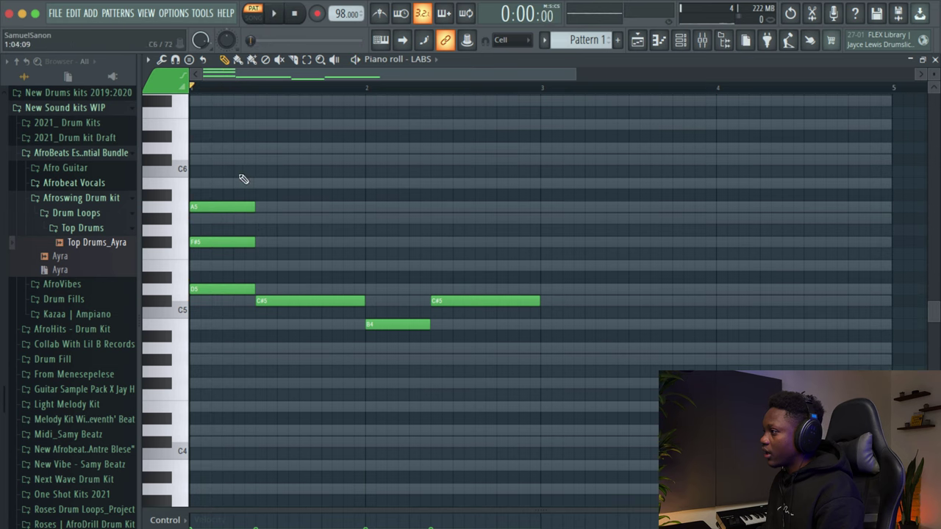
Add C#6 to the opening chord and build a C#5, E5, G#5, B5 second chord.
{"action": "left_click", "coordinate": [210, 162]}
{"action": "key", "text": "space"}
{"action": "key", "text": "space"}
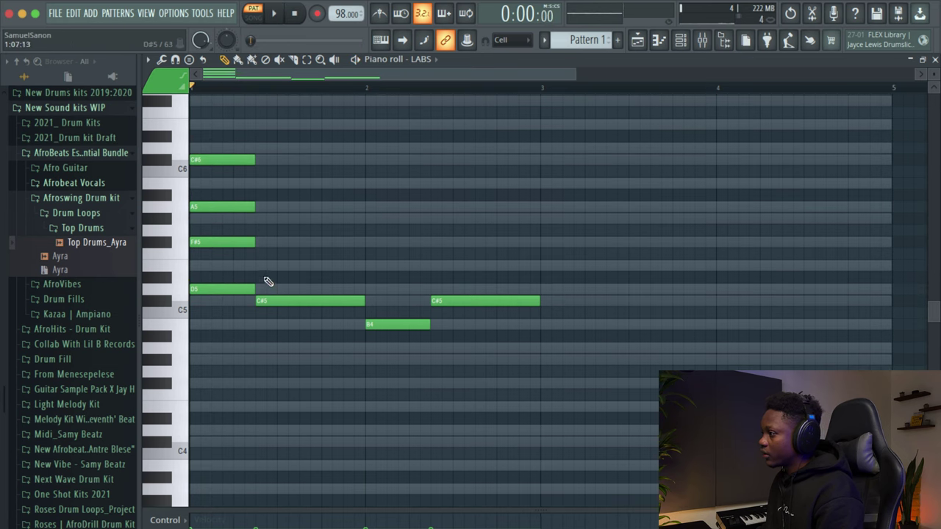
{"action": "left_click", "coordinate": [258, 266]}
{"action": "left_click", "coordinate": [259, 218]}
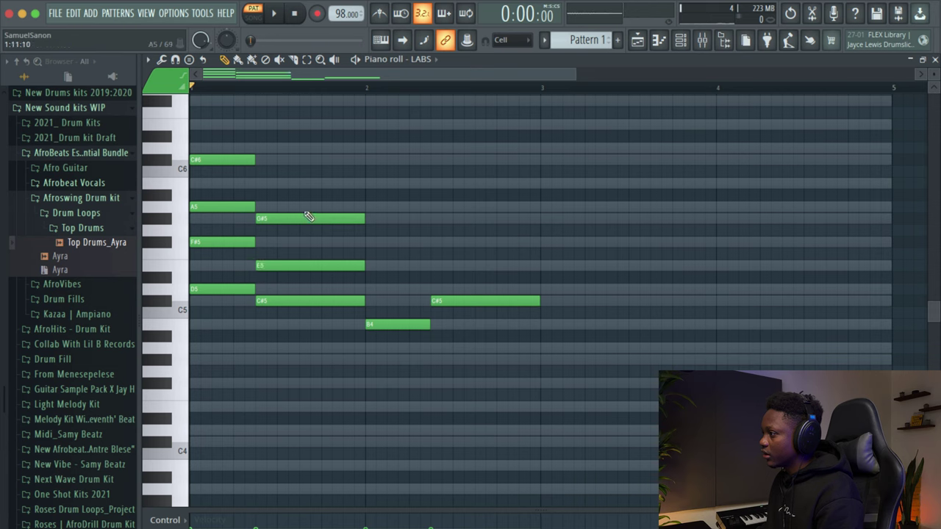
{"action": "left_click", "coordinate": [260, 184]}
{"action": "key", "text": "space"}
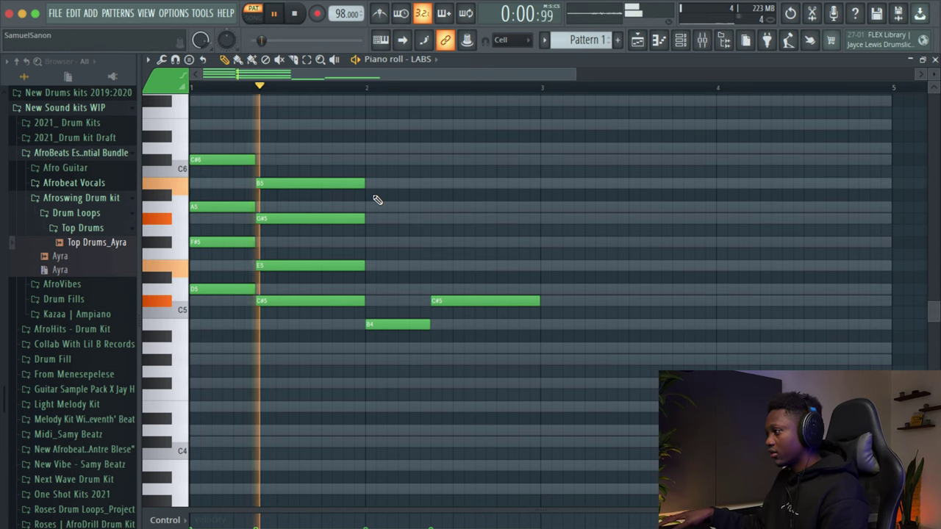
{"action": "key", "text": "space"}
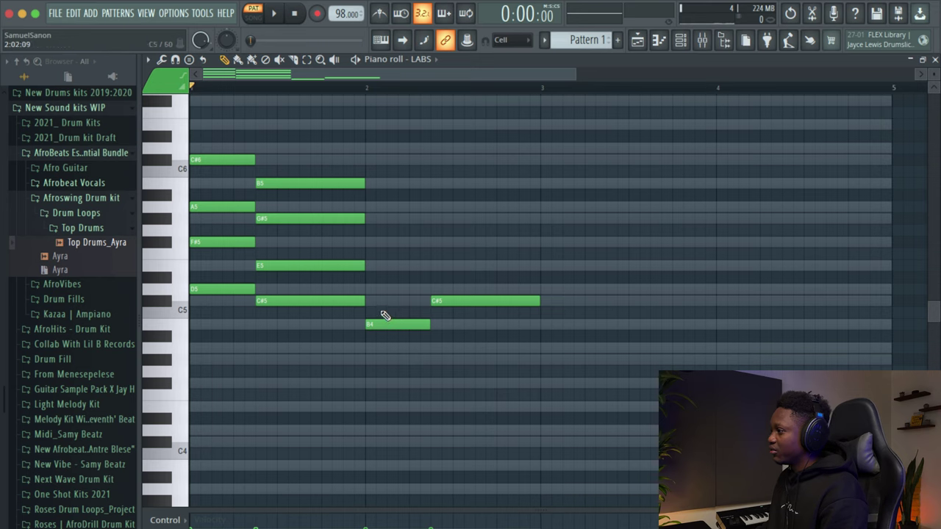
Add a D5, F#5, A5 chord at bar 2, delete the long C#5, and copy the B5 chord after it.
{"action": "left_click", "coordinate": [364, 288]}
{"action": "left_click_drag", "start_coordinate": [376, 287], "coordinate": [386, 287]}
{"action": "left_click", "coordinate": [368, 243]}
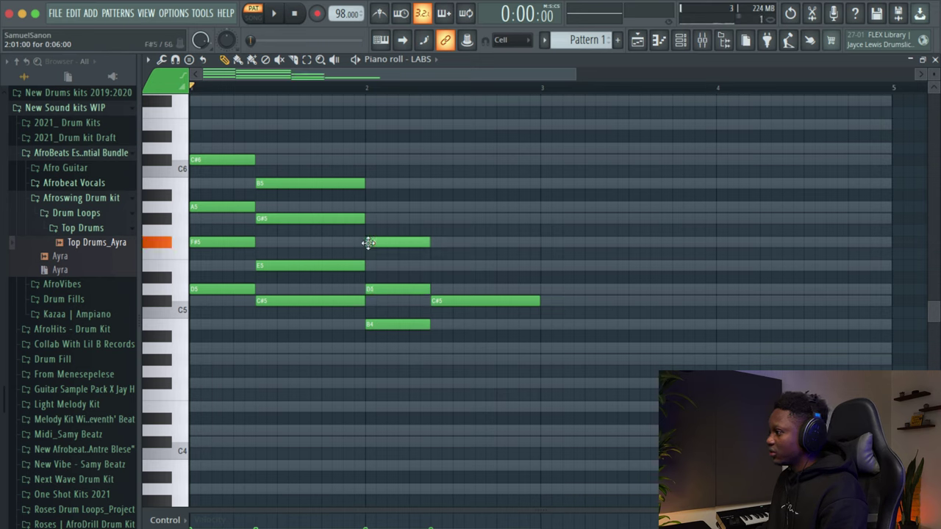
{"action": "left_click", "coordinate": [369, 206]}
{"action": "right_click", "coordinate": [454, 300]}
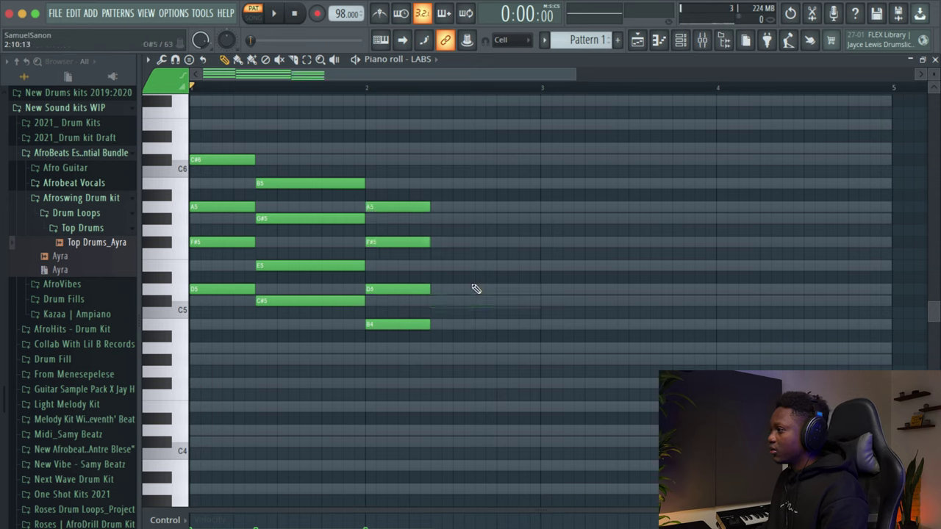
{"action": "left_click_drag", "start_coordinate": [308, 317], "coordinate": [317, 155]}
{"action": "left_click_drag", "start_coordinate": [283, 184], "coordinate": [477, 190]}
{"action": "key", "text": "space"}
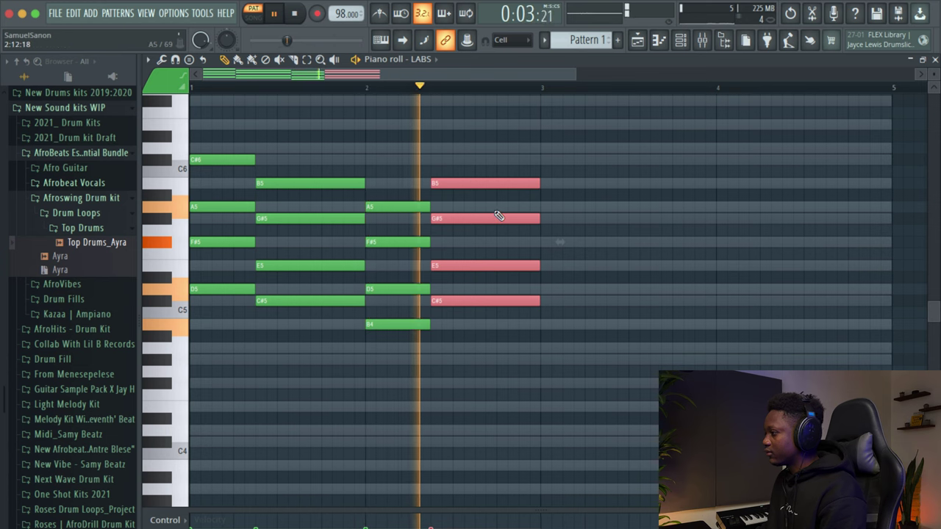
{"action": "key", "text": "space"}
{"action": "left_click", "coordinate": [573, 226]}
Duplicate bars 1–2 into bars 3–4 and paint Pattern 1 at bar 1 in the Playlist.
{"action": "key", "text": "alt+r"}
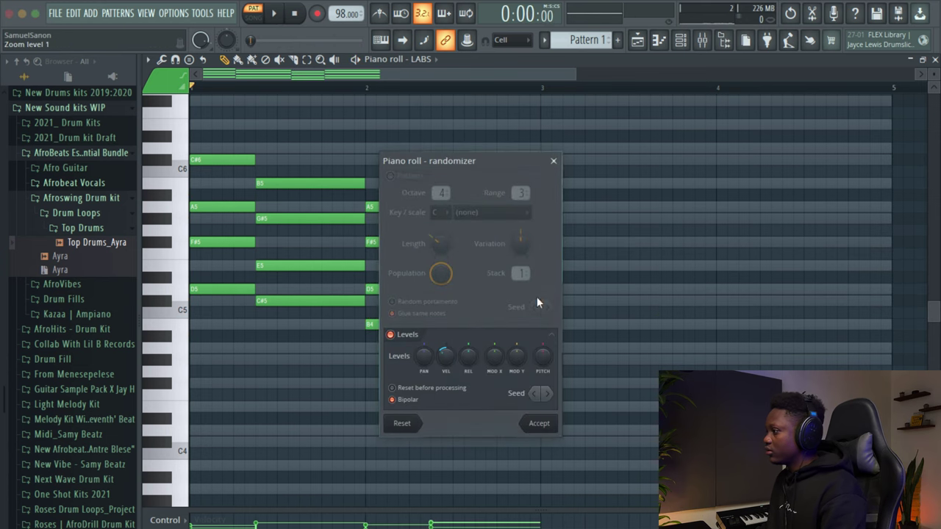
{"action": "left_click", "coordinate": [540, 424]}
{"action": "key", "text": "space"}
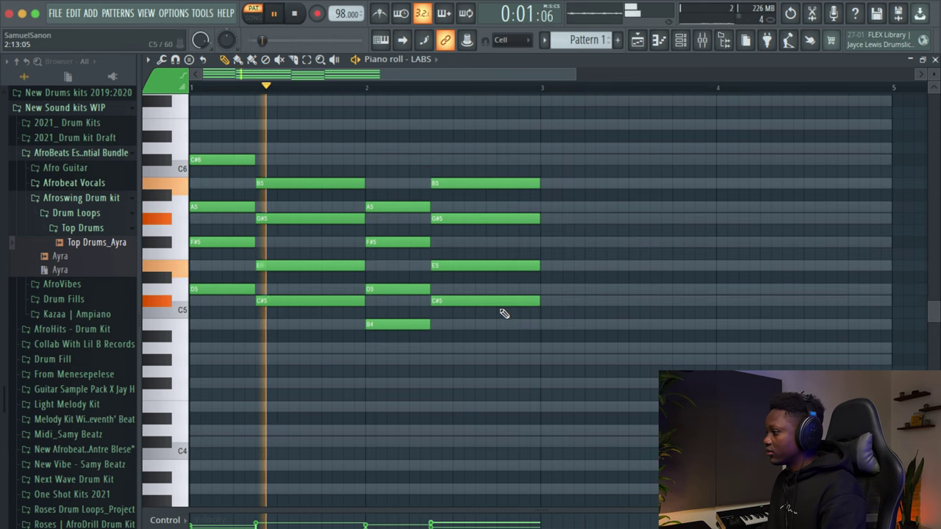
{"action": "key", "text": "ctrl+b"}
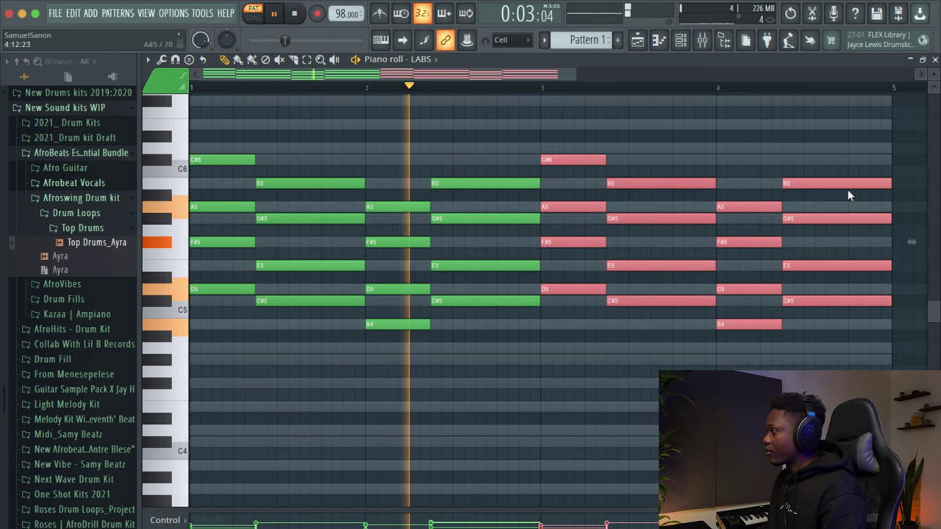
{"action": "left_click", "coordinate": [935, 61]}
{"action": "key", "text": "space"}
{"action": "left_click_drag", "start_coordinate": [358, 237], "coordinate": [353, 129]}
Paste the LABS chord notes into the Key Pad channel and preview them in its piano roll.
{"action": "left_click", "coordinate": [253, 17]}
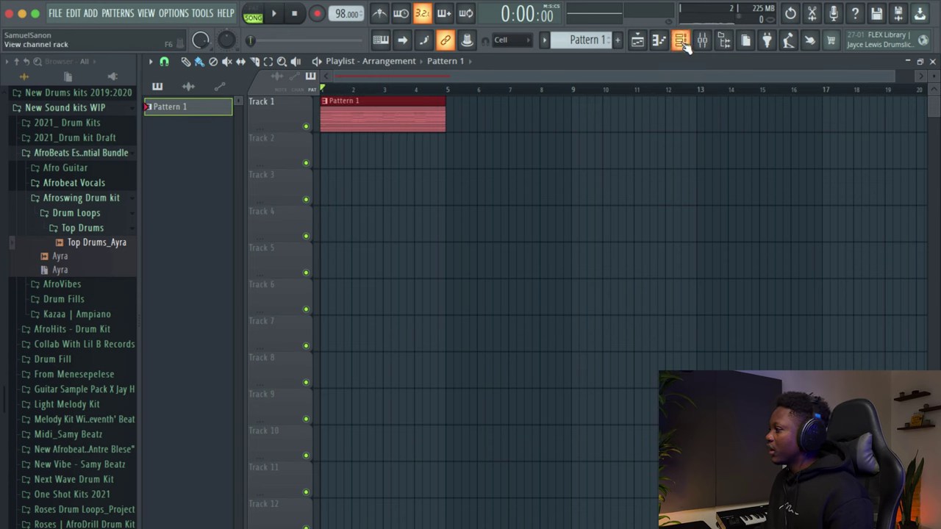
{"action": "left_click", "coordinate": [681, 41]}
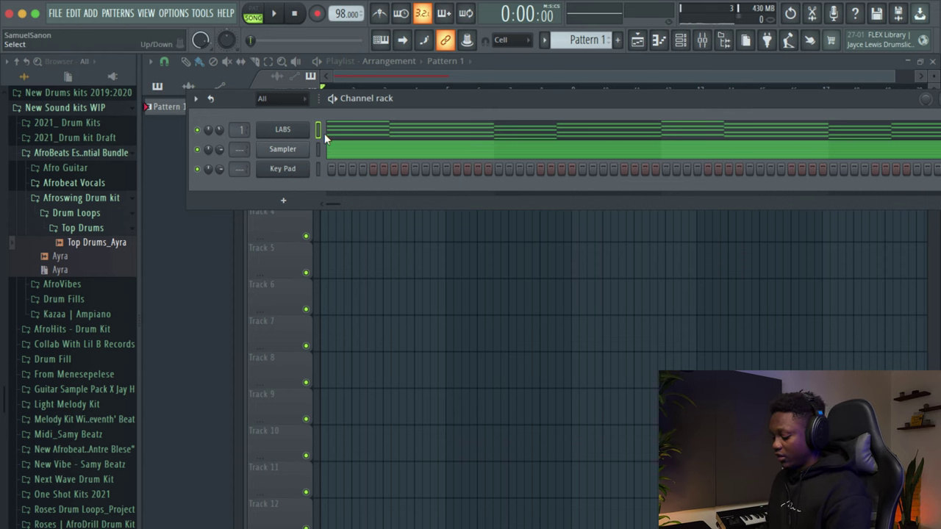
{"action": "left_click", "coordinate": [317, 170]}
{"action": "key", "text": "ctrl+v"}
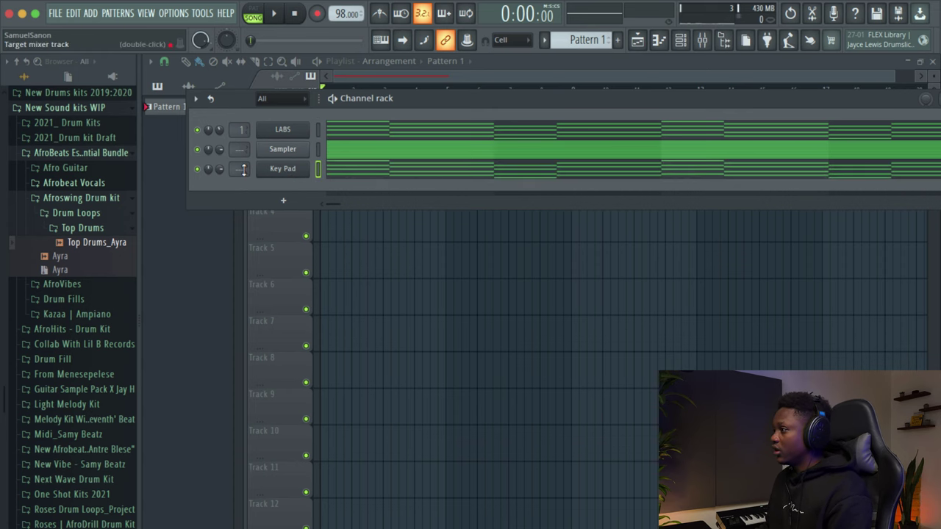
{"action": "left_click", "coordinate": [335, 170]}
{"action": "key", "text": "space"}
{"action": "key", "text": "space"}
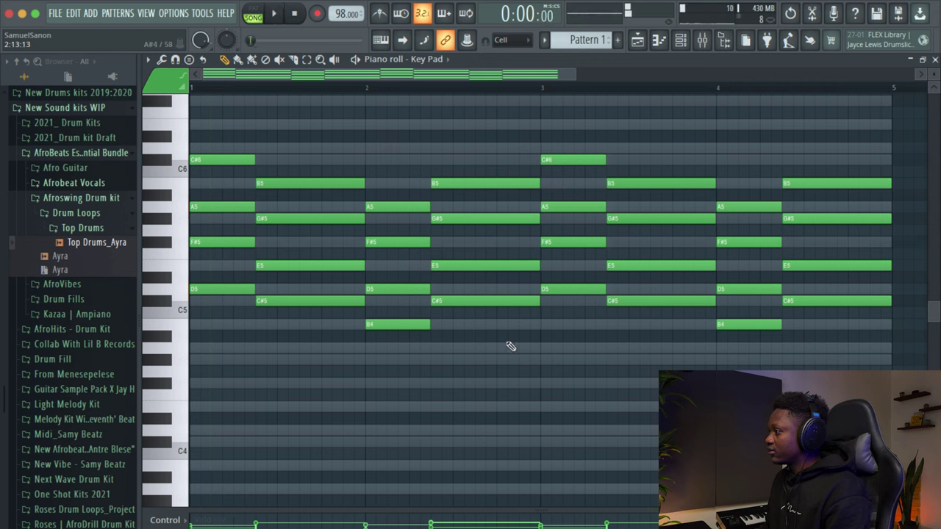
Shift all Key Pad chords one step later for an offbeat feel.
{"action": "key", "text": "ctrl+a"}
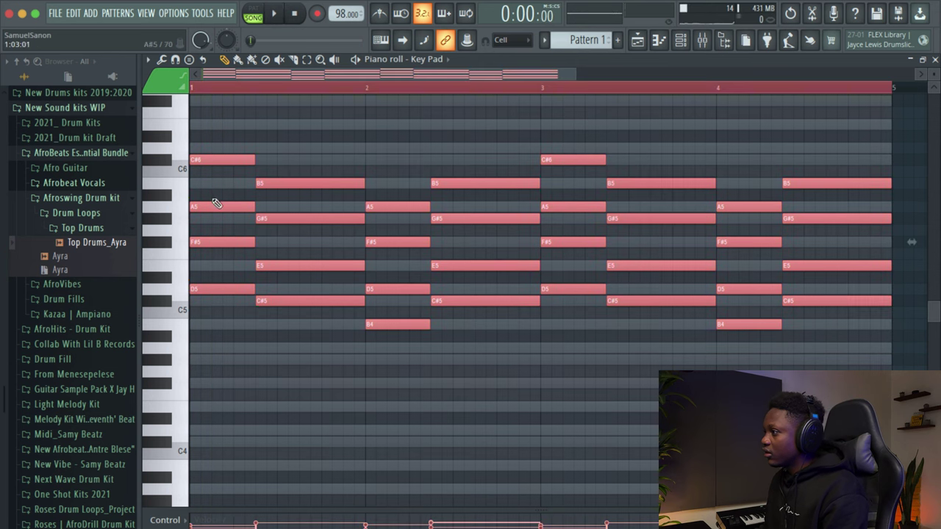
{"action": "left_click_drag", "start_coordinate": [219, 206], "coordinate": [237, 203]}
{"action": "key", "text": "space"}
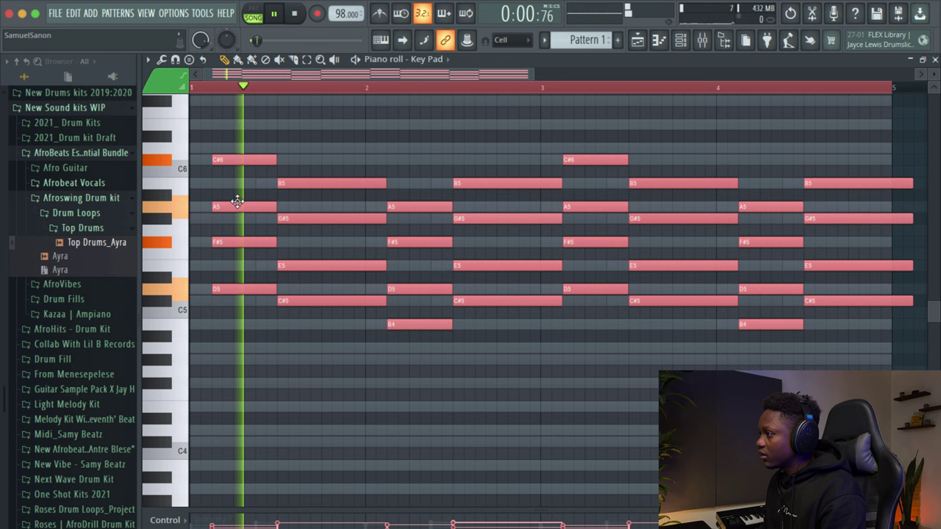
{"action": "key", "text": "space"}
{"action": "left_click", "coordinate": [274, 195]}
{"action": "right_click", "coordinate": [274, 196]}
{"action": "key", "text": "ctrl+a"}
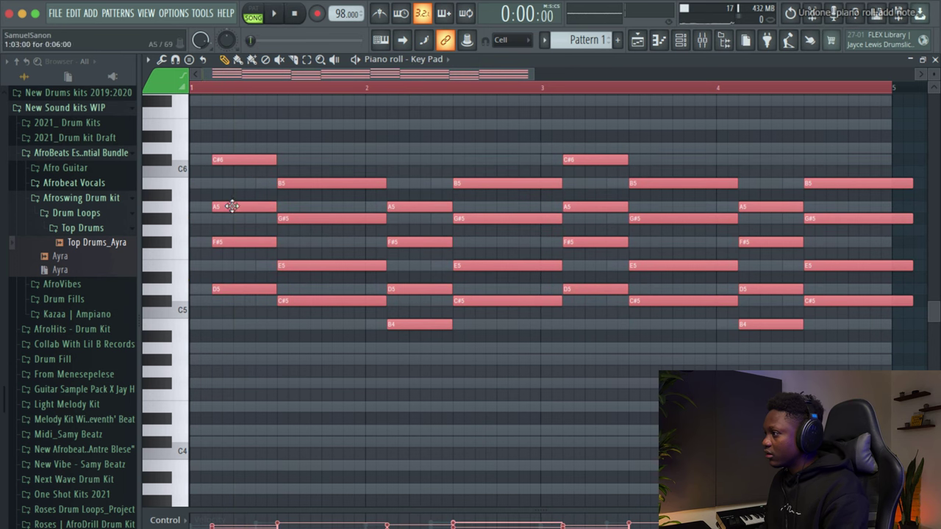
{"action": "left_click_drag", "start_coordinate": [234, 205], "coordinate": [261, 203]}
{"action": "key", "text": "space"}
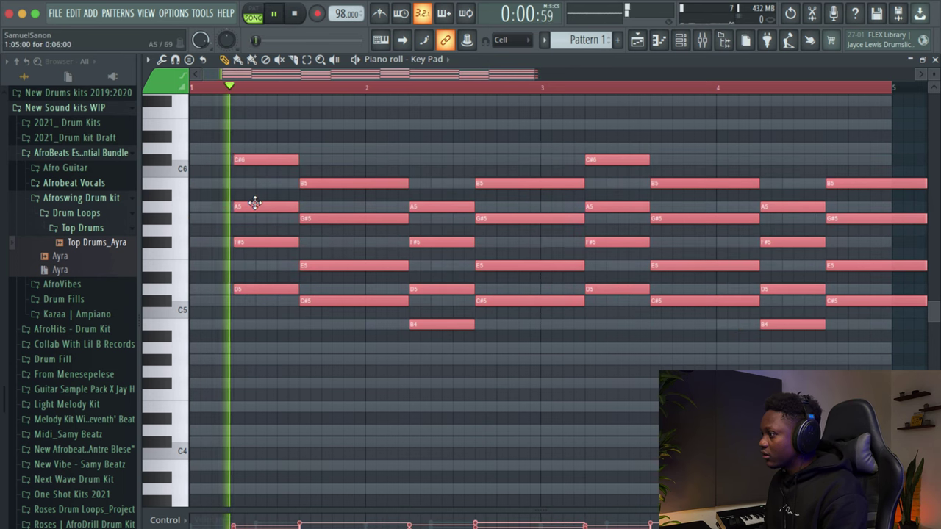
{"action": "left_click_drag", "start_coordinate": [255, 203], "coordinate": [247, 206]}
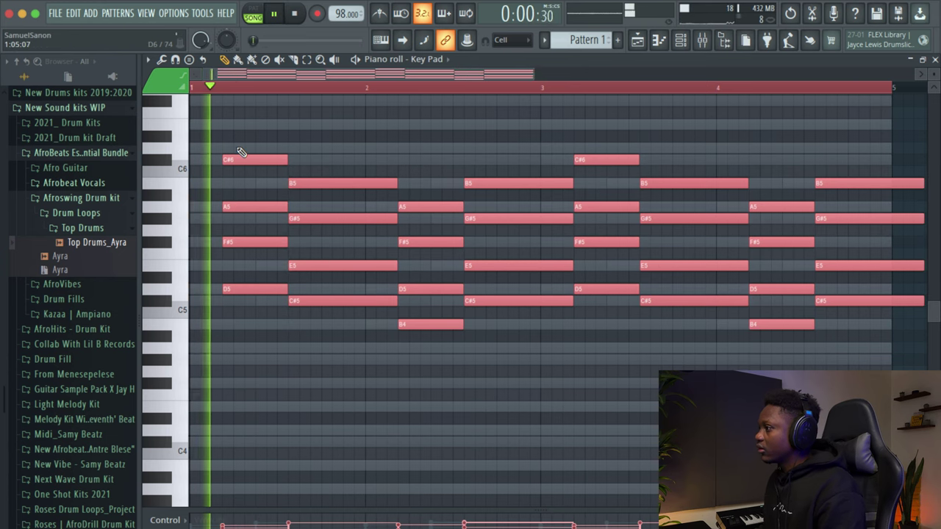
{"action": "key", "text": "space"}
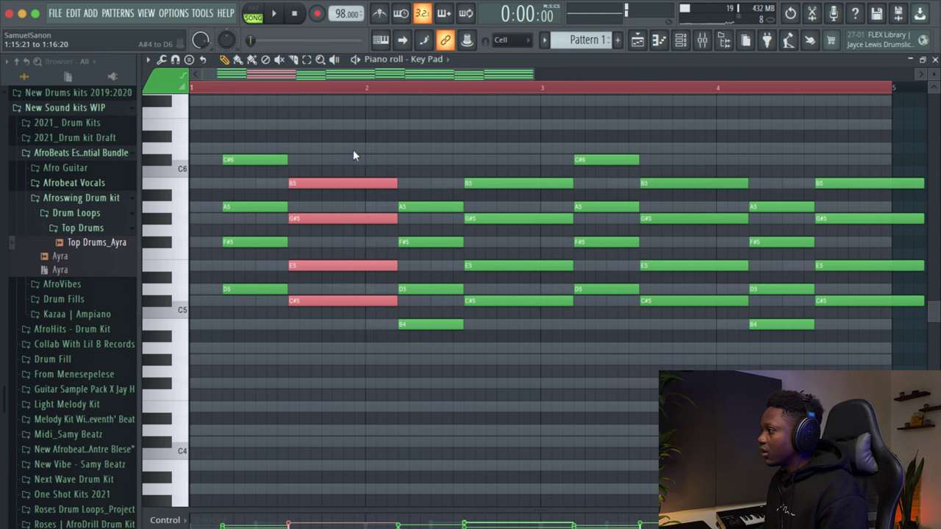
Nudge the B5 chords one step later and delete every note after bar 3.
{"action": "left_click_drag", "start_coordinate": [328, 181], "coordinate": [341, 180]}
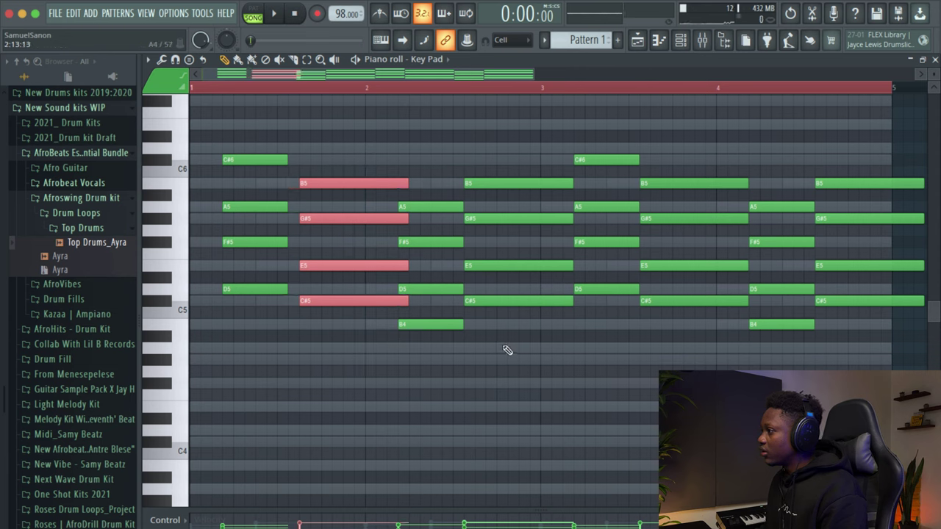
{"action": "left_click_drag", "start_coordinate": [534, 361], "coordinate": [453, 181]}
{"action": "left_click_drag", "start_coordinate": [422, 210], "coordinate": [435, 207]}
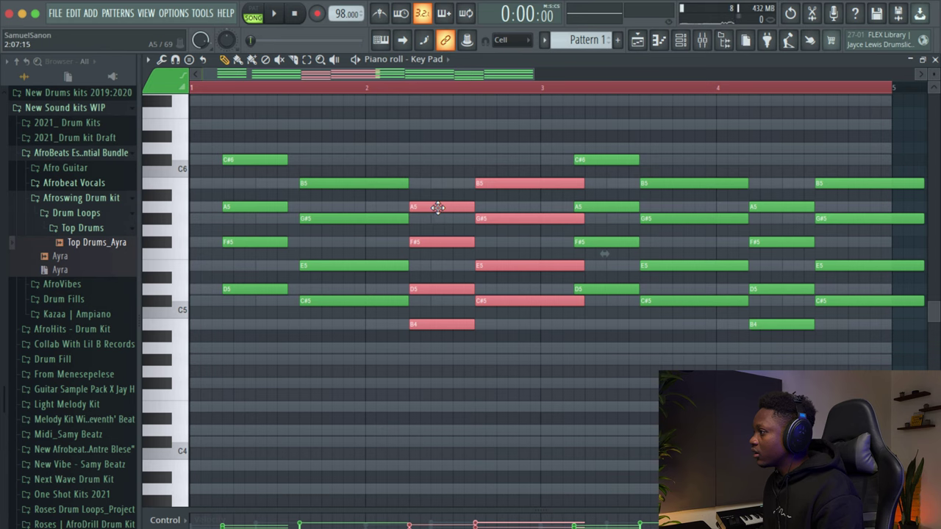
{"action": "left_click_drag", "start_coordinate": [428, 208], "coordinate": [417, 208]}
{"action": "left_click_drag", "start_coordinate": [526, 287], "coordinate": [494, 182]}
{"action": "left_click_drag", "start_coordinate": [859, 353], "coordinate": [626, 139]}
{"action": "key", "text": "Delete"}
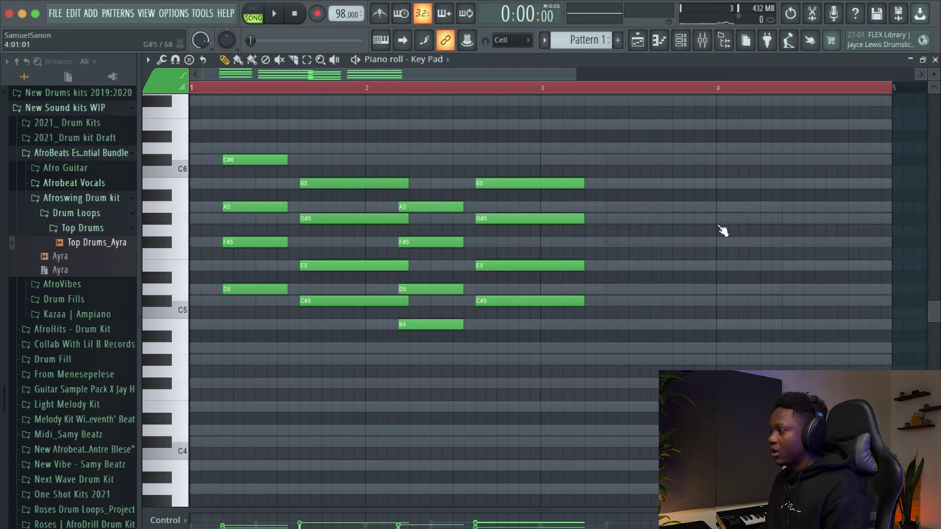
Quantize the Key Pad note durations into short stabs with Alt+Q.
{"action": "key", "text": "alt+q"}
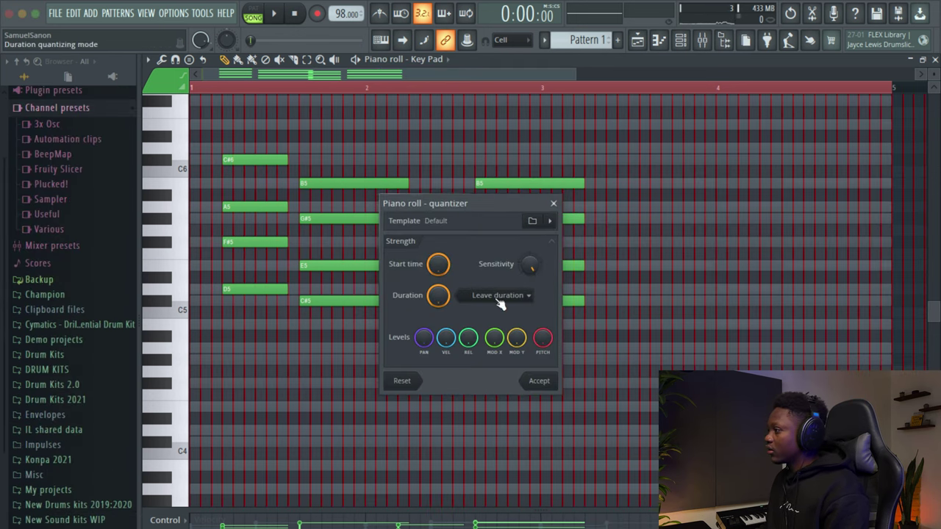
{"action": "left_click", "coordinate": [519, 295]}
{"action": "left_click", "coordinate": [528, 297]}
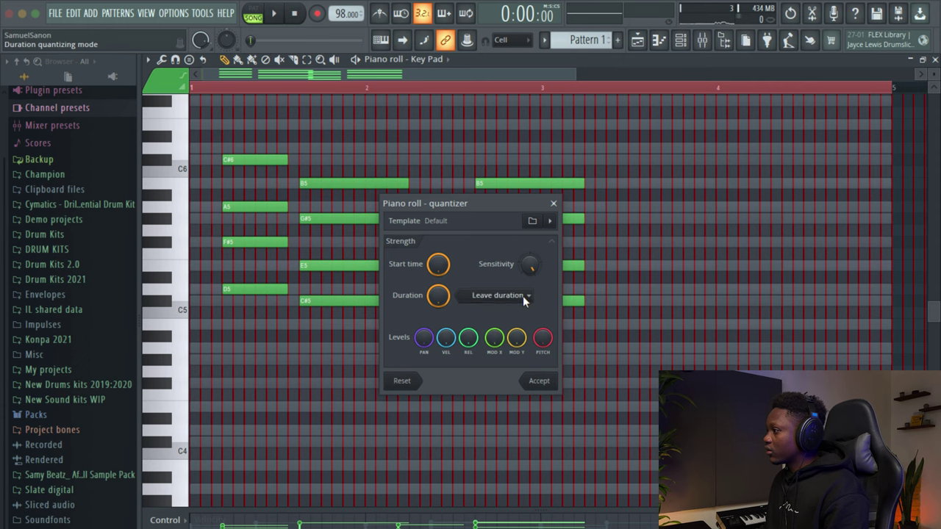
{"action": "left_click", "coordinate": [523, 295]}
{"action": "left_click", "coordinate": [506, 335]}
{"action": "left_click", "coordinate": [550, 379]}
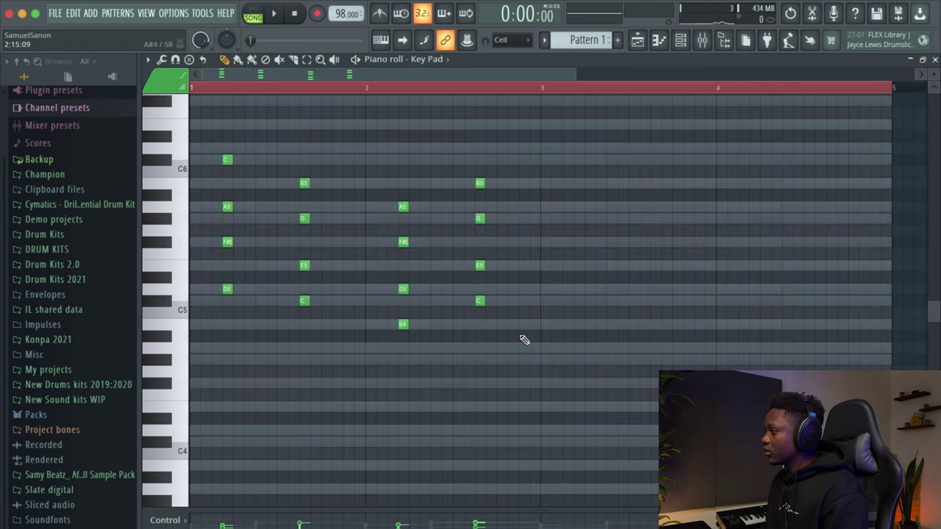
{"action": "scroll", "coordinate": [496, 256], "scroll_direction": "down", "scroll_amount": 1}
{"action": "key", "text": "space"}
{"action": "scroll", "coordinate": [502, 256], "scroll_direction": "down", "scroll_amount": 3}
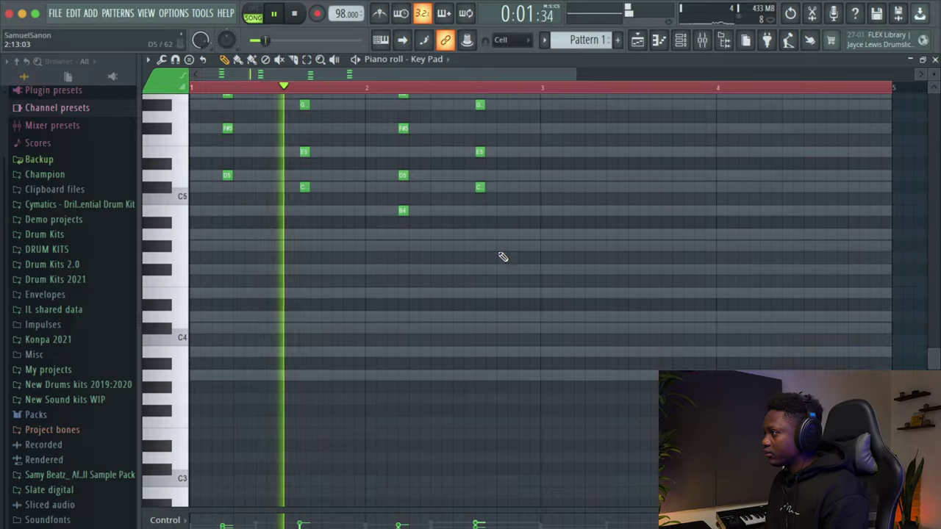
{"action": "scroll", "coordinate": [375, 226], "scroll_direction": "up", "scroll_amount": 6}
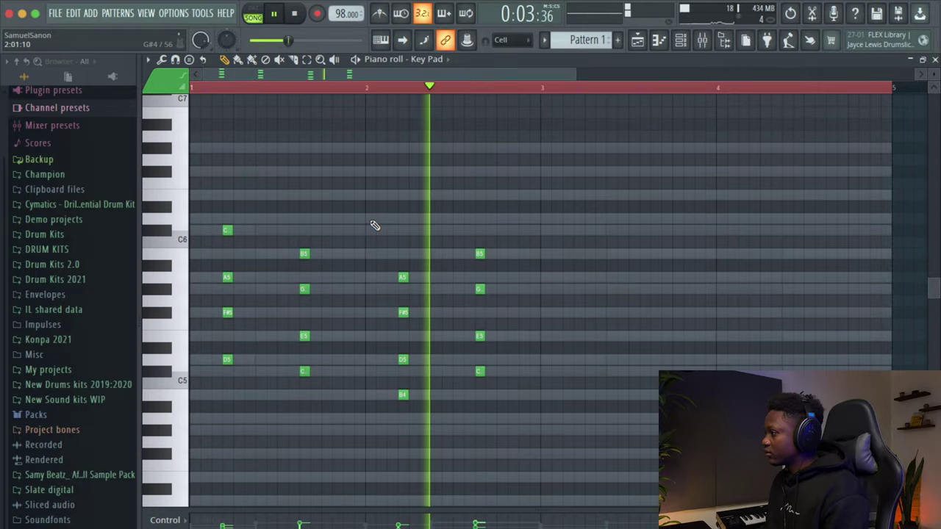
{"action": "key", "text": "space"}
Duplicate the two-bar stab phrase into bars 3–4 with Ctrl+B.
{"action": "left_click", "coordinate": [542, 90]}
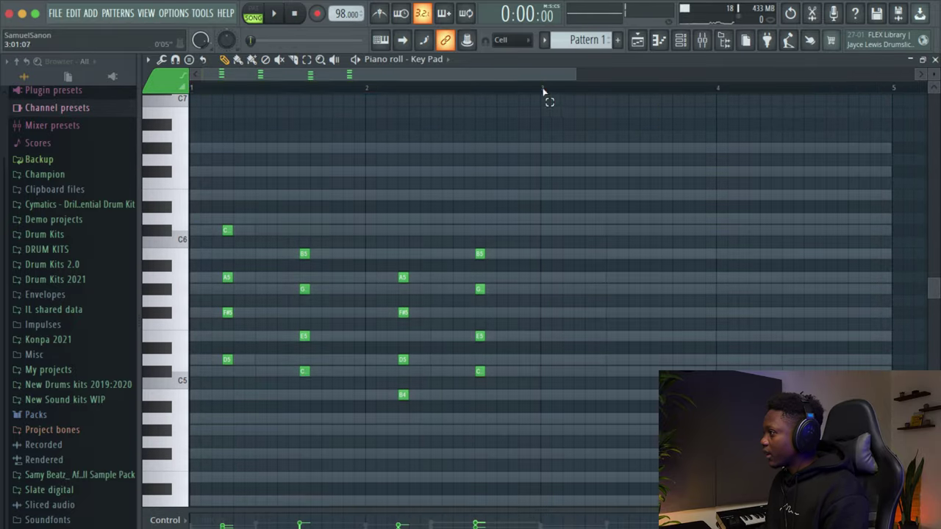
{"action": "key", "text": "ctrl+a"}
{"action": "key", "text": "ctrl+b"}
{"action": "key", "text": "space"}
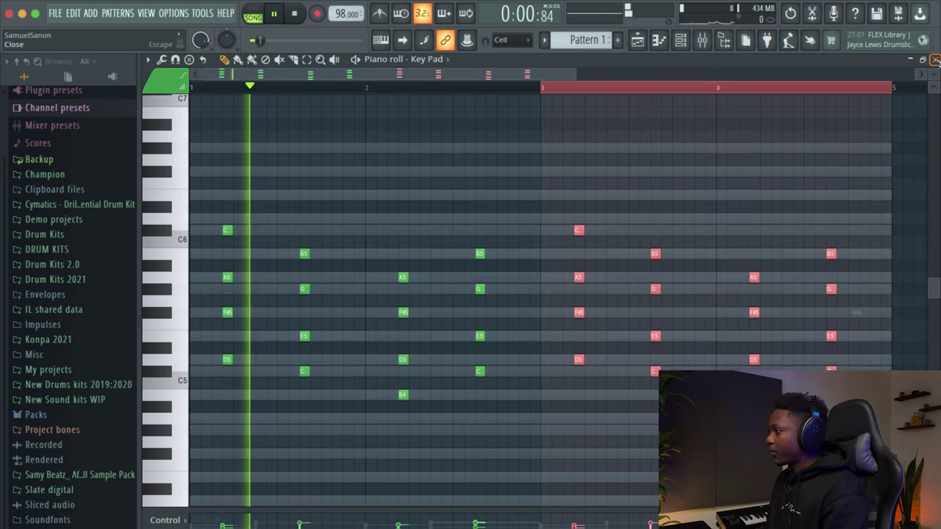
Lower Key Pad's volume, move the Sampler channel above LABS, and open LABS's piano roll.
{"action": "left_click", "coordinate": [934, 59]}
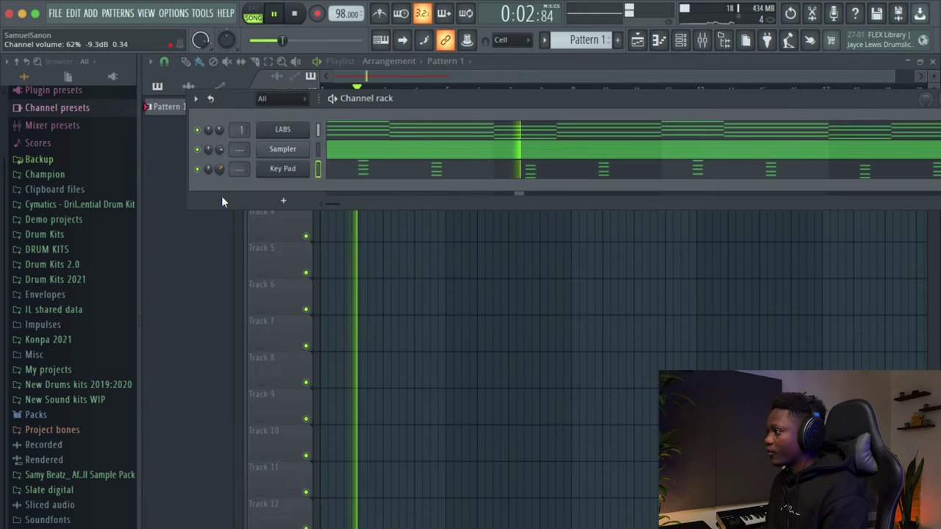
{"action": "left_click_drag", "start_coordinate": [217, 166], "coordinate": [220, 170]}
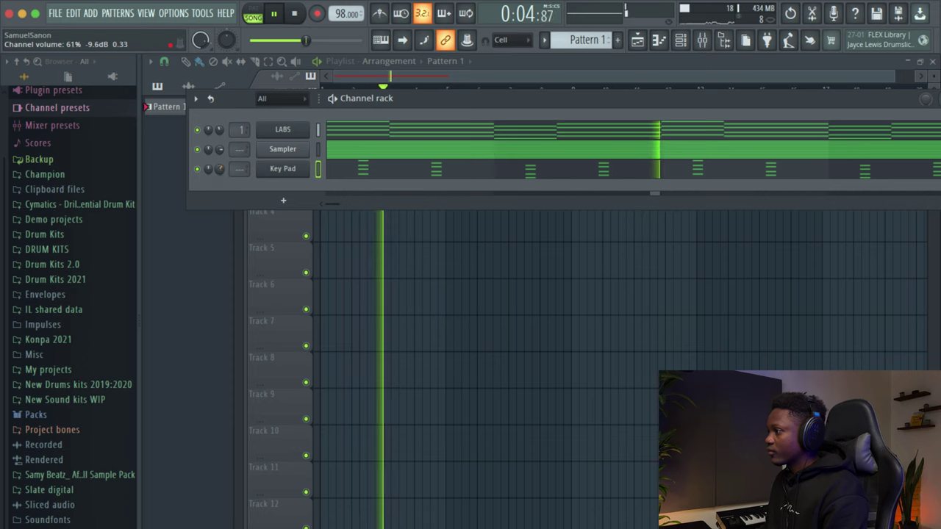
{"action": "left_click", "coordinate": [319, 152]}
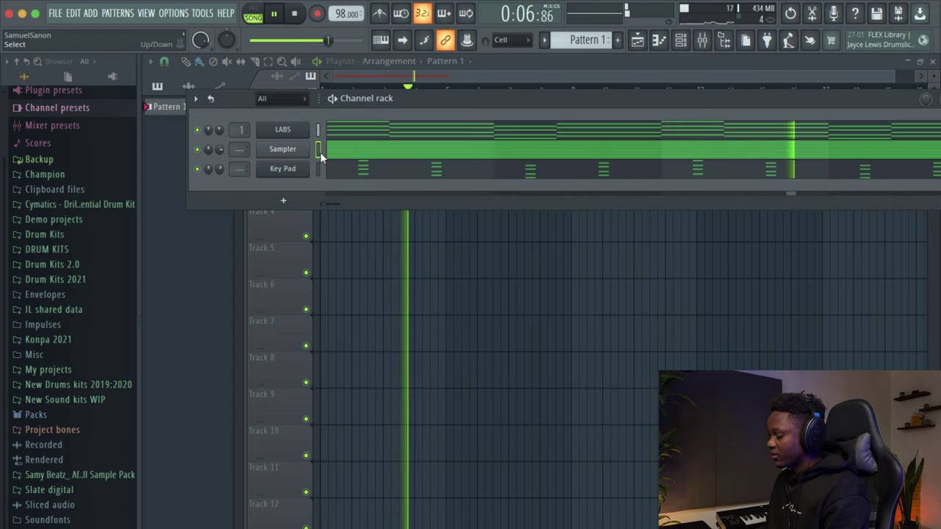
{"action": "key", "text": "alt+Up"}
{"action": "key", "text": "space"}
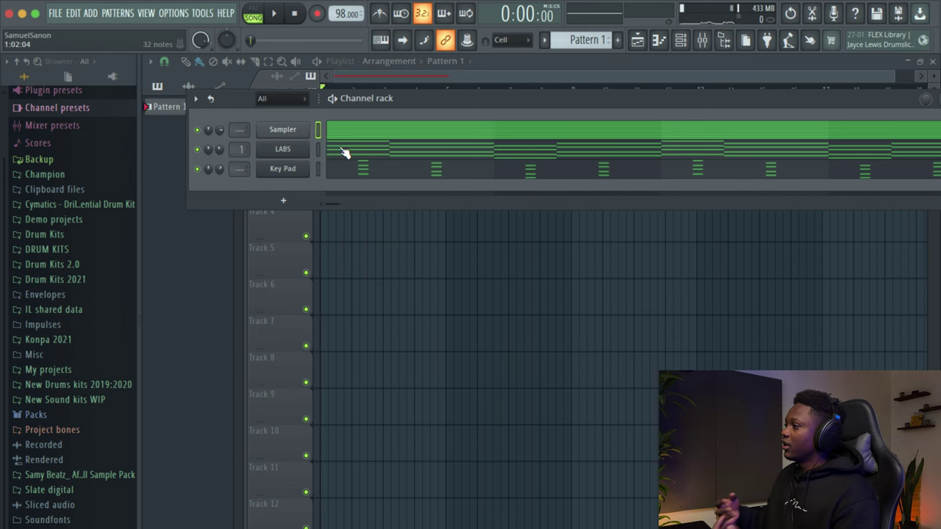
{"action": "left_click", "coordinate": [343, 152]}
Flip the LABS notes horizontally in time with Alt+Y.
{"action": "scroll", "coordinate": [248, 147], "scroll_direction": "down", "scroll_amount": 2}
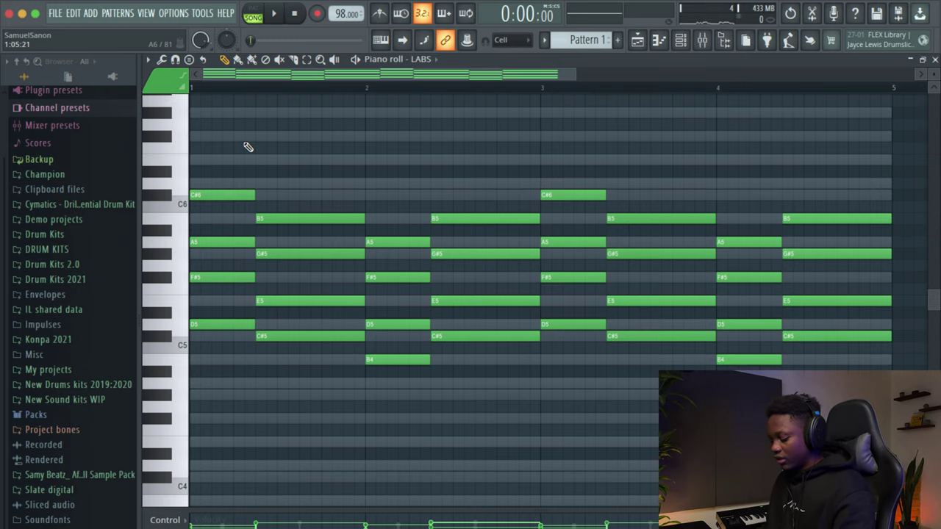
{"action": "key", "text": "alt+y"}
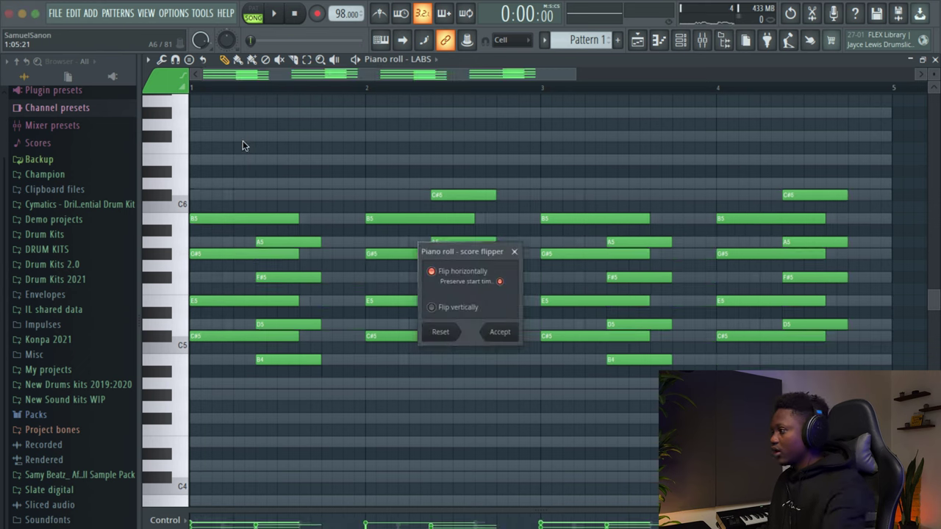
{"action": "left_click", "coordinate": [500, 332]}
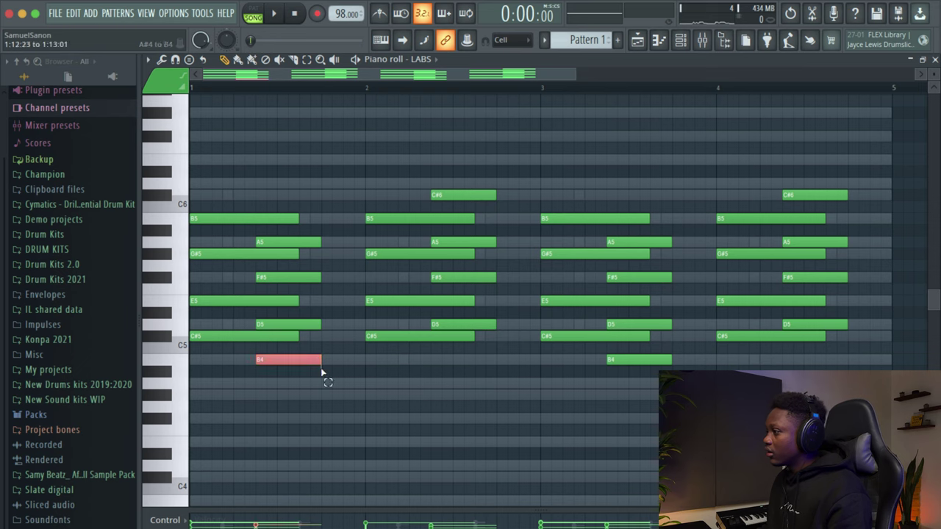
Select the four short chords and shift them one step later, off the sustained chords.
{"action": "left_click_drag", "start_coordinate": [321, 371], "coordinate": [313, 213]}
{"action": "left_click_drag", "start_coordinate": [502, 343], "coordinate": [485, 167]}
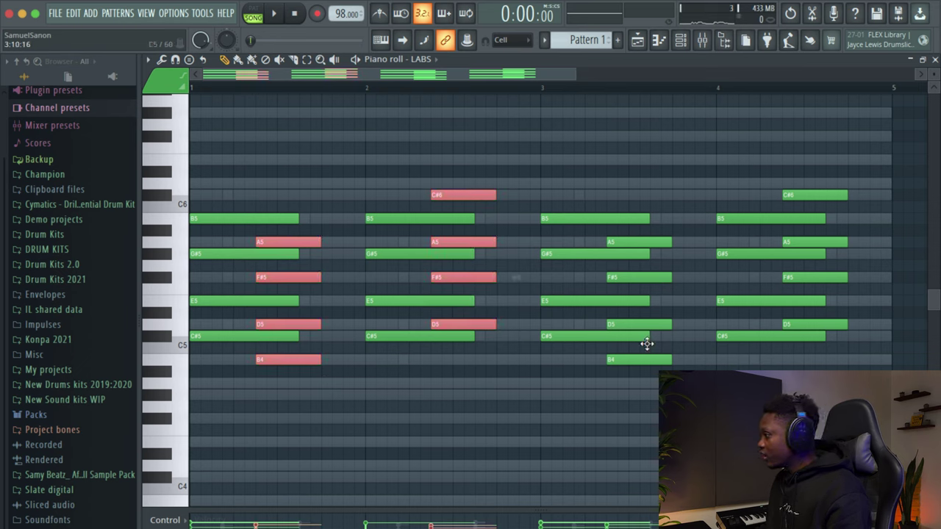
{"action": "left_click_drag", "start_coordinate": [667, 366], "coordinate": [667, 204]}
{"action": "left_click_drag", "start_coordinate": [862, 358], "coordinate": [750, 163]}
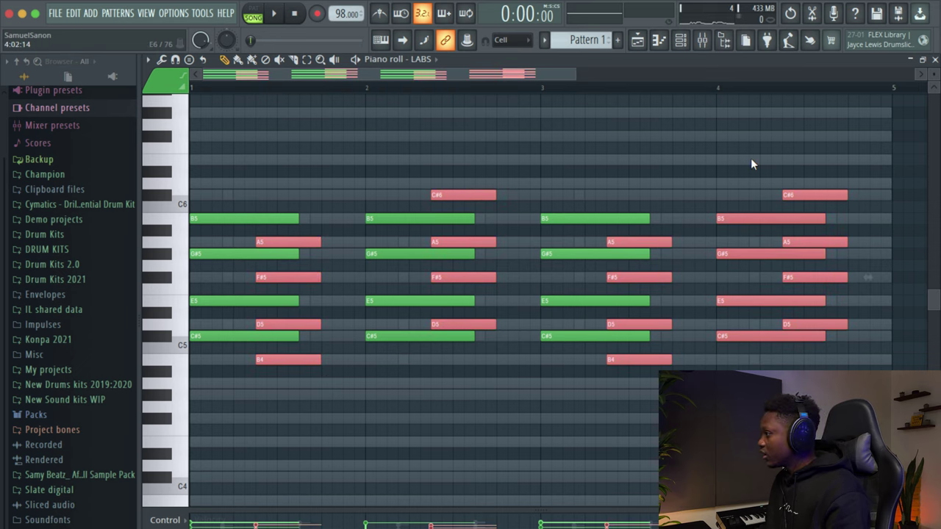
{"action": "scroll", "coordinate": [764, 213], "scroll_direction": "down", "scroll_amount": 2}
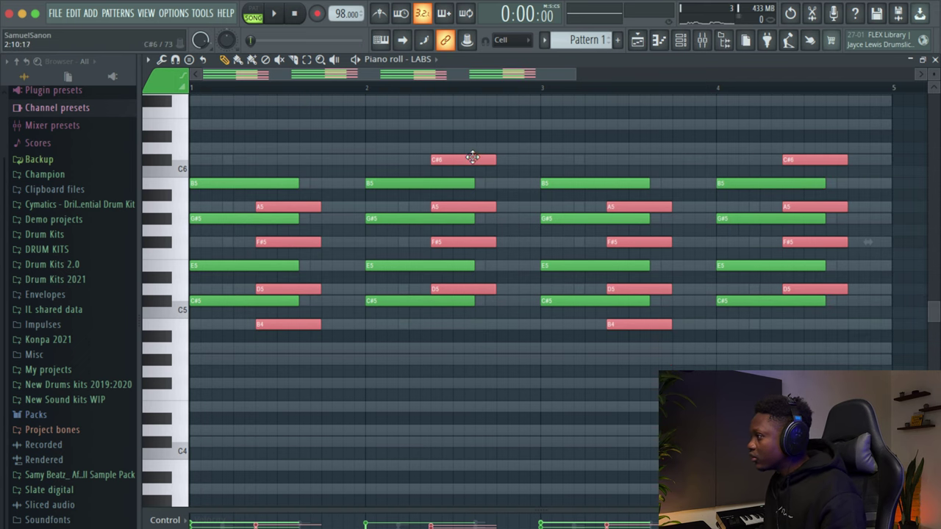
{"action": "left_click_drag", "start_coordinate": [472, 158], "coordinate": [522, 159]}
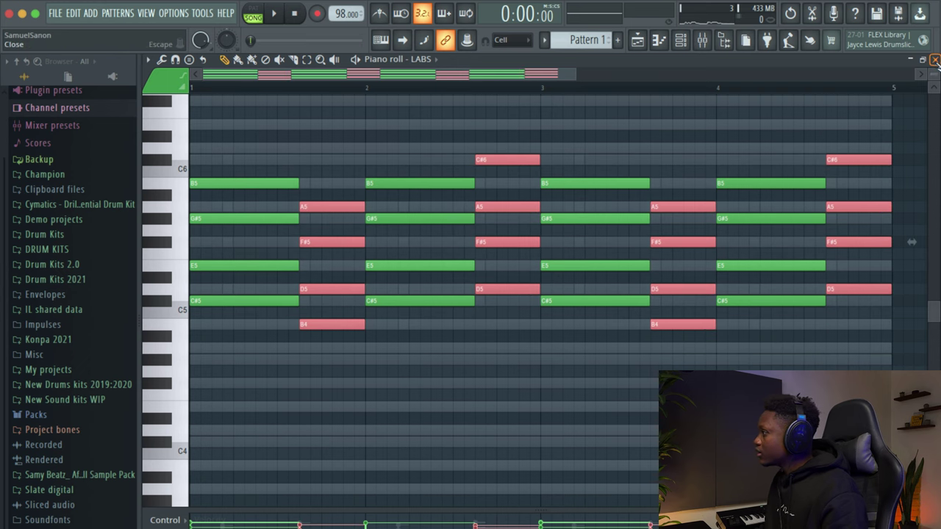
Render Pattern 1 as a WAV audio clip with Tail set to Cut remainder.
{"action": "left_click", "coordinate": [935, 60]}
{"action": "left_click", "coordinate": [585, 40]}
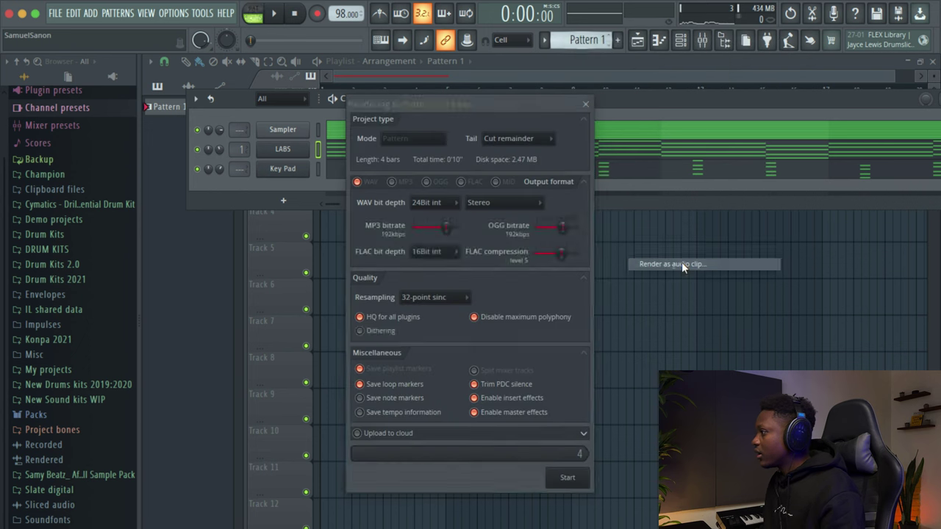
{"action": "left_click", "coordinate": [513, 141]}
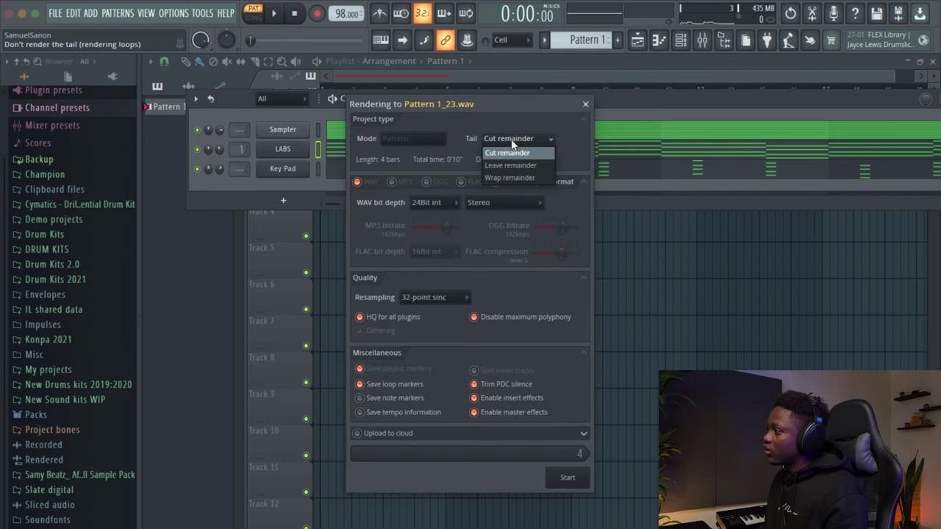
{"action": "left_click", "coordinate": [510, 154]}
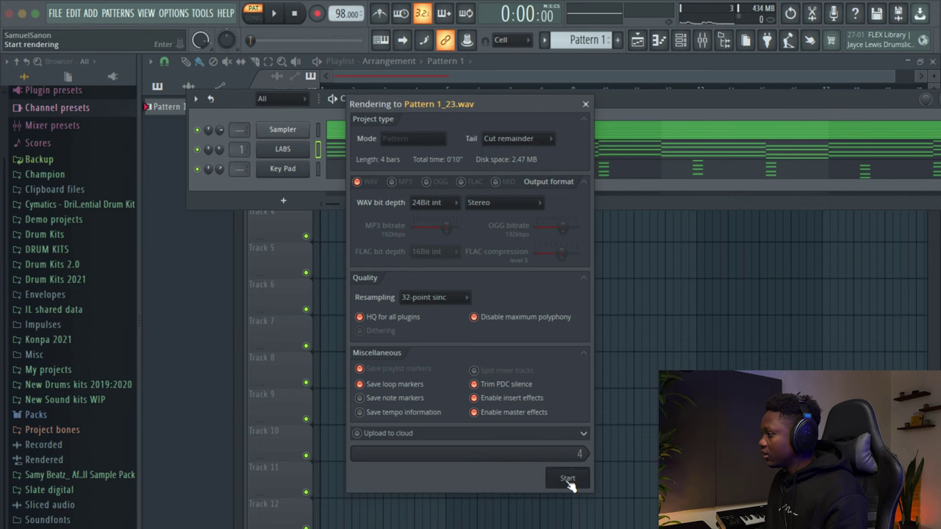
{"action": "left_click", "coordinate": [283, 219]}
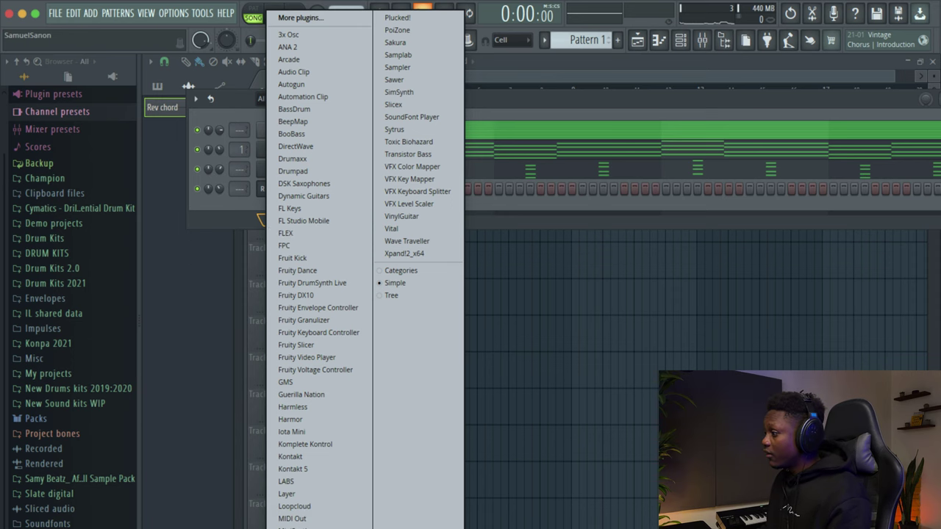
Load FLEX with the Brighter Humbucker Xtra guitar preset and bring up its piano roll.
{"action": "left_click", "coordinate": [286, 234]}
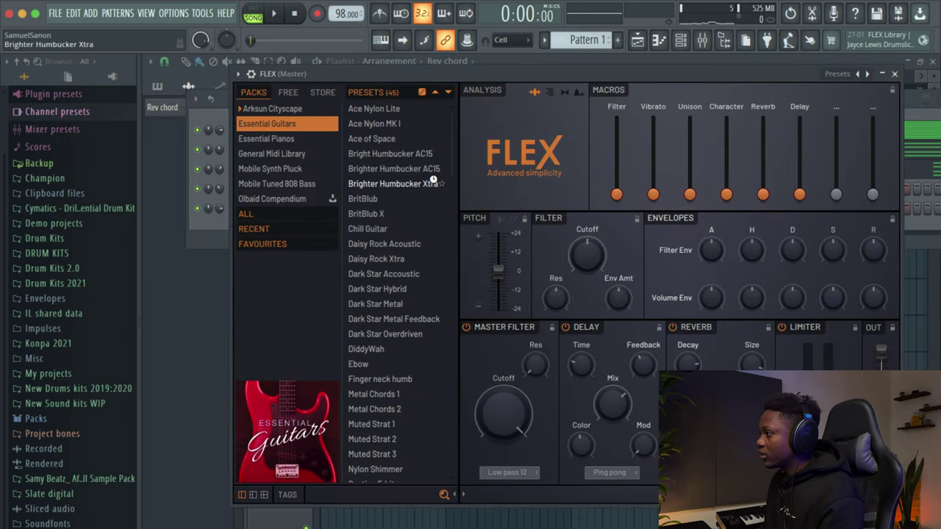
{"action": "key", "text": "F7"}
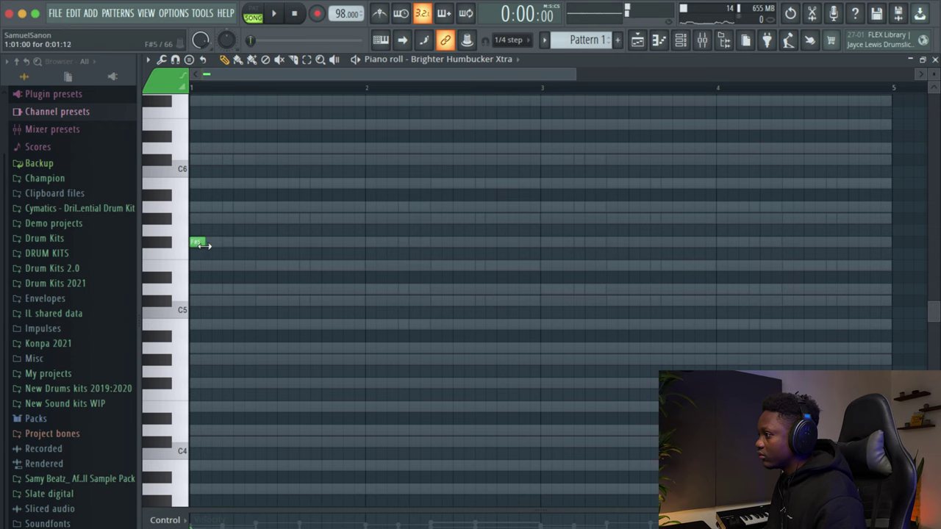
Zoom in on the first bars, snap notes to Cell, and draw D6 then C#6 notes.
{"action": "left_click_drag", "start_coordinate": [573, 72], "coordinate": [357, 150]}
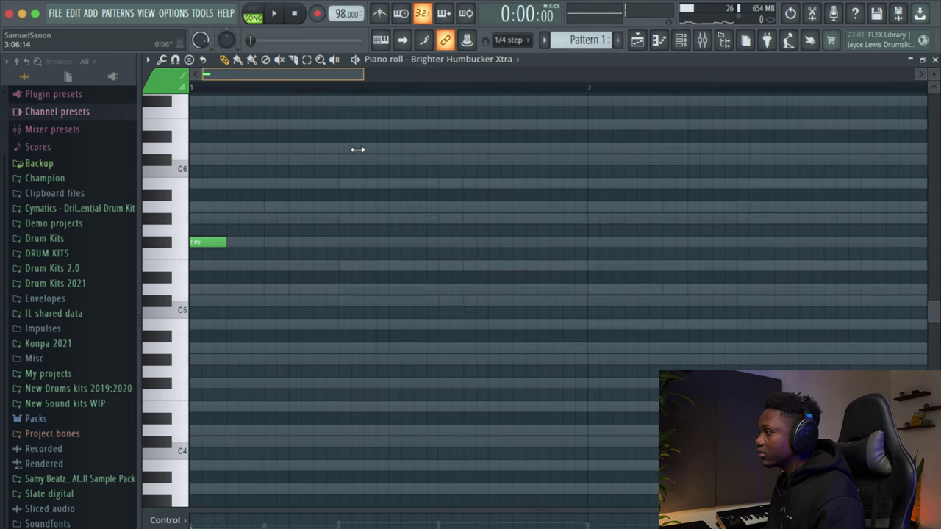
{"action": "left_click", "coordinate": [511, 41]}
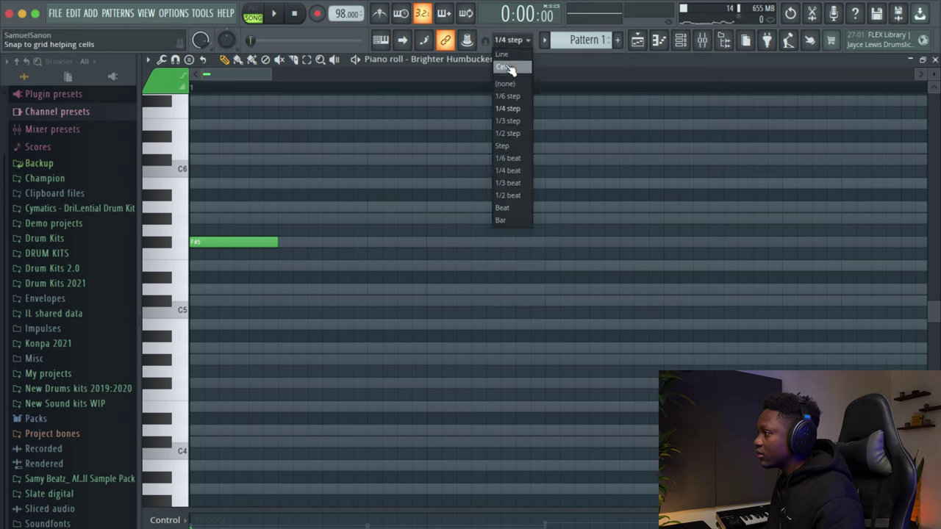
{"action": "left_click", "coordinate": [505, 66]}
{"action": "key", "text": "space"}
{"action": "left_click", "coordinate": [182, 159]}
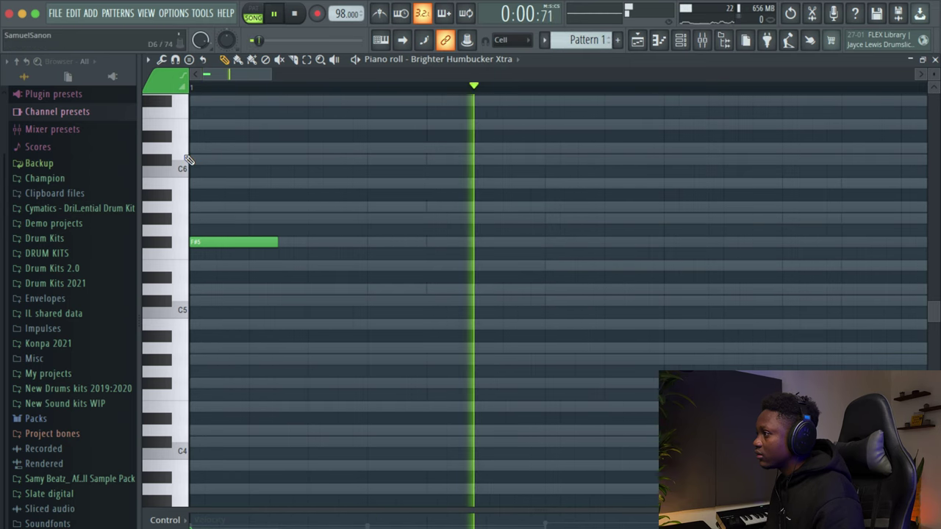
{"action": "left_click_drag", "start_coordinate": [310, 148], "coordinate": [389, 147]}
{"action": "key", "text": "space"}
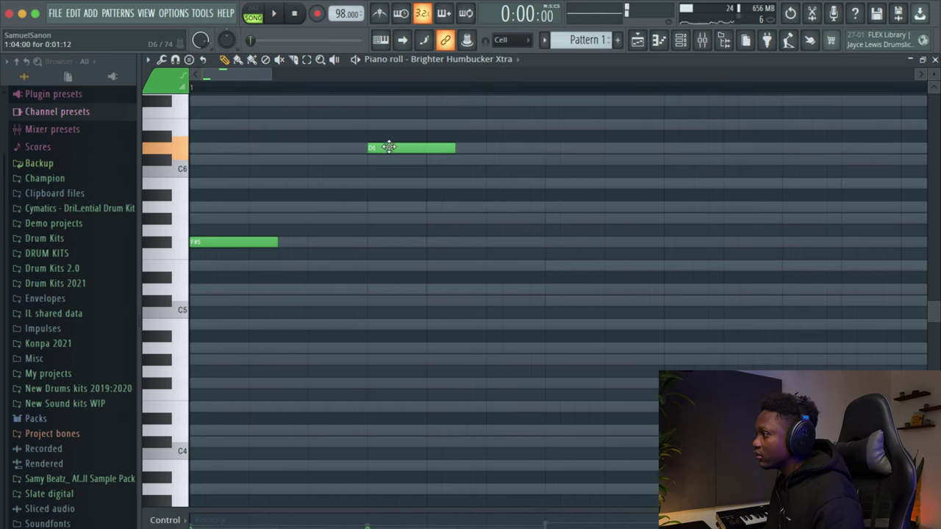
{"action": "key", "text": "space"}
{"action": "key", "text": "space"}
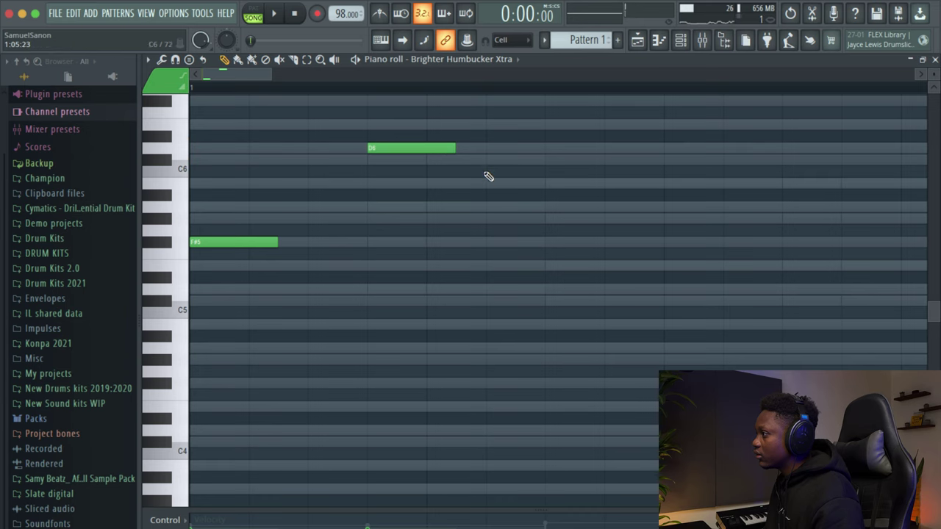
{"action": "left_click_drag", "start_coordinate": [462, 161], "coordinate": [581, 161]}
{"action": "key", "text": "space"}
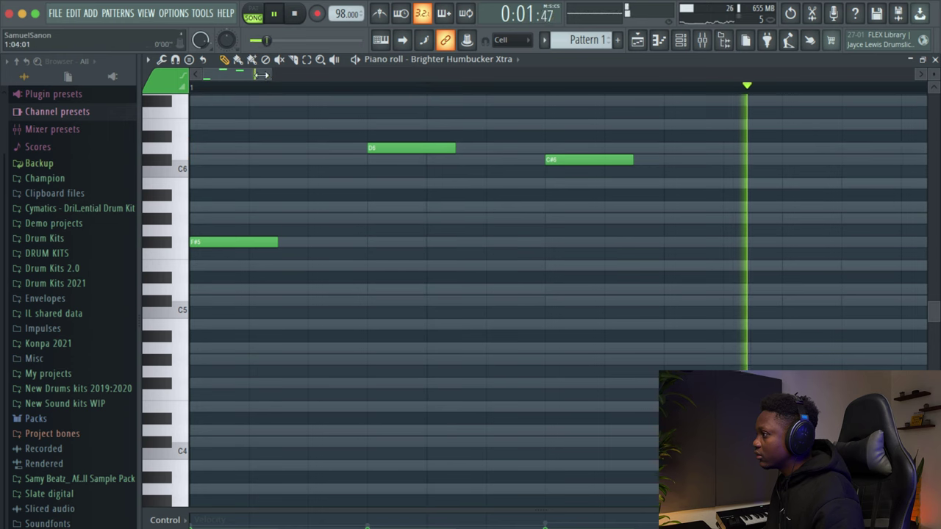
Add a B5 and a following A5 note after the C#6, auditioning the melody.
{"action": "scroll", "coordinate": [522, 120], "scroll_direction": "down", "scroll_amount": 5}
{"action": "key", "text": "space"}
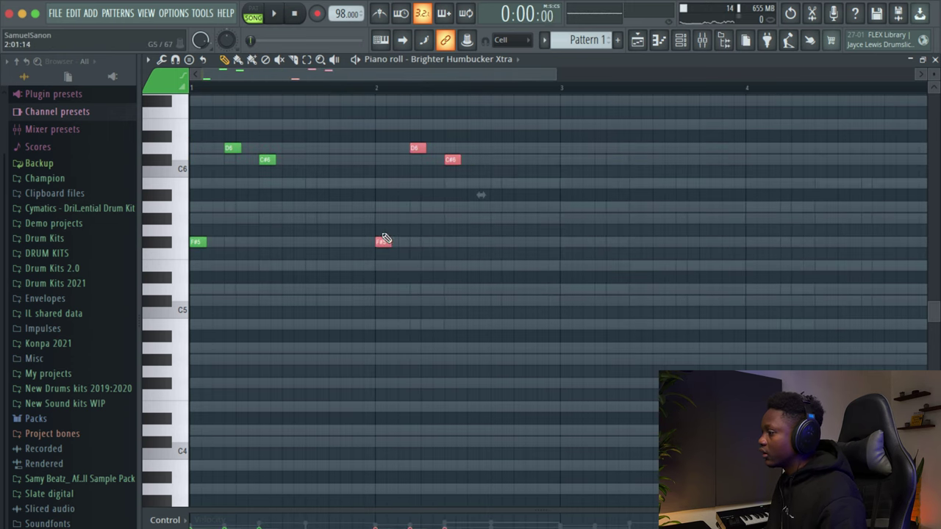
{"action": "key", "text": "space"}
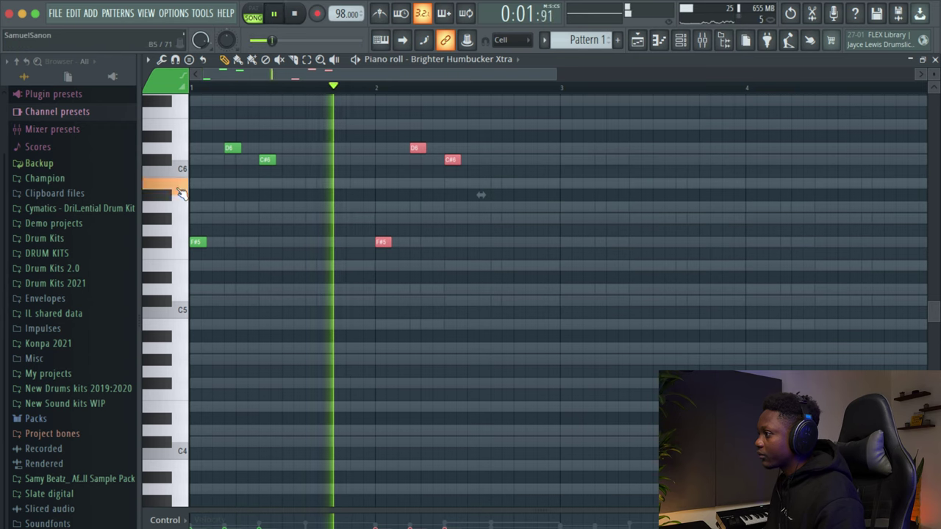
{"action": "key", "text": "space"}
{"action": "key", "text": "space"}
{"action": "left_click", "coordinate": [310, 182]}
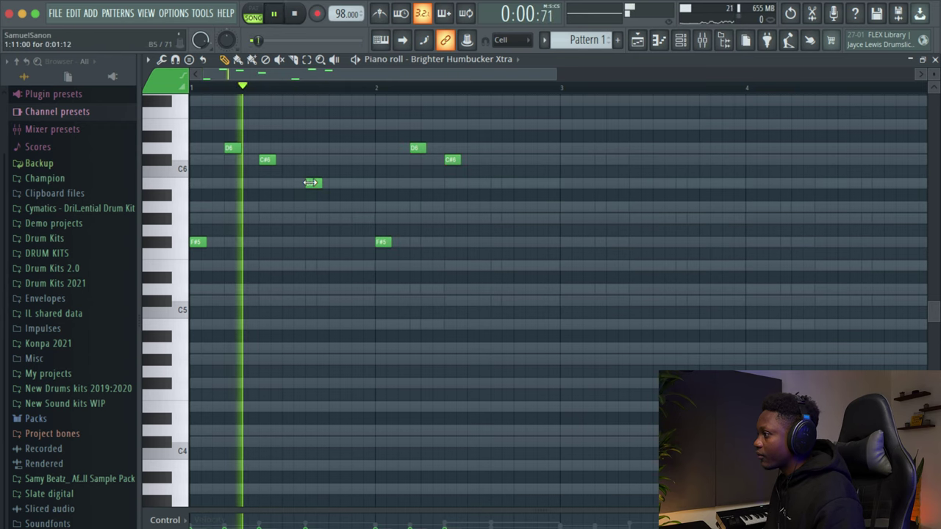
{"action": "left_click_drag", "start_coordinate": [311, 183], "coordinate": [337, 182]}
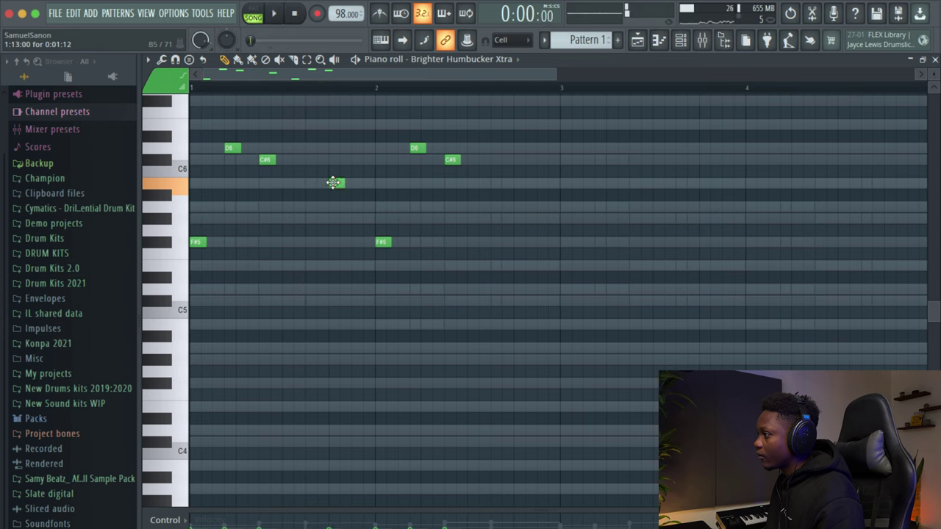
{"action": "left_click", "coordinate": [358, 218]}
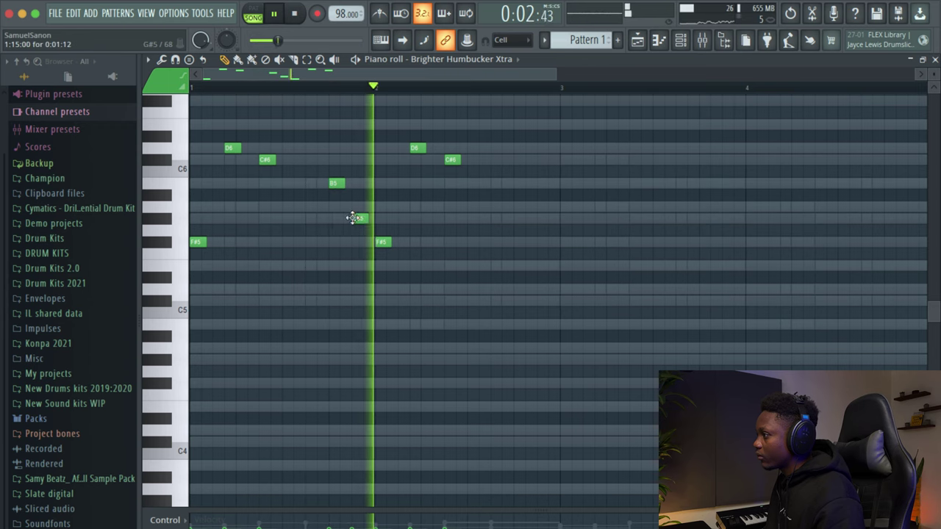
{"action": "left_click_drag", "start_coordinate": [353, 217], "coordinate": [348, 207]}
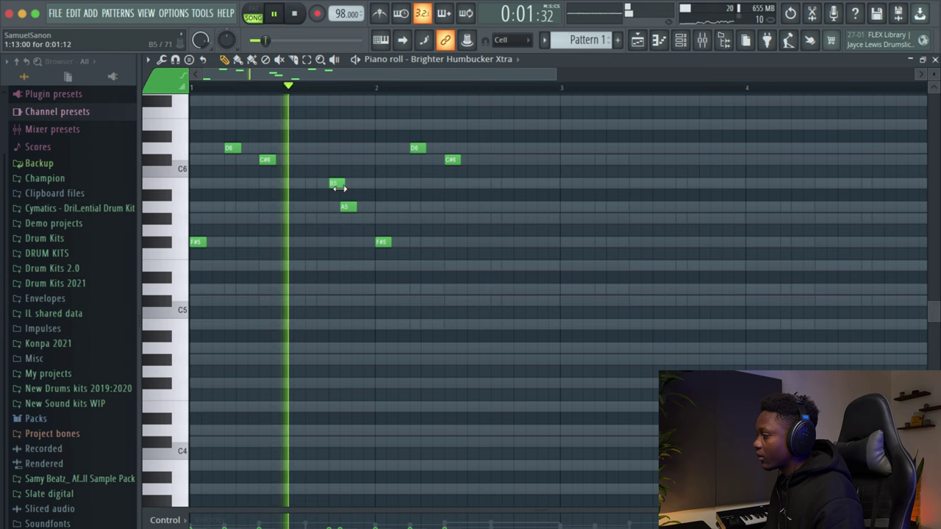
{"action": "key", "text": "space"}
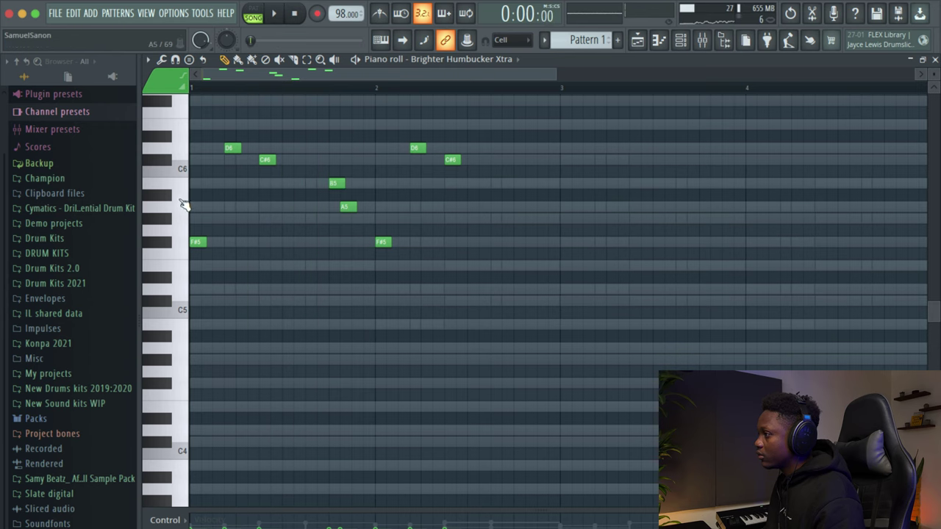
Move that note back to G#5, then add A5 and G#5 notes in bar 2.
{"action": "key", "text": "space"}
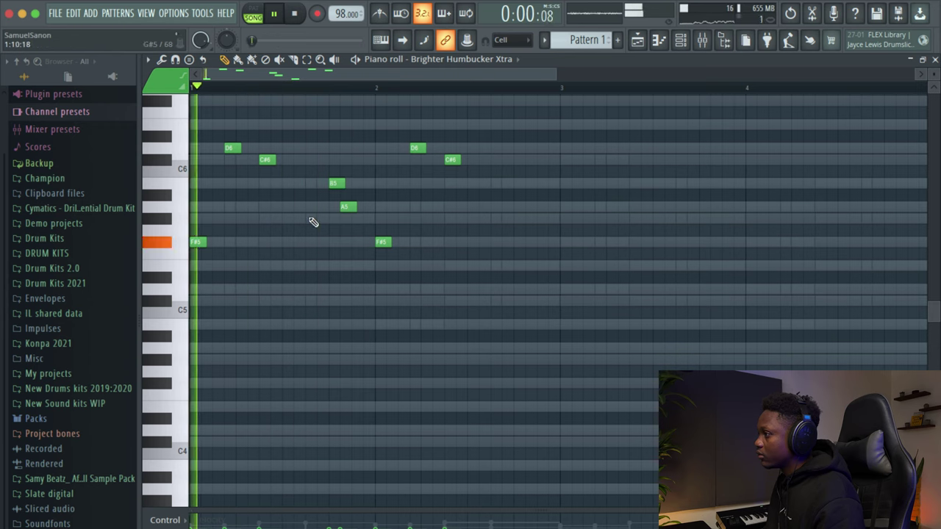
{"action": "left_click_drag", "start_coordinate": [348, 206], "coordinate": [347, 219]}
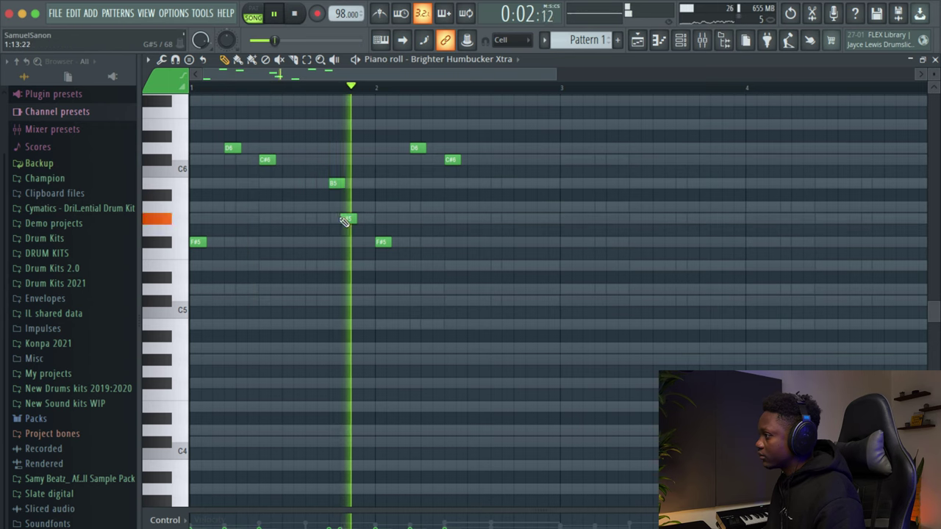
{"action": "key", "text": "space"}
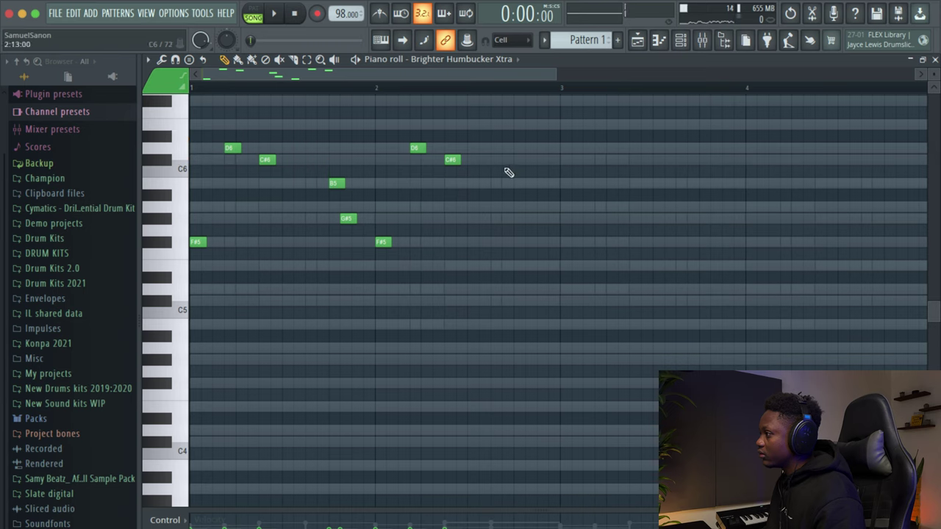
{"action": "key", "text": "space"}
{"action": "left_click", "coordinate": [499, 206]}
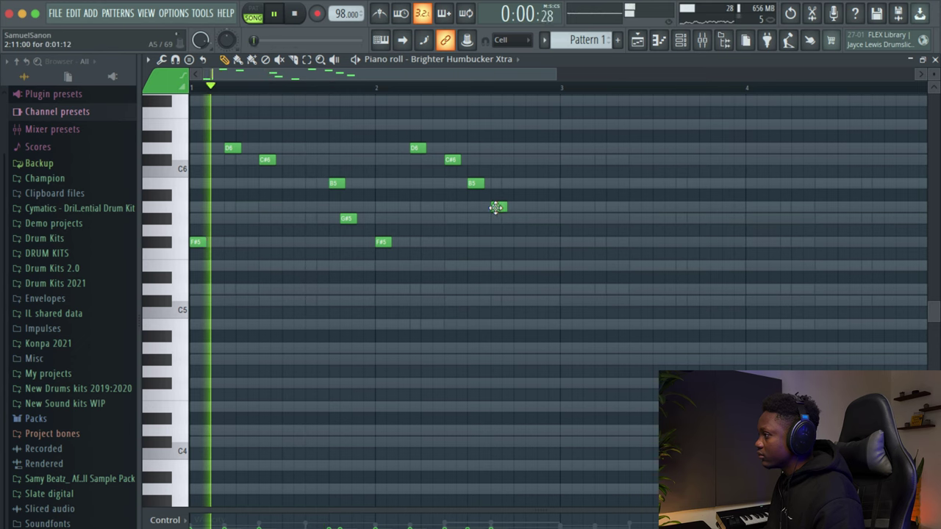
{"action": "left_click_drag", "start_coordinate": [498, 207], "coordinate": [510, 207]}
{"action": "left_click", "coordinate": [543, 218]}
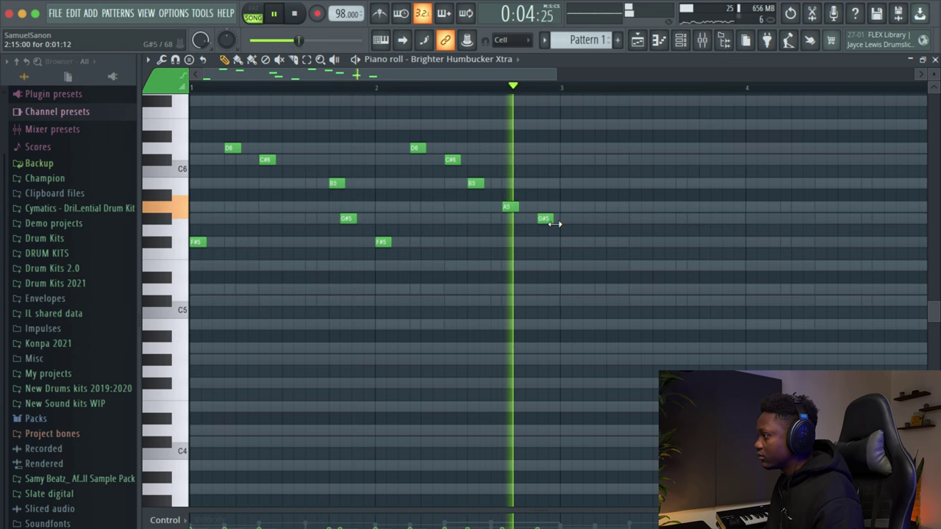
Duplicate the whole melody into the next two bars with Ctrl+B and play it back.
{"action": "key", "text": "space"}
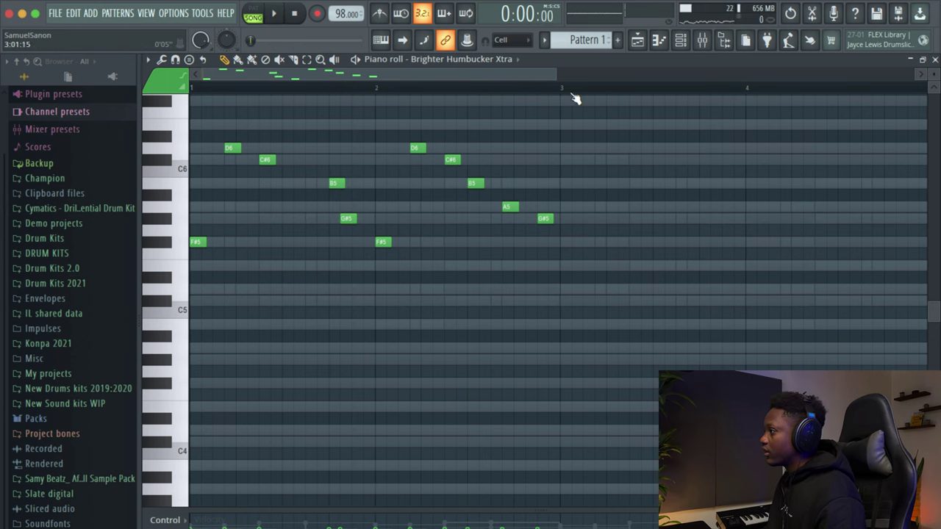
{"action": "key", "text": "ctrl+a"}
{"action": "key", "text": "ctrl+b"}
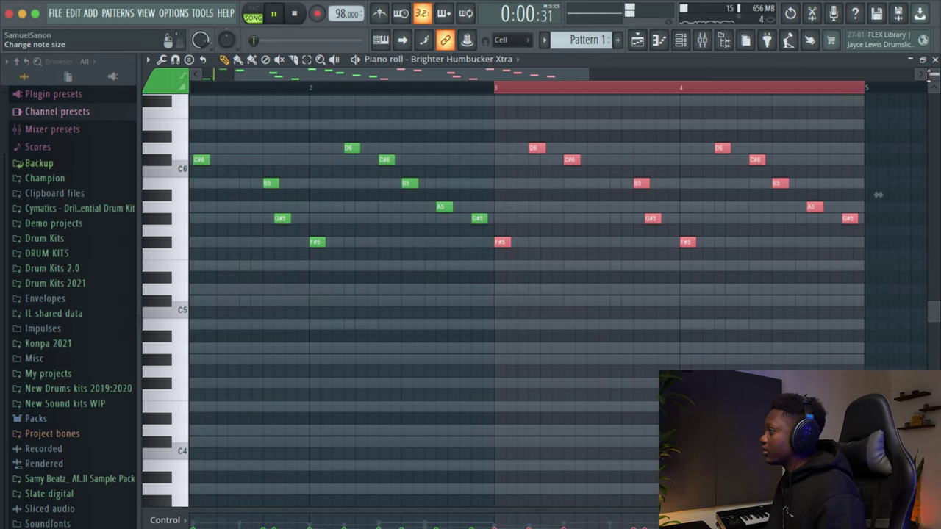
{"action": "key", "text": "ctrl+d"}
{"action": "key", "text": "space"}
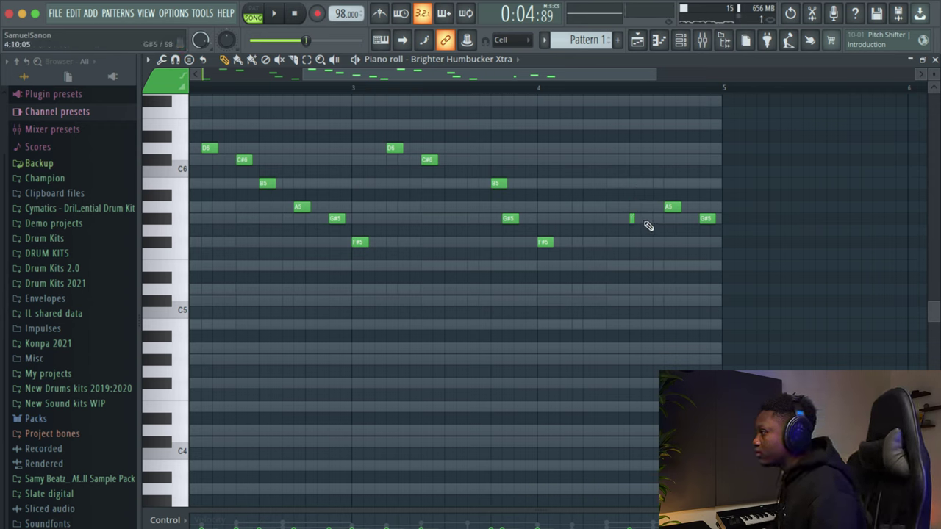
{"action": "key", "text": "space"}
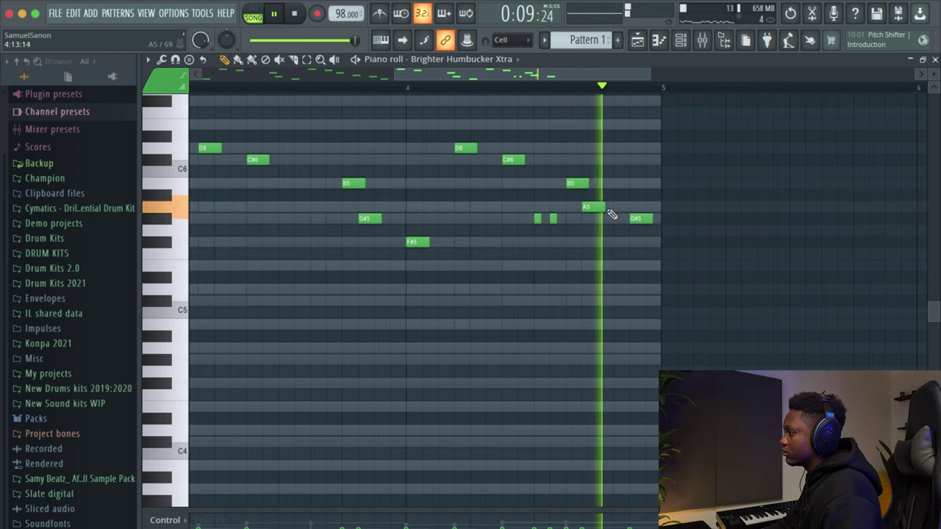
{"action": "key", "text": "space"}
{"action": "scroll", "coordinate": [609, 219], "scroll_direction": "up", "scroll_amount": 2}
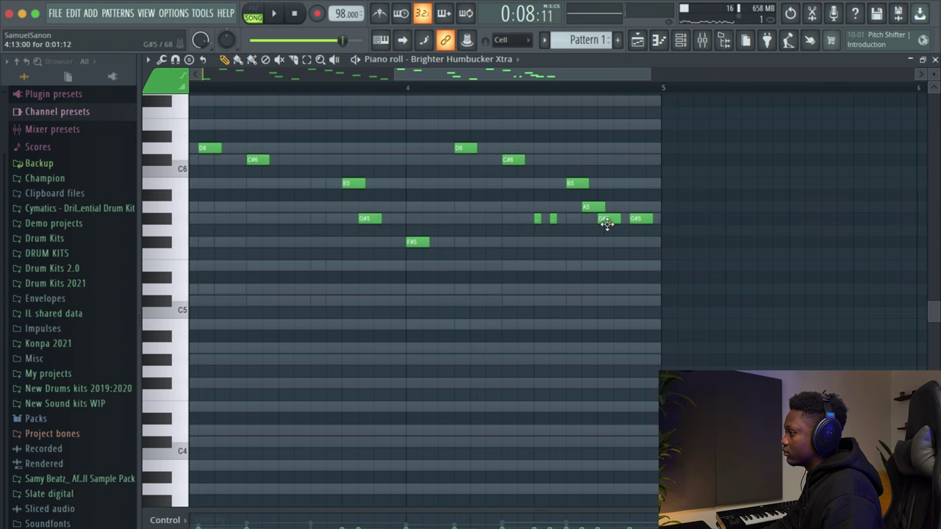
Add an F#5 near the end of bar 4 and shorten the G#5, B5 and F#5 into stabs.
{"action": "key", "text": "space"}
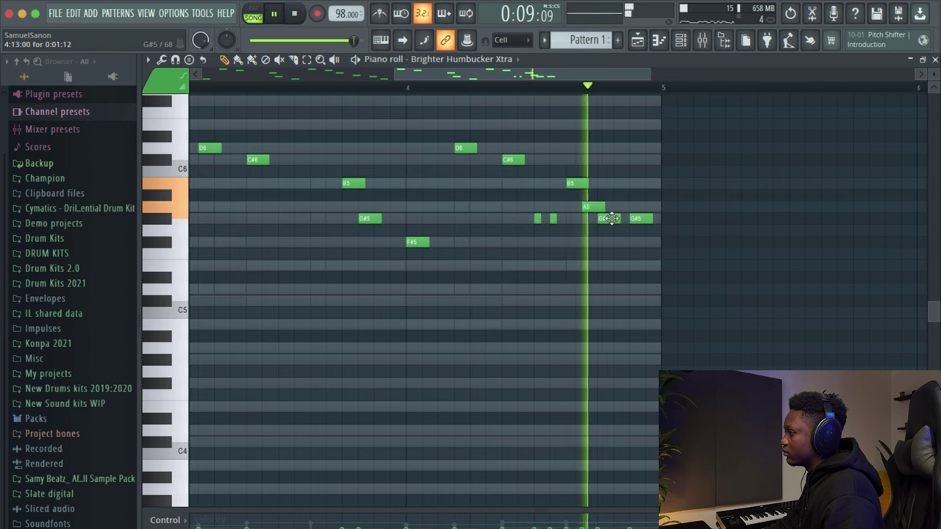
{"action": "key", "text": "space"}
{"action": "left_click", "coordinate": [621, 243]}
{"action": "key", "text": "space"}
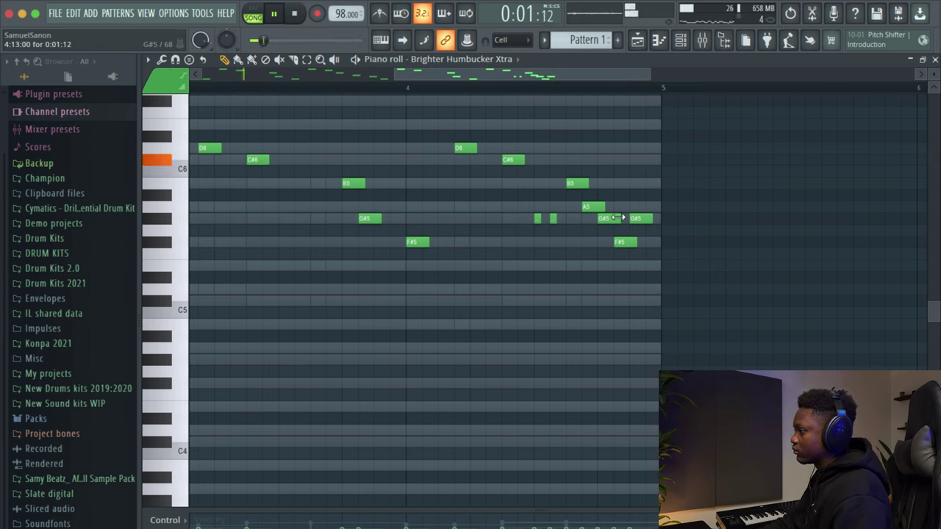
{"action": "left_click_drag", "start_coordinate": [618, 219], "coordinate": [604, 219]}
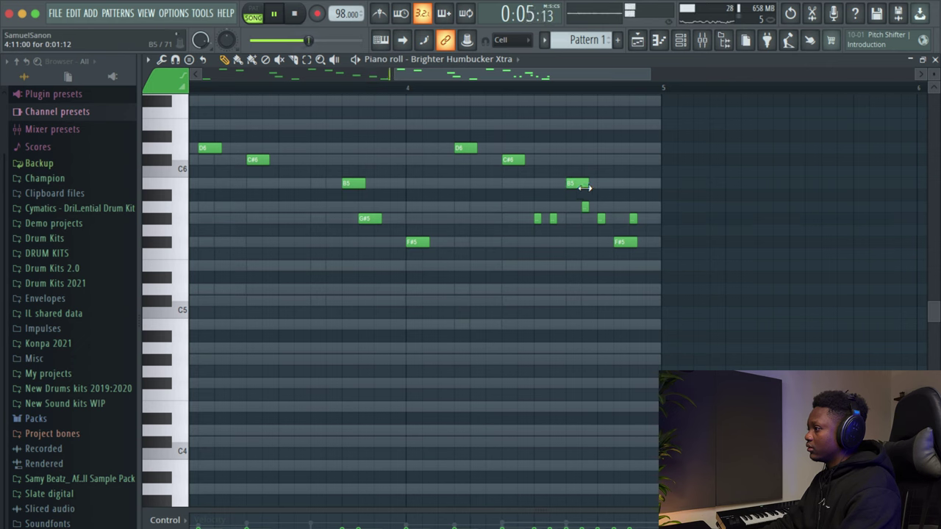
{"action": "left_click_drag", "start_coordinate": [585, 184], "coordinate": [572, 184]}
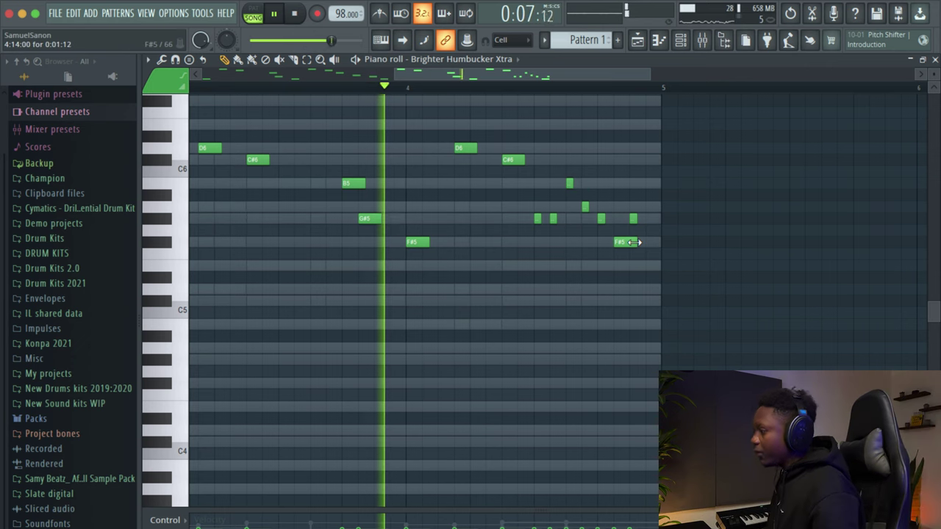
{"action": "left_click_drag", "start_coordinate": [633, 242], "coordinate": [625, 242]}
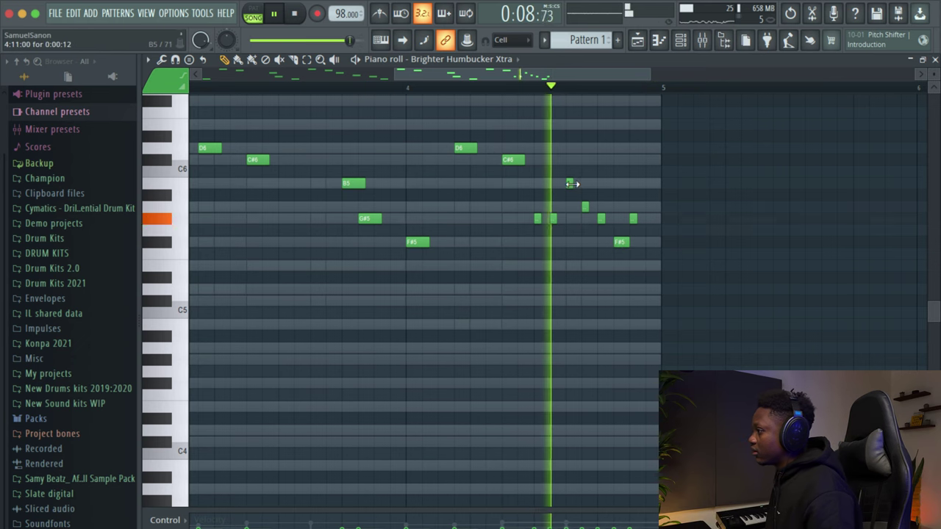
{"action": "mouse_move", "coordinate": [554, 179]}
{"action": "left_mouse_down"}
{"action": "mouse_move", "coordinate": [607, 235]}
{"action": "mouse_move", "coordinate": [571, 177]}
{"action": "mouse_move", "coordinate": [572, 186]}
{"action": "left_mouse_up"}
{"action": "key", "text": "space"}
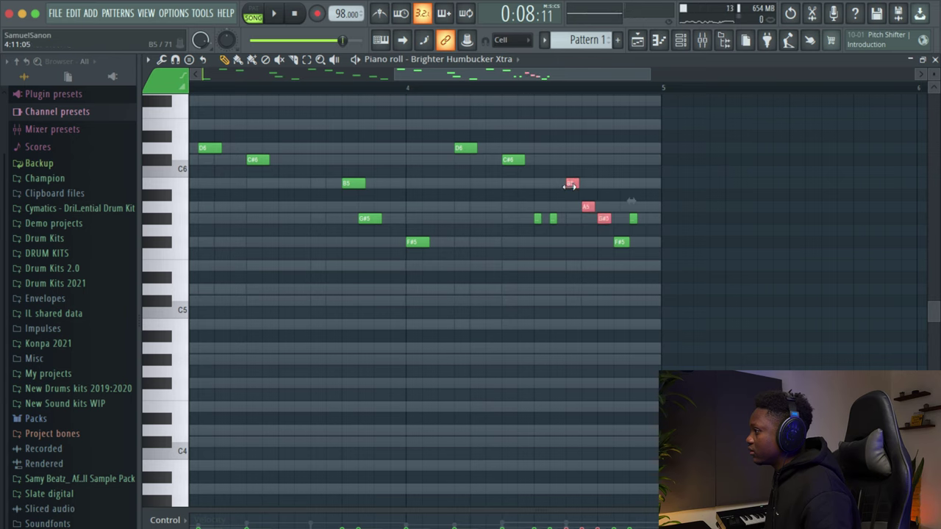
{"action": "key", "text": "space"}
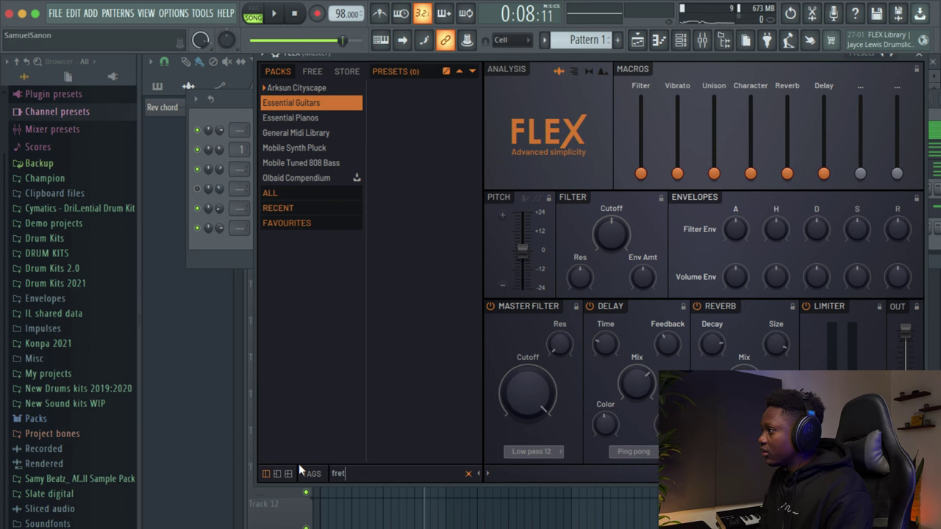
Load FLEX's Guitar Fret Noise preset and bring up that channel's piano roll.
{"action": "left_click", "coordinate": [287, 191]}
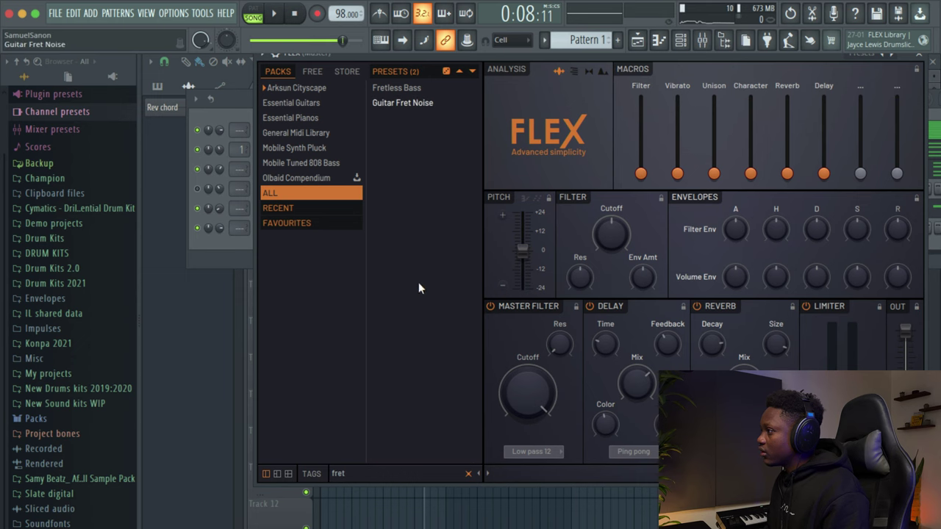
{"action": "left_click", "coordinate": [923, 60]}
{"action": "right_click", "coordinate": [298, 228]}
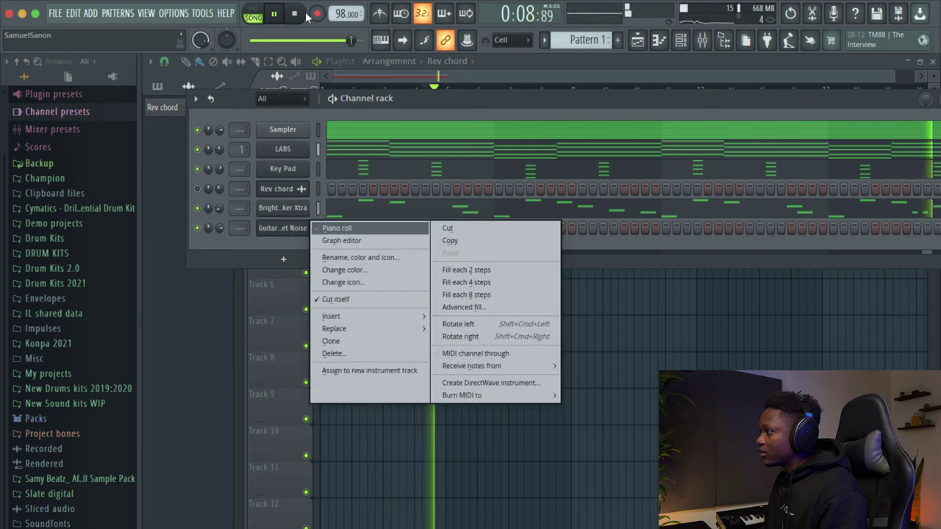
{"action": "left_click", "coordinate": [294, 16]}
{"action": "key", "text": "space"}
{"action": "right_click", "coordinate": [305, 225]}
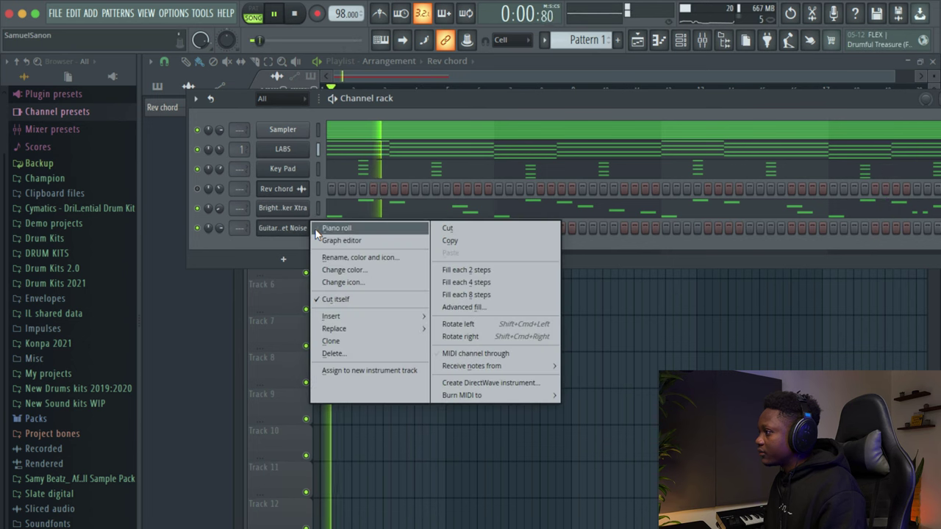
{"action": "left_click", "coordinate": [331, 228]}
{"action": "key", "text": "space"}
Draw a C#6 fret-noise note in bar 1 stretched to end at bar 2.
{"action": "left_click", "coordinate": [167, 257]}
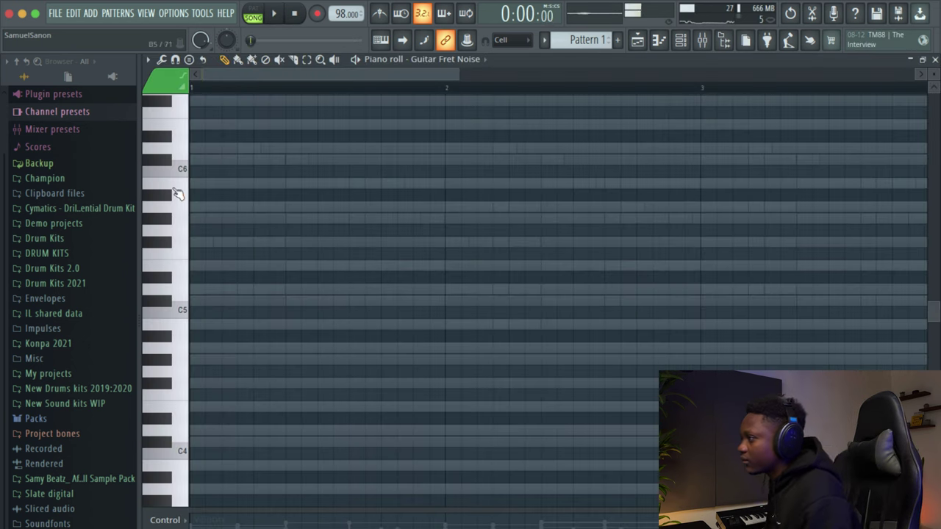
{"action": "left_click", "coordinate": [166, 159]}
{"action": "key", "text": "space"}
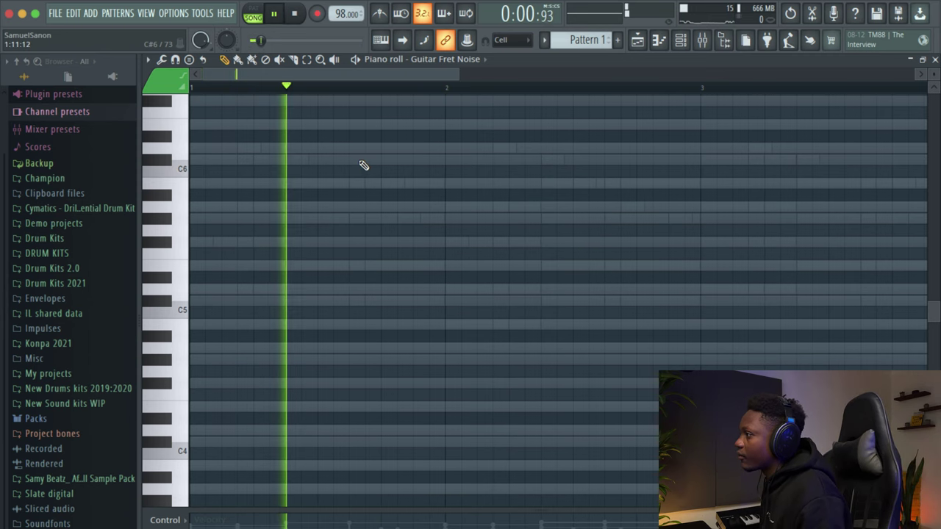
{"action": "left_click", "coordinate": [364, 162]}
{"action": "left_click_drag", "start_coordinate": [369, 162], "coordinate": [445, 169]}
{"action": "key", "text": "space"}
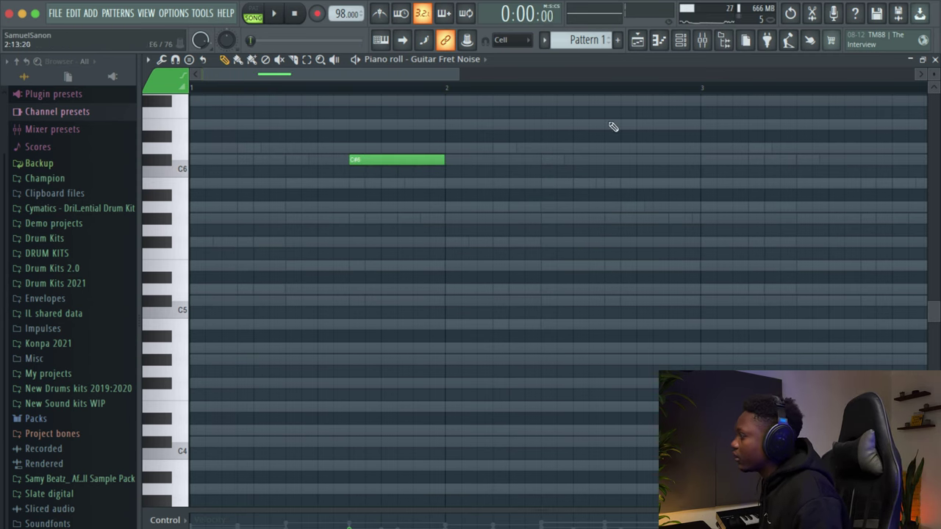
{"action": "left_click", "coordinate": [934, 59]}
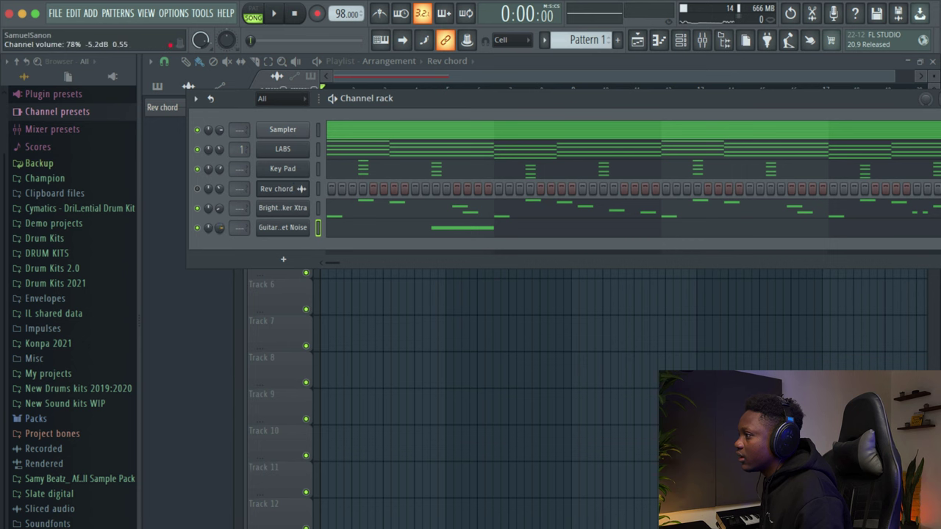
{"action": "key", "text": "space"}
Drop the fret-noise note an octave to C#5 and duplicate it into bar 3.
{"action": "left_click", "coordinate": [385, 232]}
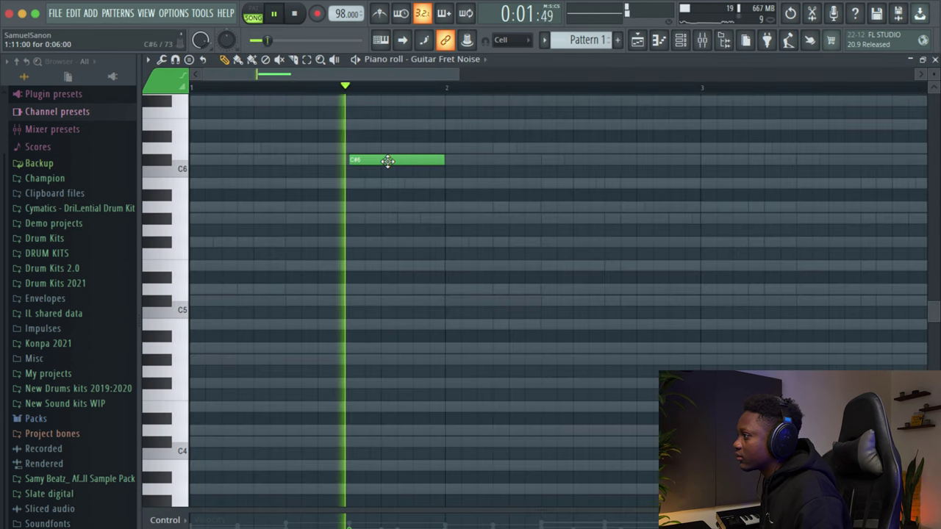
{"action": "key", "text": "space"}
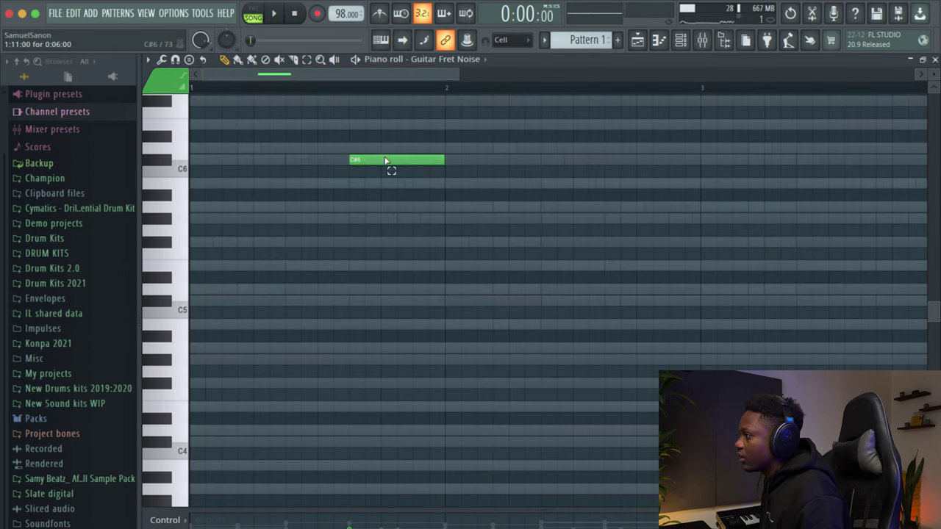
{"action": "key", "text": "ctrl+Down"}
{"action": "key", "text": "space"}
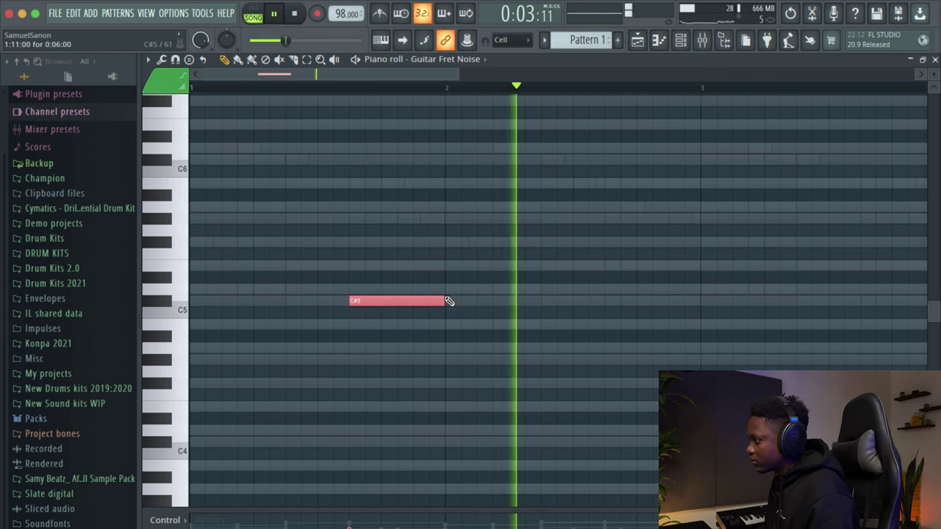
{"action": "key", "text": "space"}
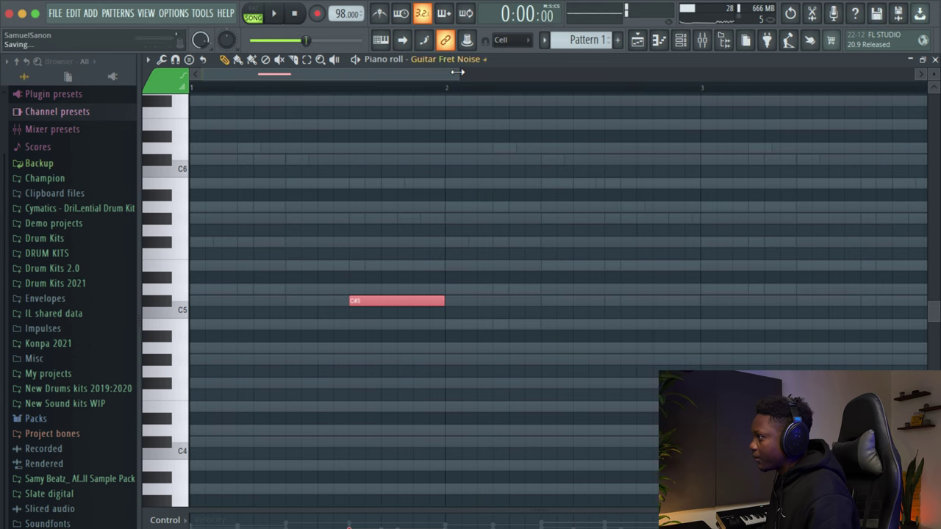
{"action": "left_click_drag", "start_coordinate": [459, 73], "coordinate": [250, 92]}
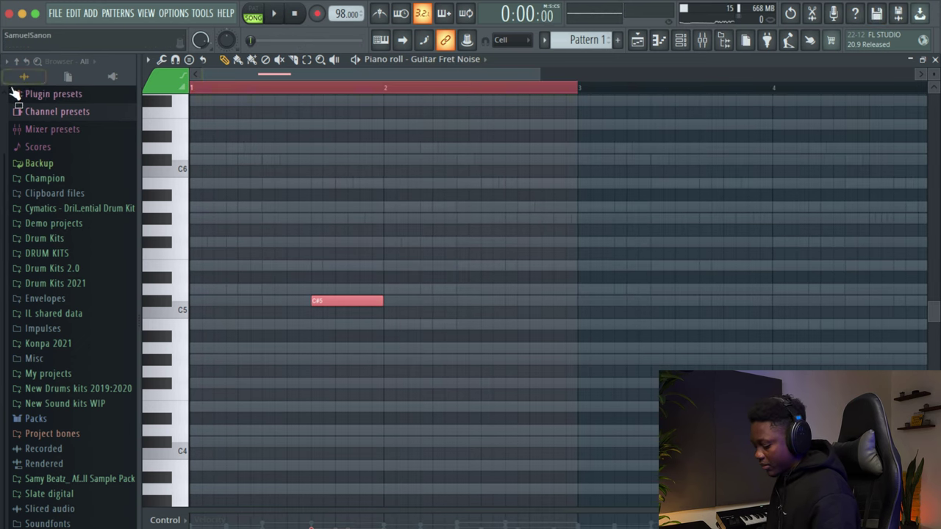
{"action": "key", "text": "ctrl+b"}
Play the song and turn the fret noise channel volume down to 4%.
{"action": "left_click", "coordinate": [934, 58]}
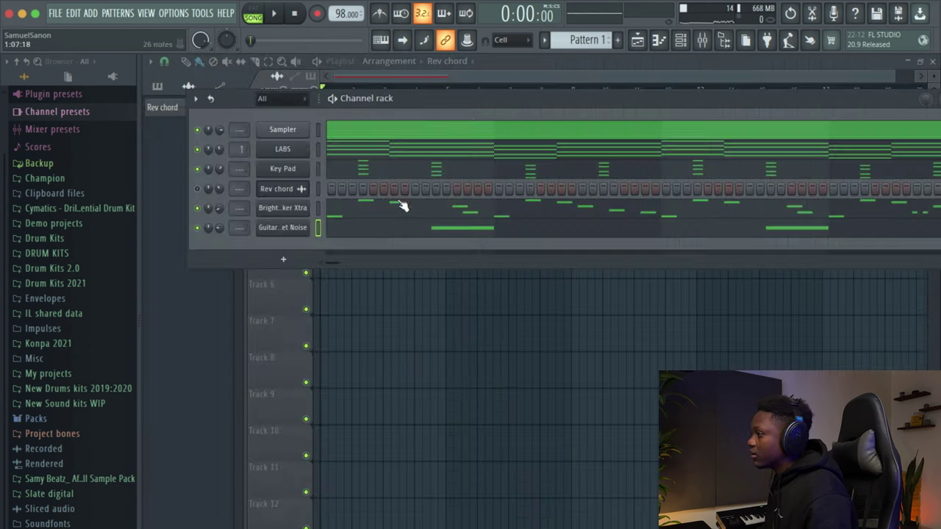
{"action": "key", "text": "space"}
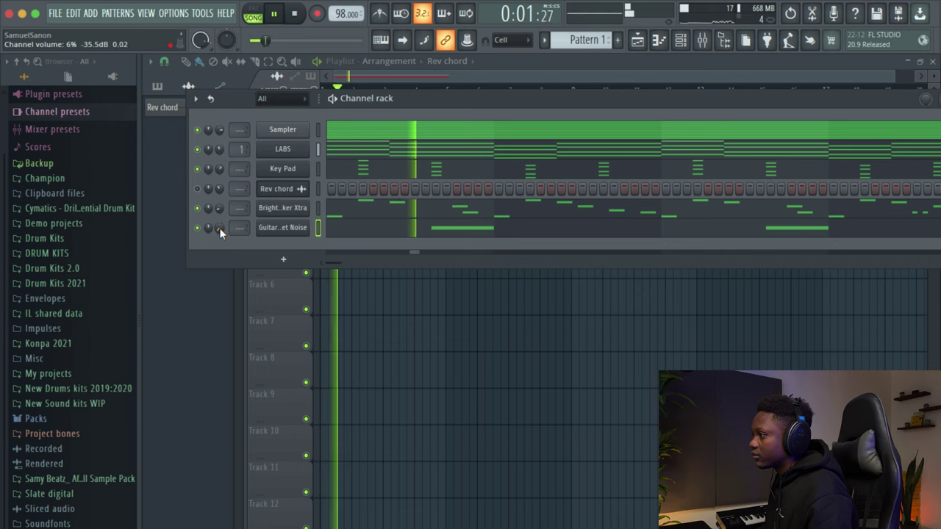
{"action": "scroll", "coordinate": [220, 233], "scroll_direction": "down", "scroll_amount": 2}
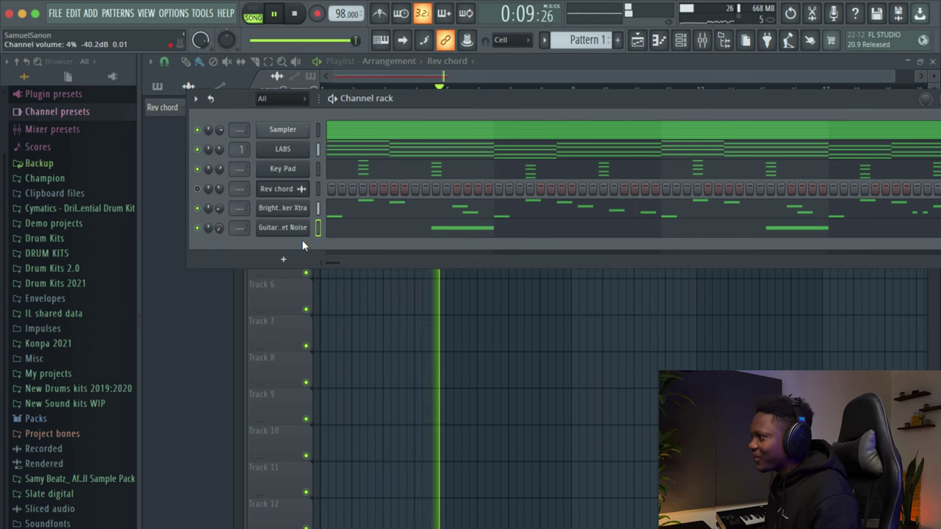
{"action": "key", "text": "space"}
{"action": "left_click", "coordinate": [283, 258]}
Add an Arcade channel with the Never Alone kit from Hooked and start recording notes.
{"action": "left_click", "coordinate": [293, 59]}
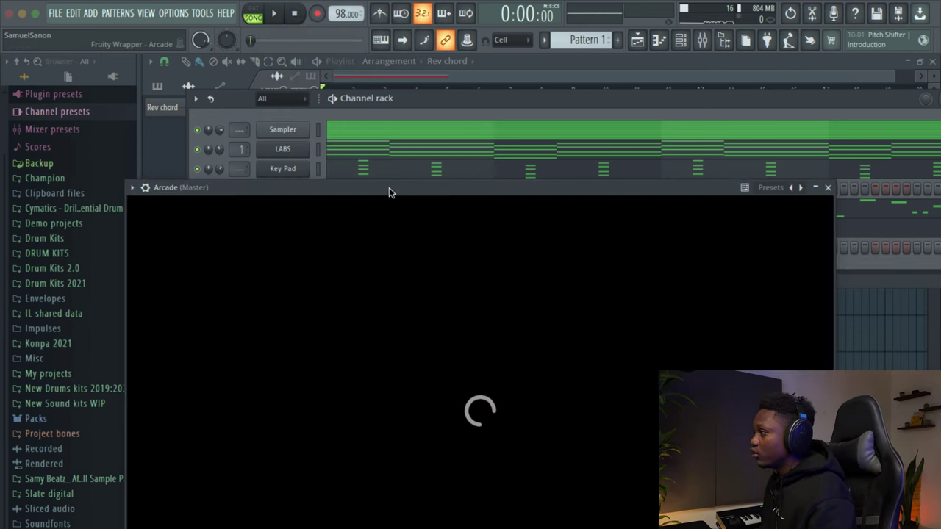
{"action": "left_click_drag", "start_coordinate": [389, 190], "coordinate": [413, 77]}
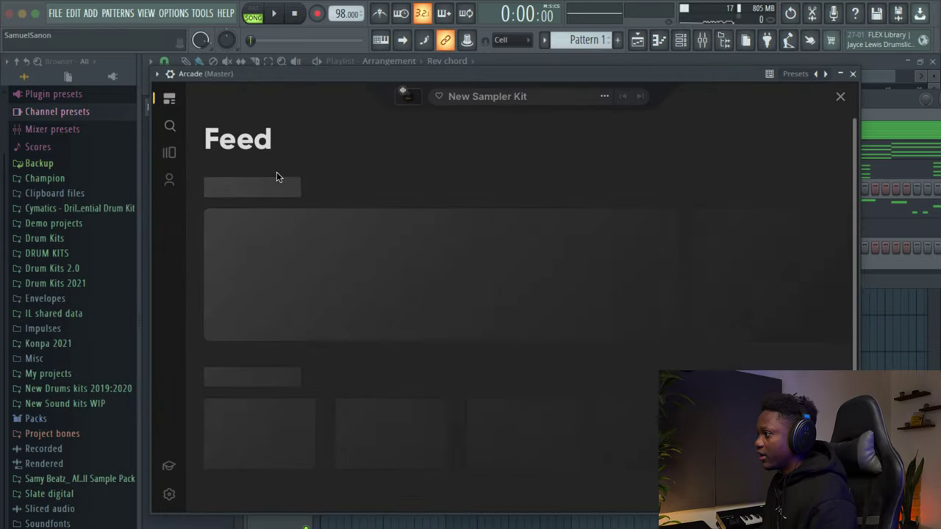
{"action": "left_click", "coordinate": [169, 153]}
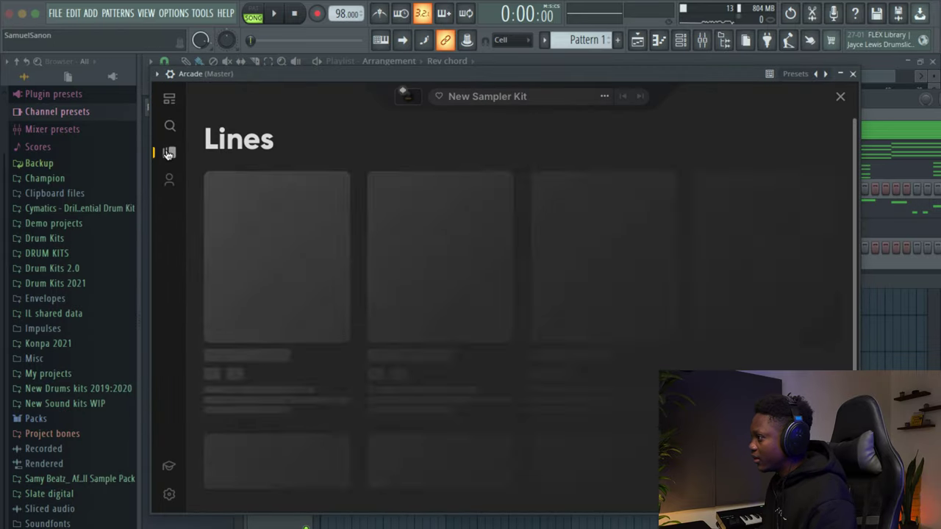
{"action": "left_click", "coordinate": [170, 100]}
{"action": "left_click", "coordinate": [384, 255]}
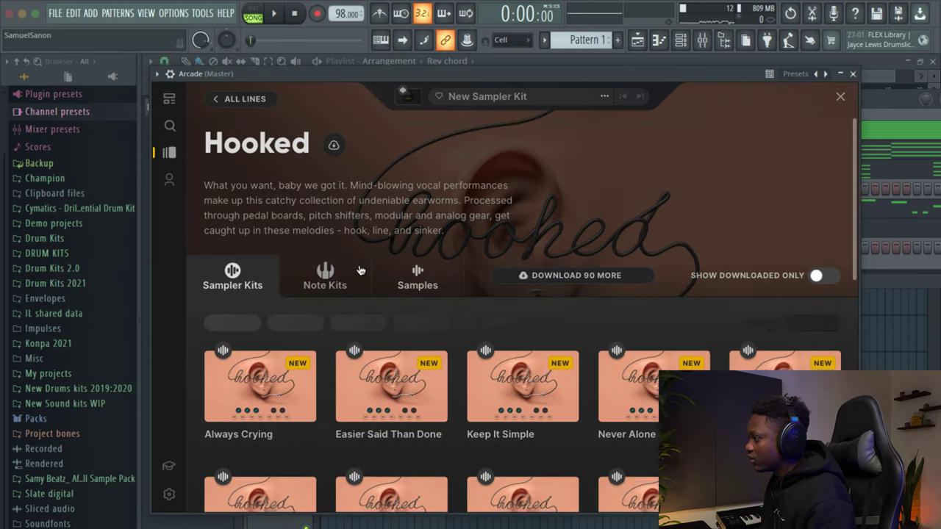
{"action": "left_click", "coordinate": [641, 425]}
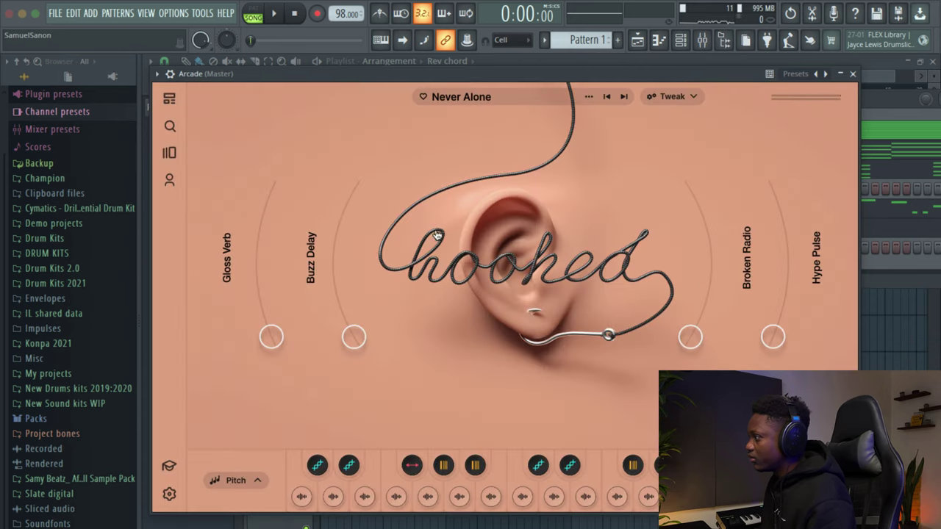
{"action": "left_click", "coordinate": [808, 482]}
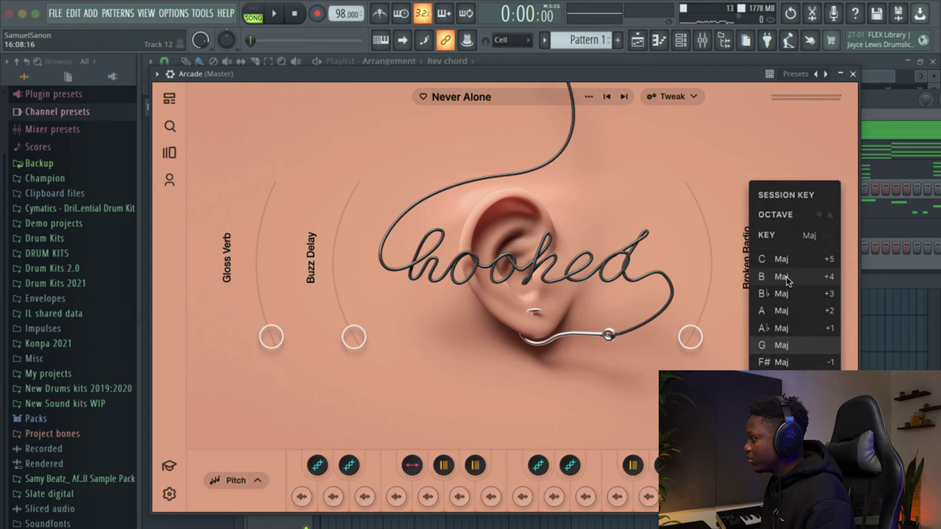
{"action": "left_click", "coordinate": [853, 73]}
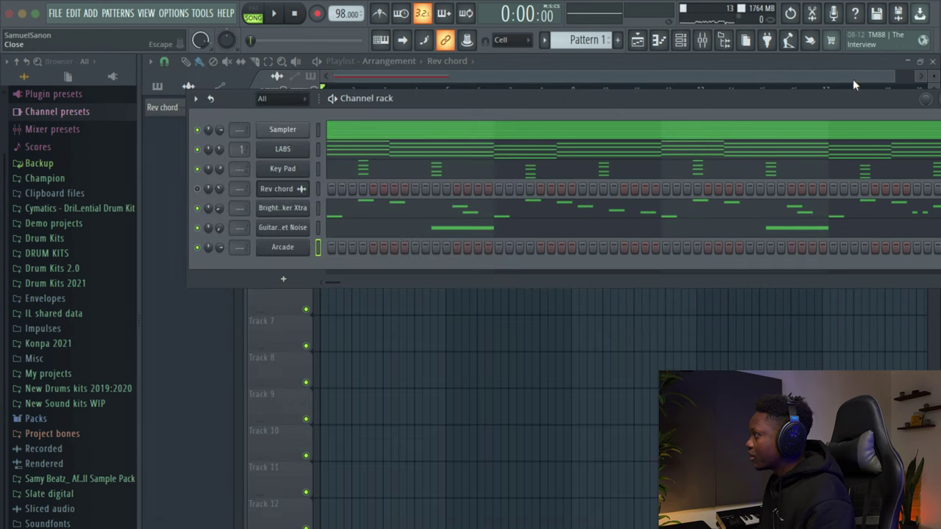
{"action": "key", "text": "space"}
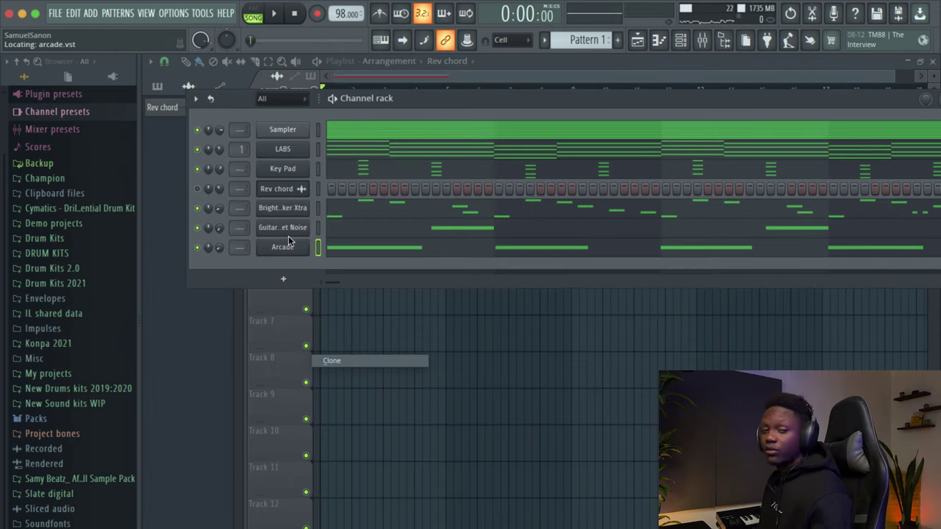
Finish recording the Arcade #2 part, raise its Warp Verb macro to full, and tweak the LABS macro.
{"action": "left_click", "coordinate": [289, 243]}
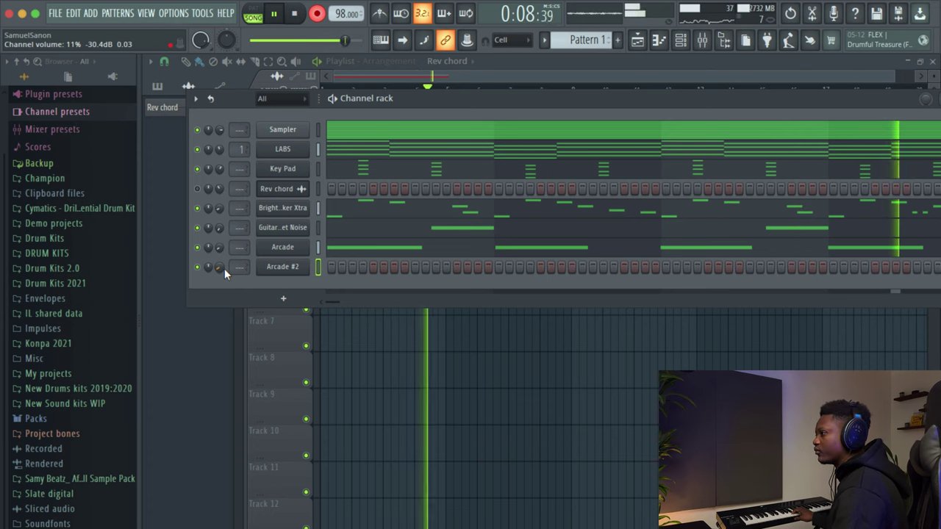
{"action": "key", "text": "space"}
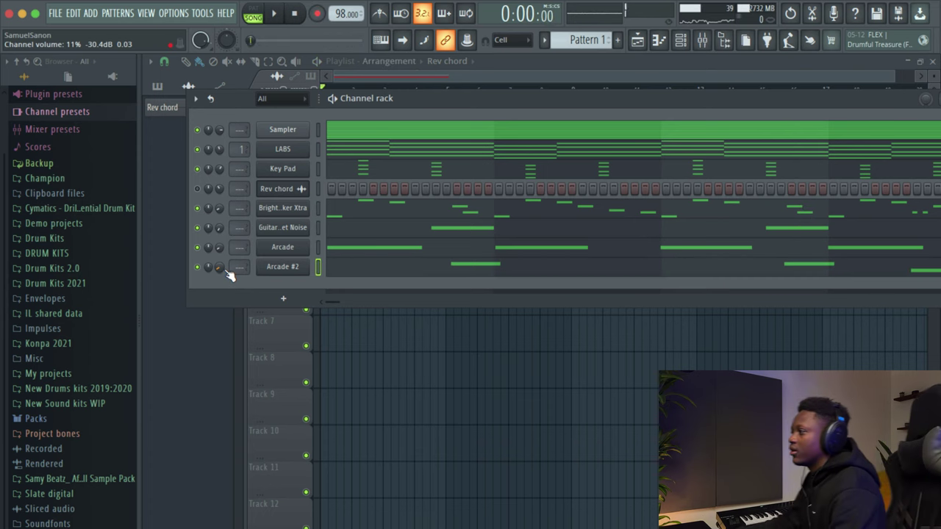
{"action": "left_click", "coordinate": [267, 269]}
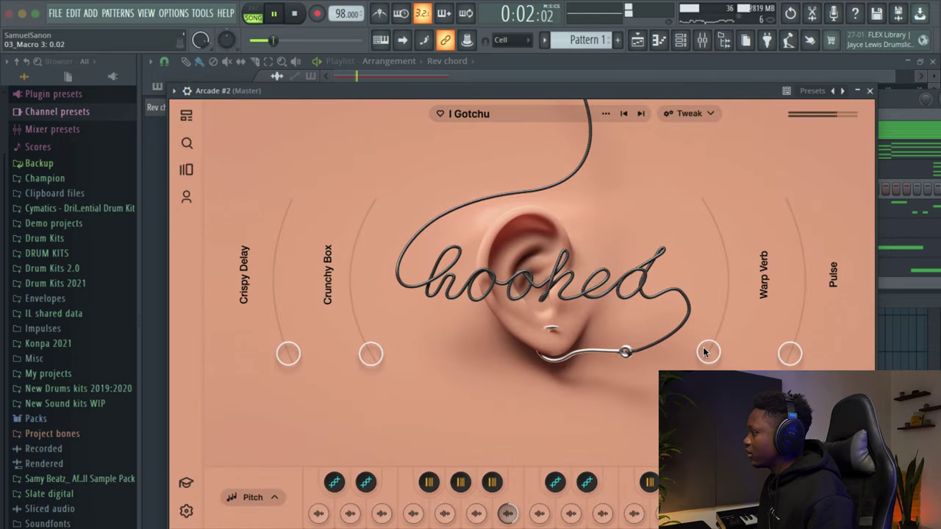
{"action": "left_click_drag", "start_coordinate": [707, 355], "coordinate": [730, 153]}
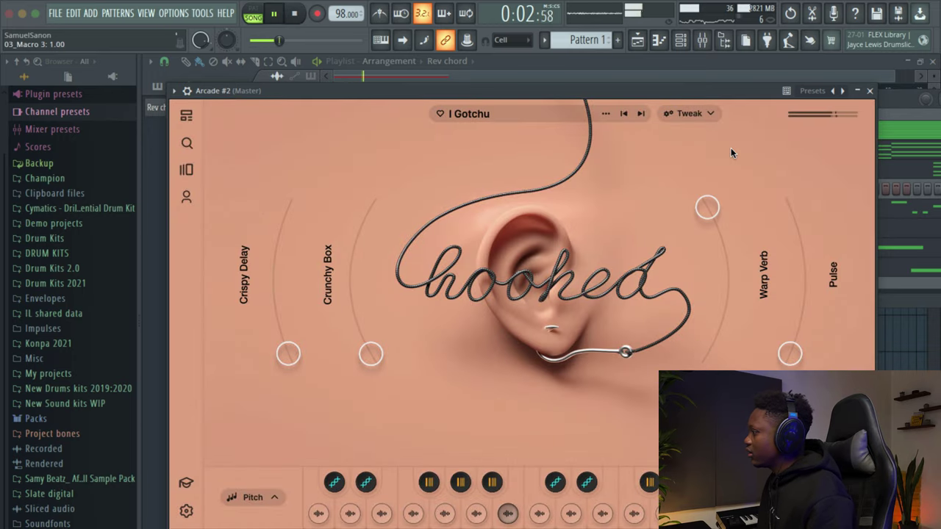
{"action": "left_click", "coordinate": [870, 91]}
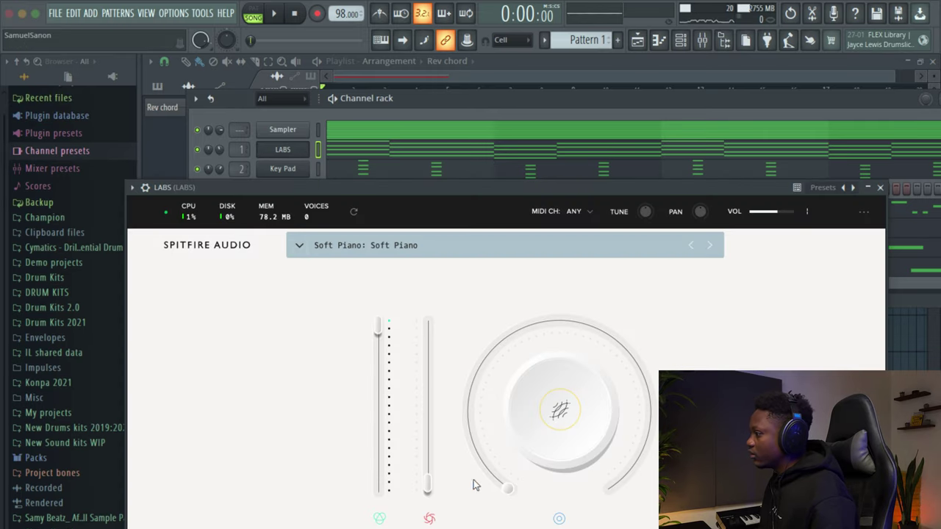
{"action": "left_click_drag", "start_coordinate": [474, 485], "coordinate": [469, 380]}
{"action": "key", "text": "space"}
Load Fruity Parametric EQ 2 in the LABS insert's first slot and raise its low cut.
{"action": "left_click", "coordinate": [880, 189]}
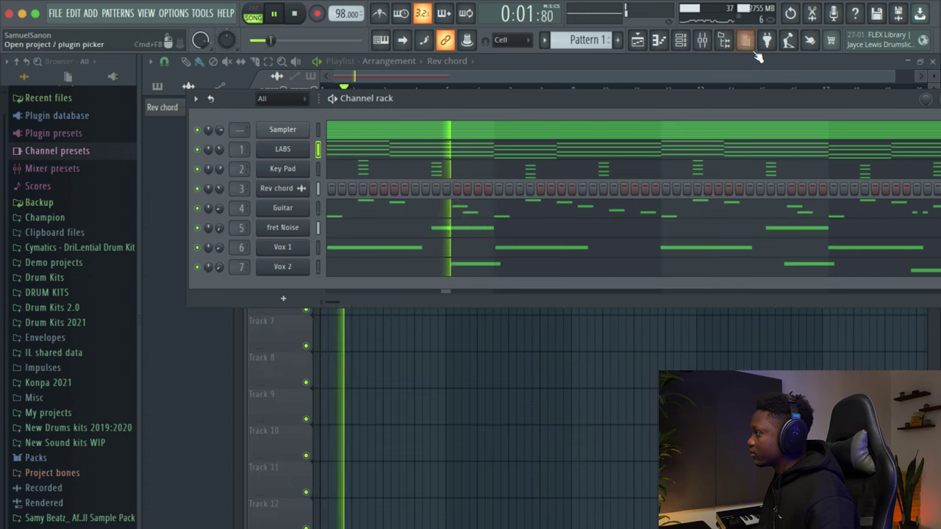
{"action": "left_click", "coordinate": [702, 40]}
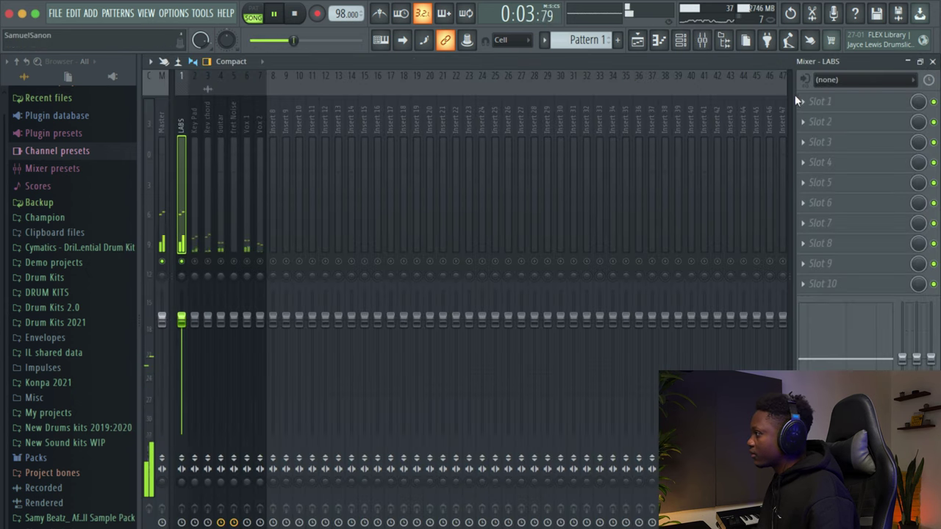
{"action": "left_click", "coordinate": [820, 102]}
{"action": "left_click", "coordinate": [507, 504]}
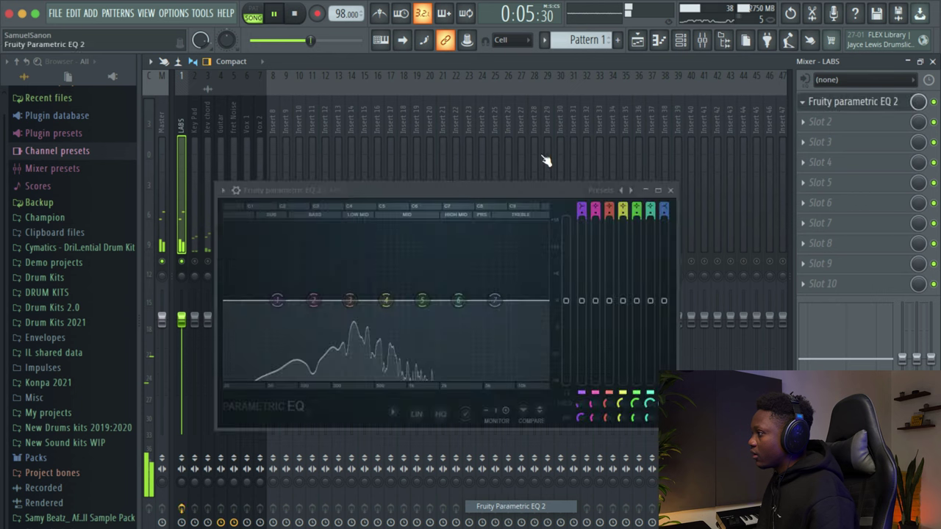
{"action": "key", "text": "space"}
{"action": "scroll", "coordinate": [277, 300], "scroll_direction": "up", "scroll_amount": 2}
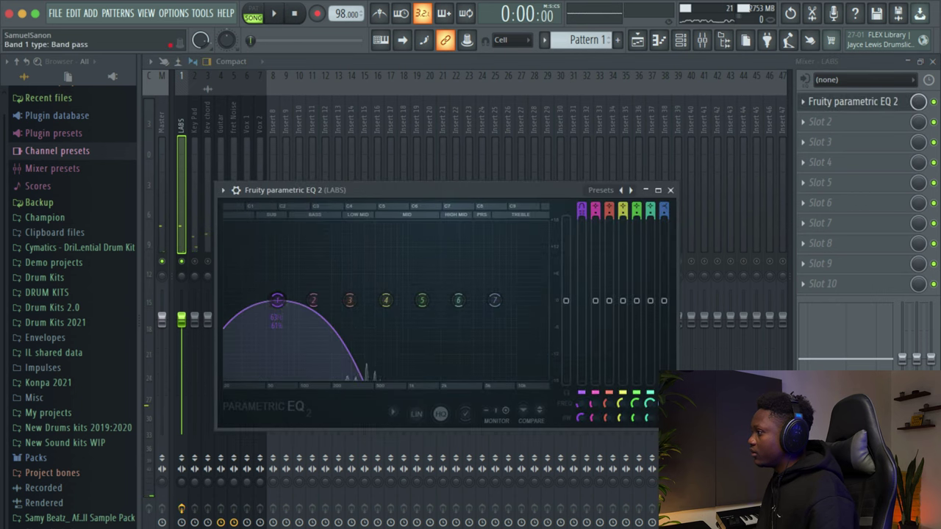
{"action": "key", "text": "space"}
{"action": "left_click_drag", "start_coordinate": [294, 300], "coordinate": [311, 300]}
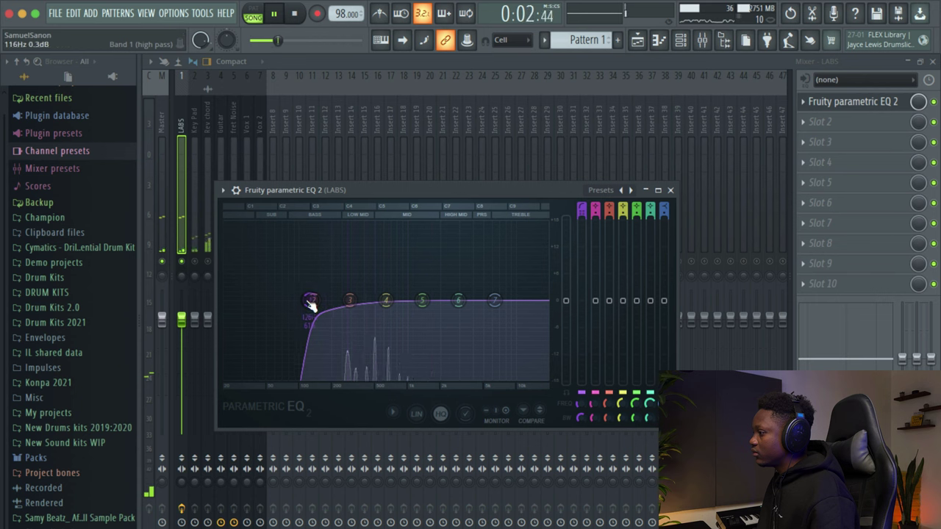
{"action": "key", "text": "space"}
{"action": "left_click", "coordinate": [670, 190]}
Add Fruity Phaser in the second slot with its mix lowered to about 44%.
{"action": "left_click", "coordinate": [803, 123]}
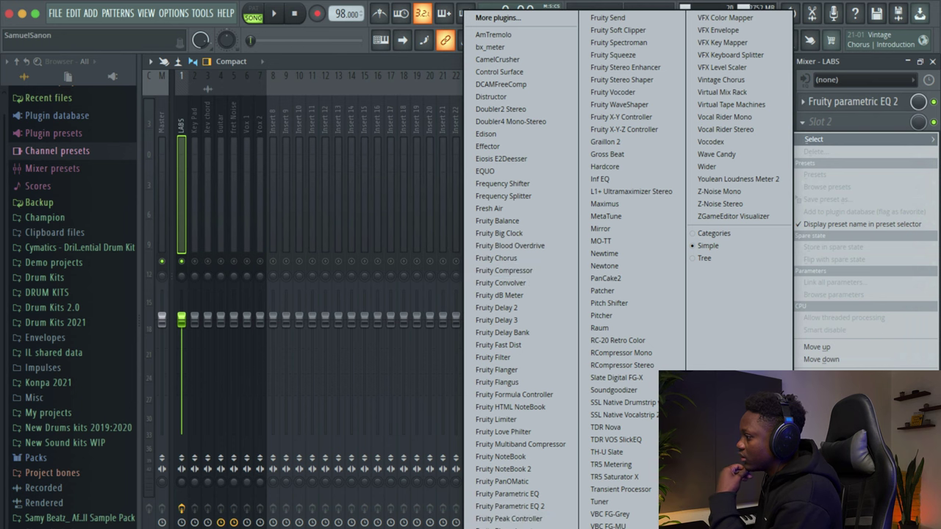
{"action": "left_click", "coordinate": [507, 528]}
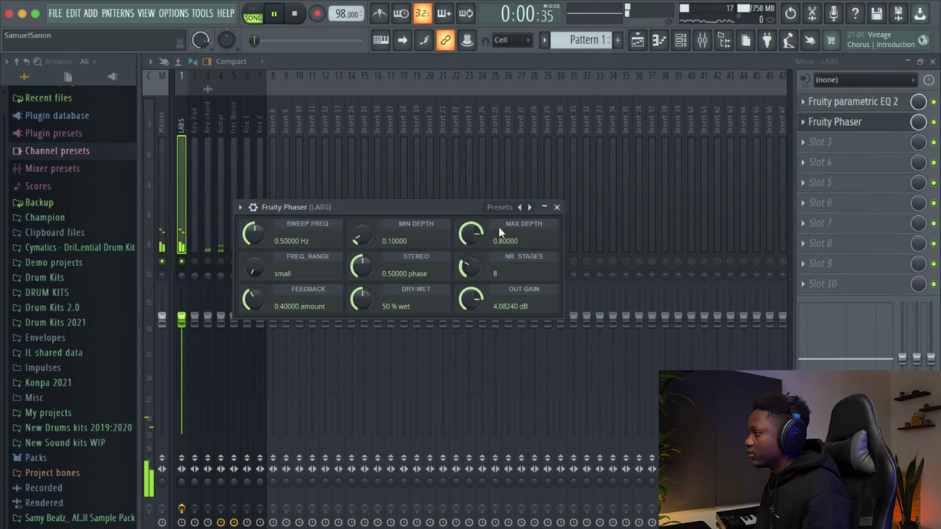
{"action": "left_click_drag", "start_coordinate": [918, 121], "coordinate": [918, 138]}
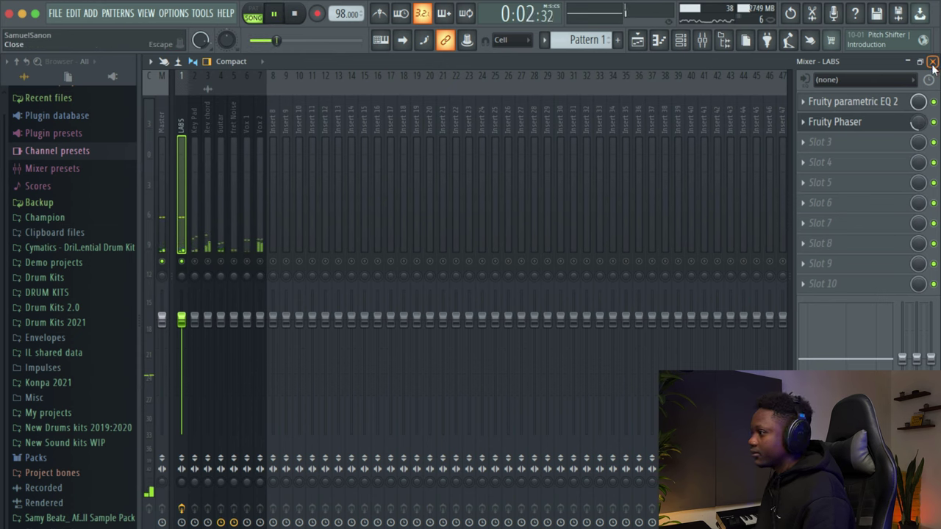
{"action": "key", "text": "space"}
Lower Key Pad slightly and Rev chord to -4.1dB, and load Fruity Convolver on Rev chord.
{"action": "left_click", "coordinate": [197, 262]}
{"action": "key", "text": "space"}
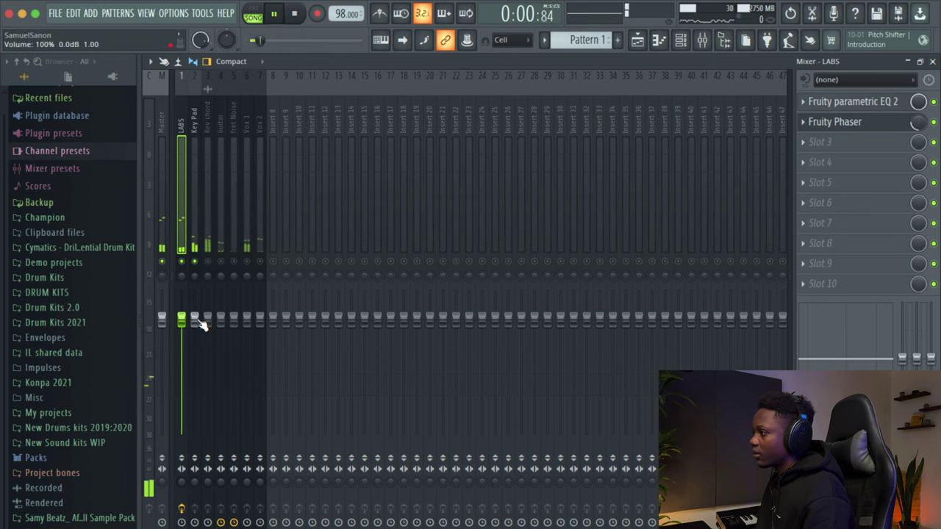
{"action": "left_click_drag", "start_coordinate": [195, 319], "coordinate": [195, 325]}
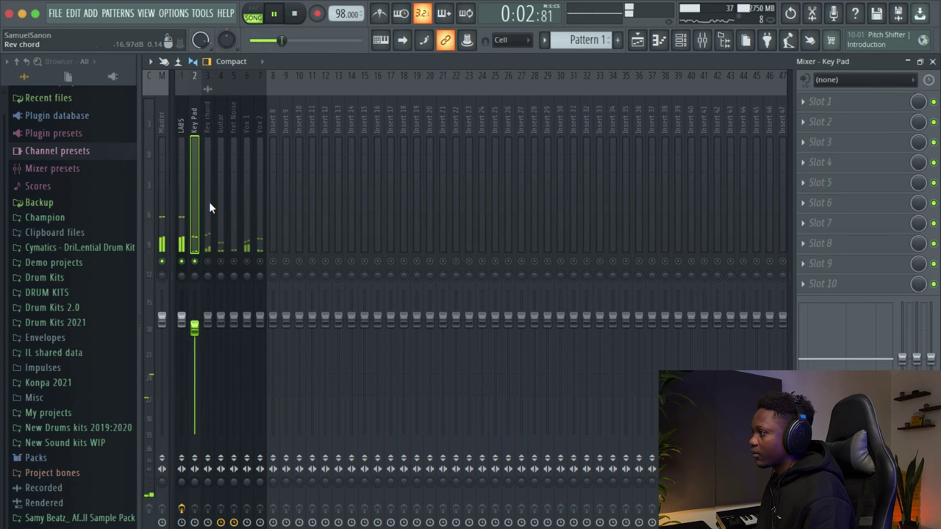
{"action": "key", "text": "space"}
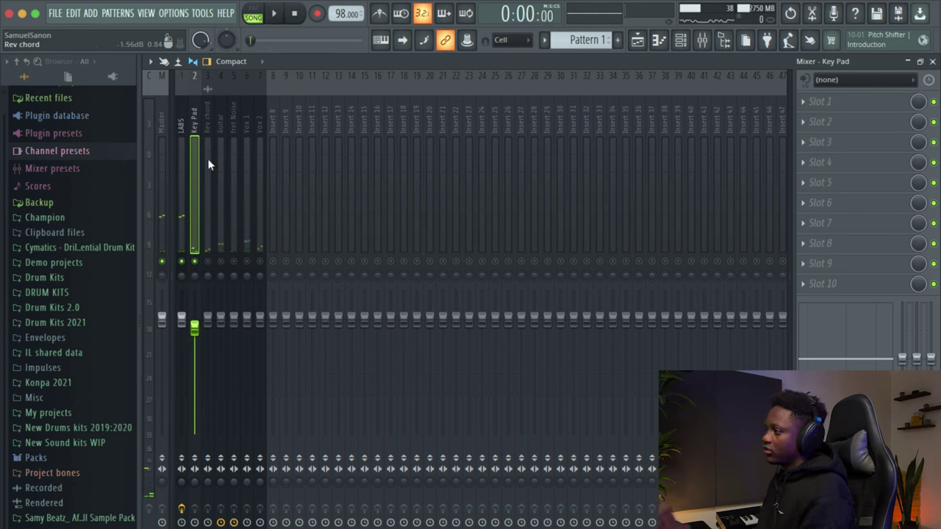
{"action": "left_click", "coordinate": [205, 201]}
{"action": "left_click_drag", "start_coordinate": [207, 319], "coordinate": [207, 338]}
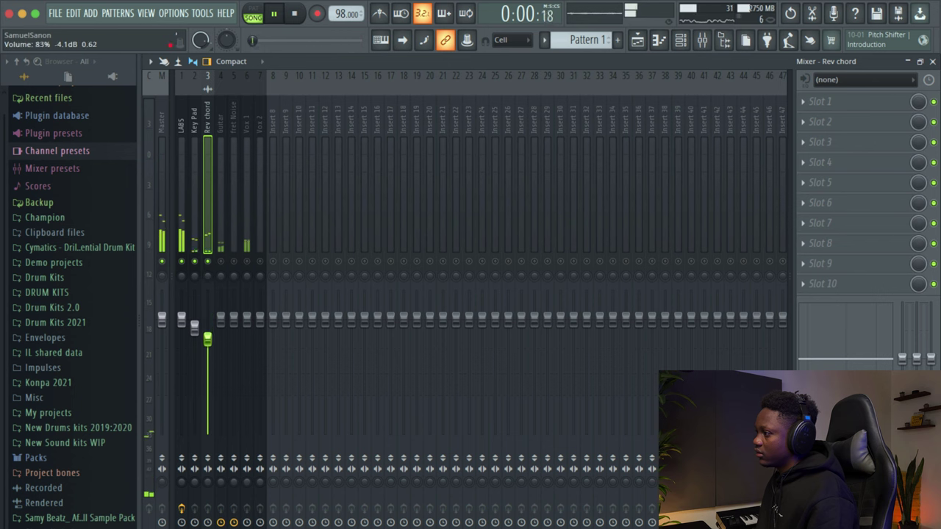
{"action": "key", "text": "space"}
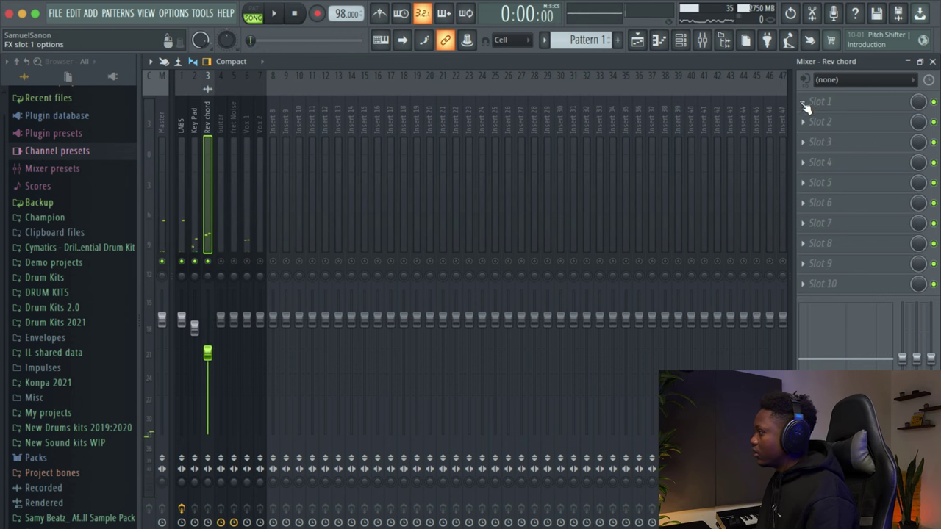
{"action": "left_click", "coordinate": [807, 106]}
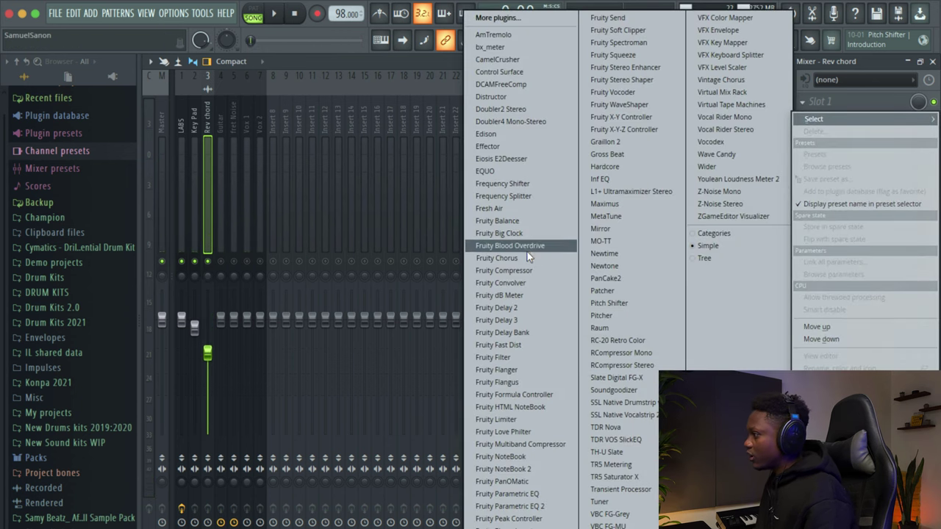
{"action": "left_click", "coordinate": [526, 282]}
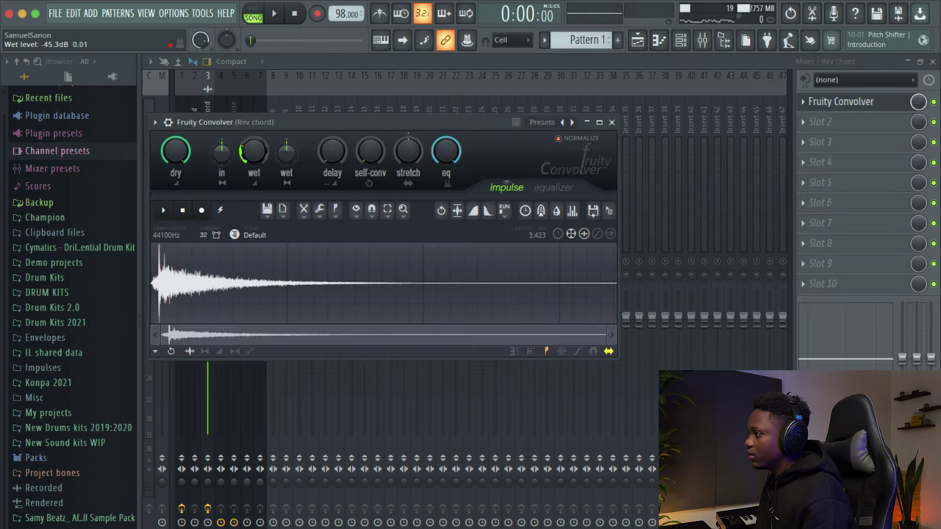
{"action": "left_click", "coordinate": [611, 122]}
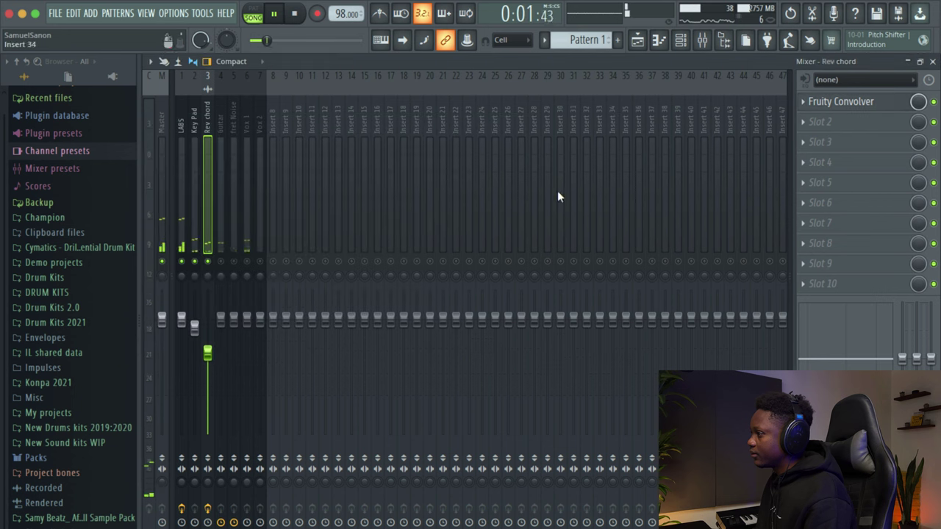
Lower the Guitar, fret Noise (-6.4dB), Vox 1 and Vox 2 (-5.6dB) faders.
{"action": "left_click_drag", "start_coordinate": [207, 353], "coordinate": [221, 336]}
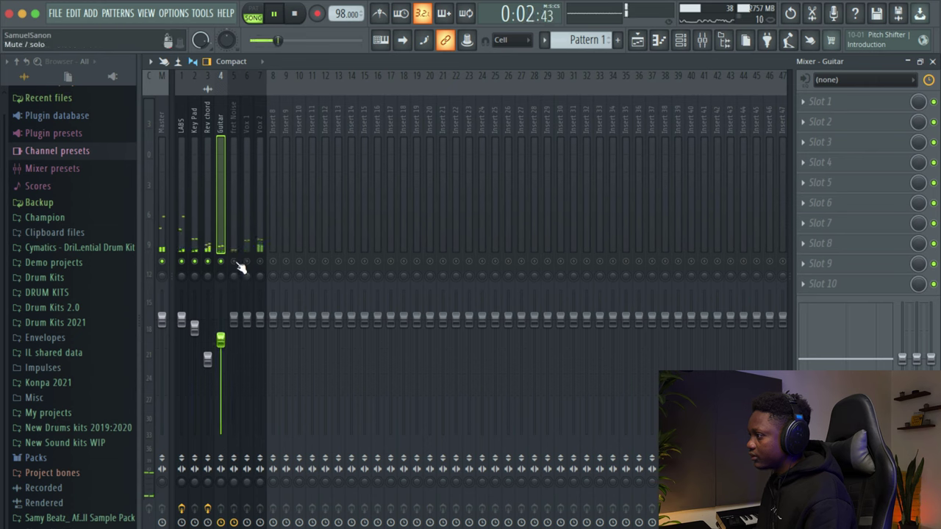
{"action": "left_click_drag", "start_coordinate": [234, 319], "coordinate": [234, 350]}
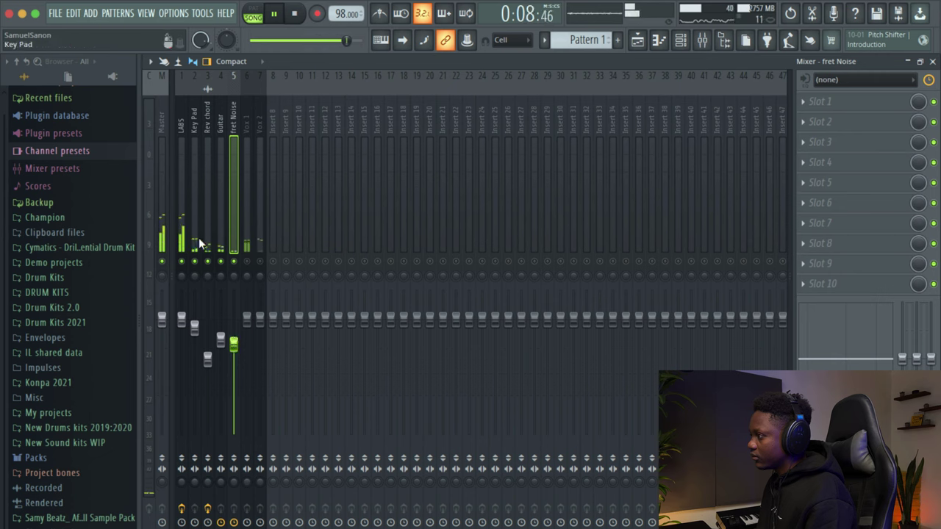
{"action": "left_click_drag", "start_coordinate": [247, 318], "coordinate": [247, 327]}
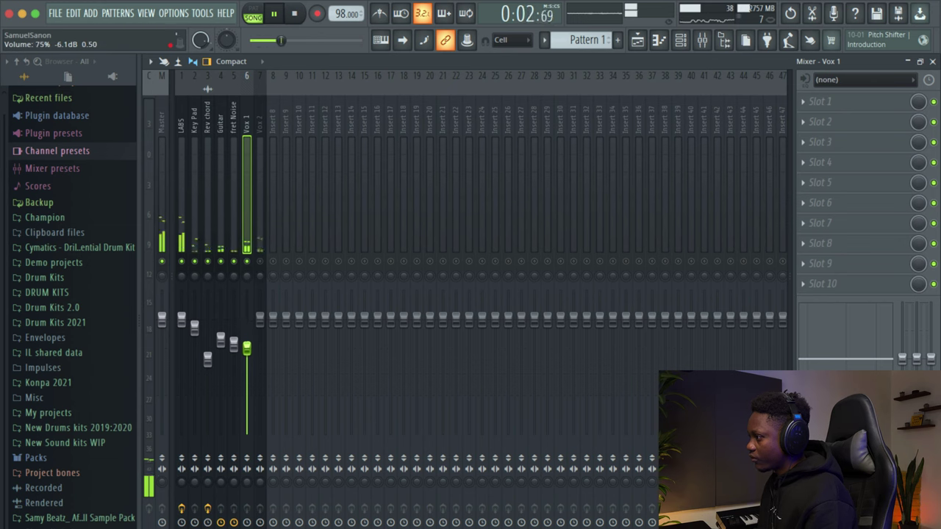
{"action": "left_click_drag", "start_coordinate": [259, 317], "coordinate": [259, 346]}
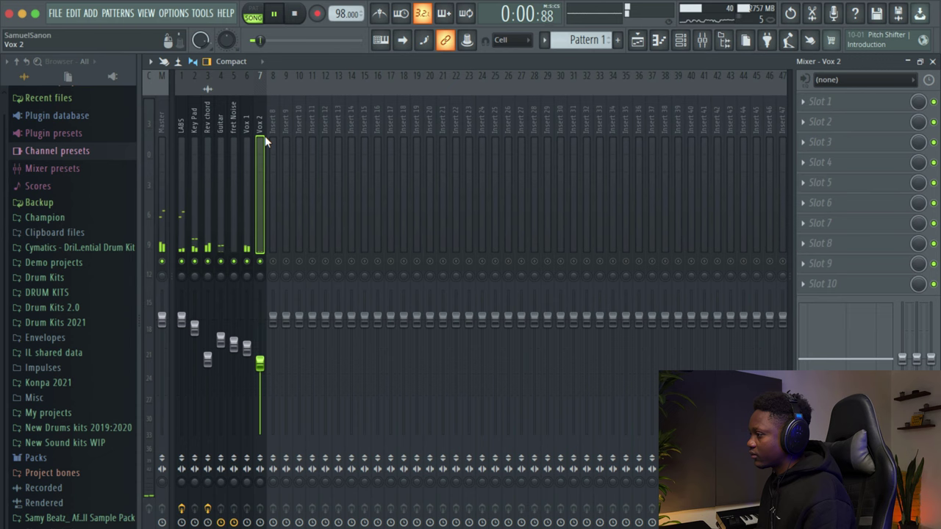
{"action": "key", "text": "space"}
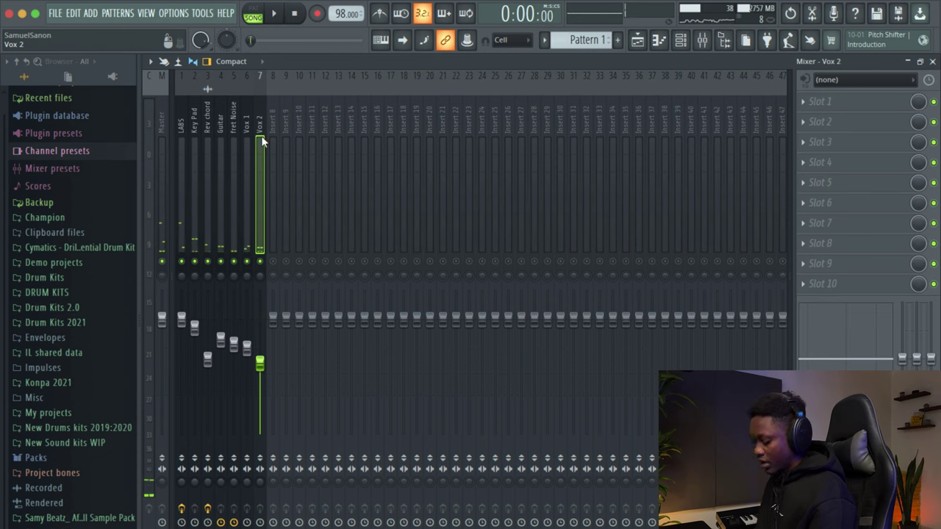
Route the LABS through Vox 2 tracks only to insert 8, the All Melodies bus.
{"action": "left_click_drag", "start_coordinate": [259, 140], "coordinate": [156, 144]}
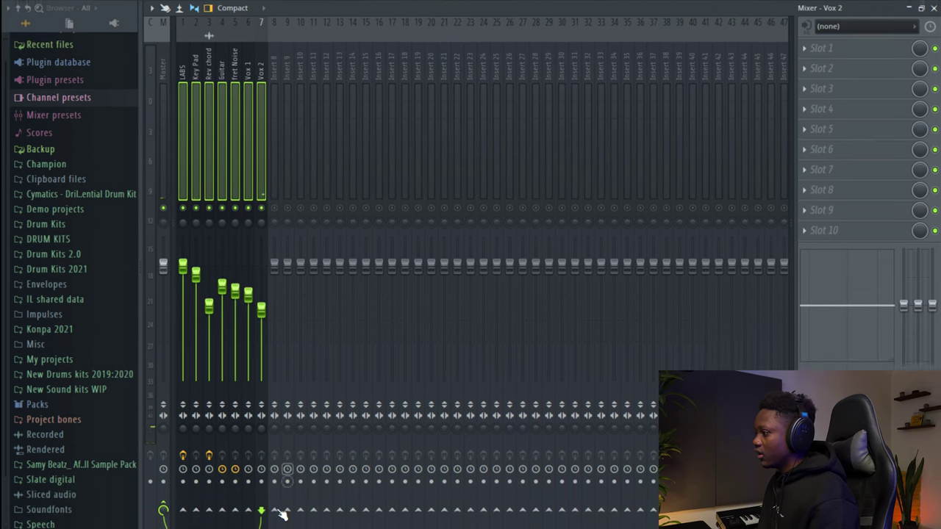
{"action": "right_click", "coordinate": [278, 507]}
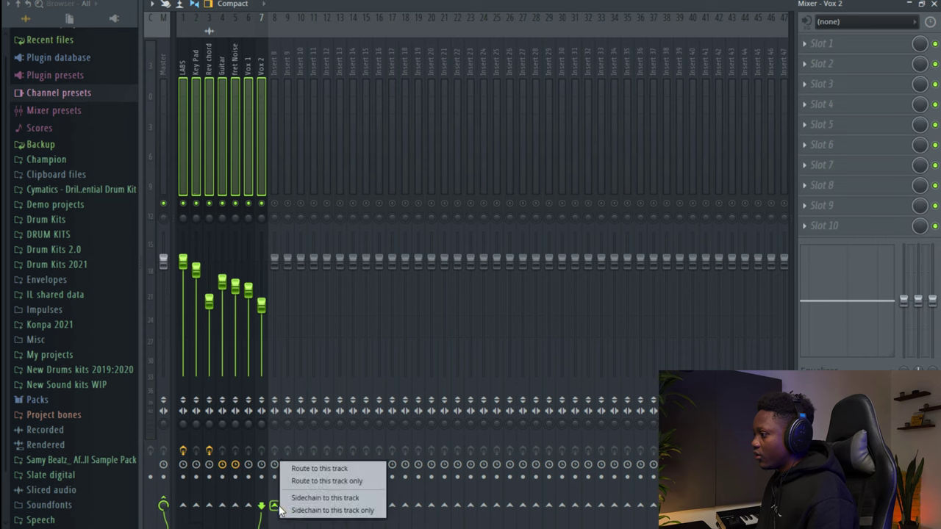
{"action": "left_click", "coordinate": [343, 480]}
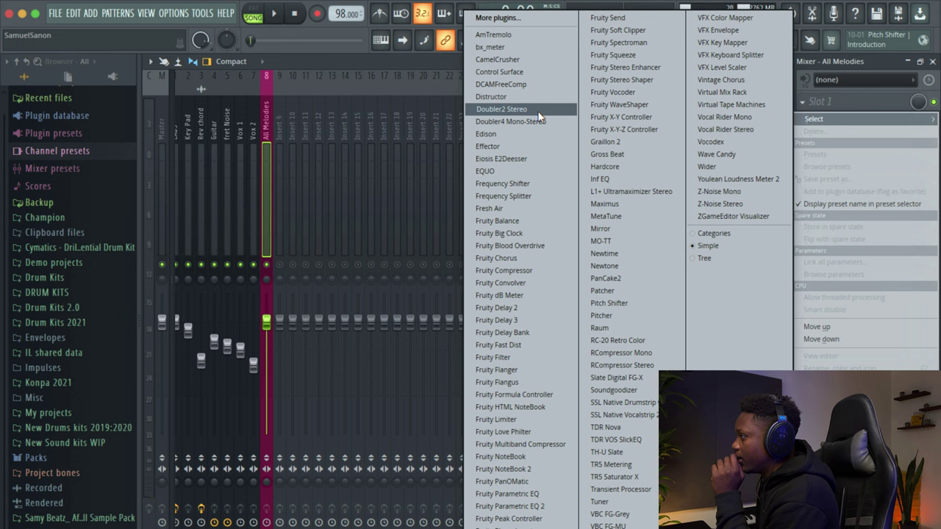
Load CamelCrusher on the All Melodies bus with the British Clean patch.
{"action": "left_click", "coordinate": [500, 61]}
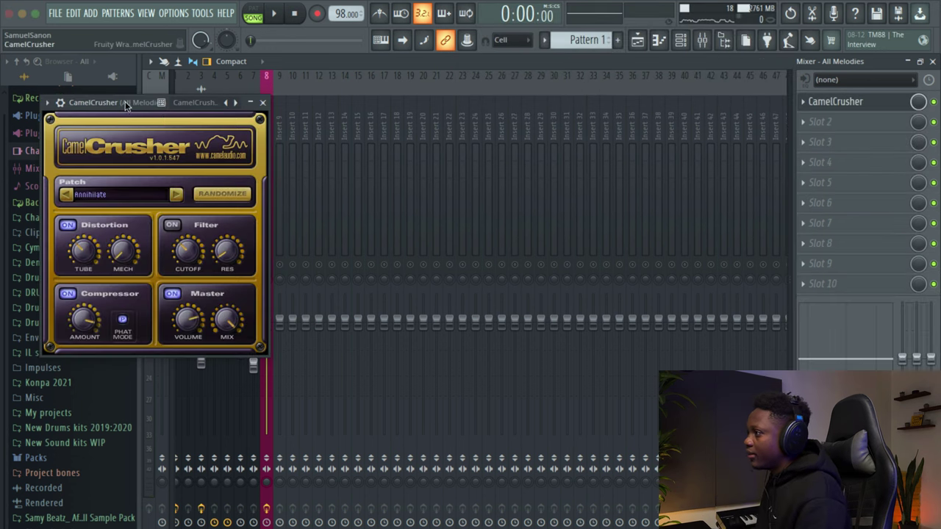
{"action": "left_click_drag", "start_coordinate": [125, 102], "coordinate": [391, 127]}
{"action": "left_click", "coordinate": [372, 215]}
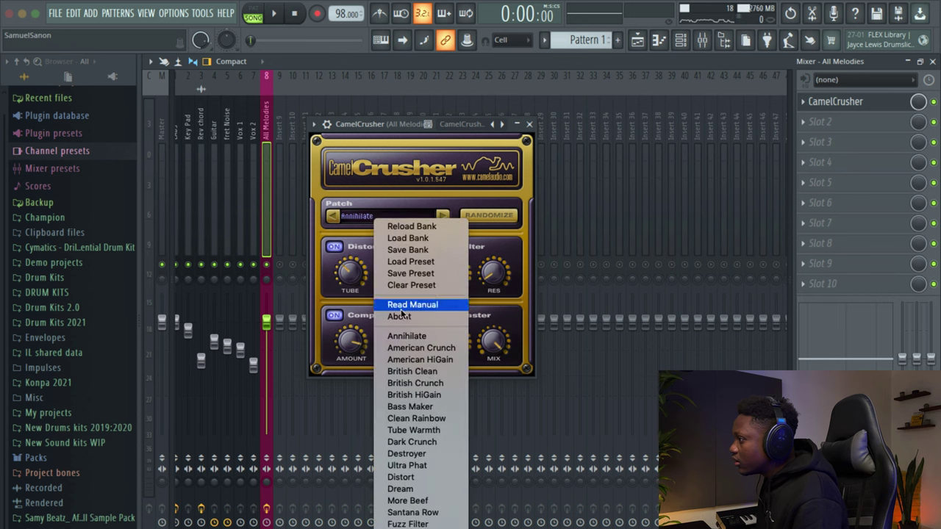
{"action": "left_click", "coordinate": [434, 374]}
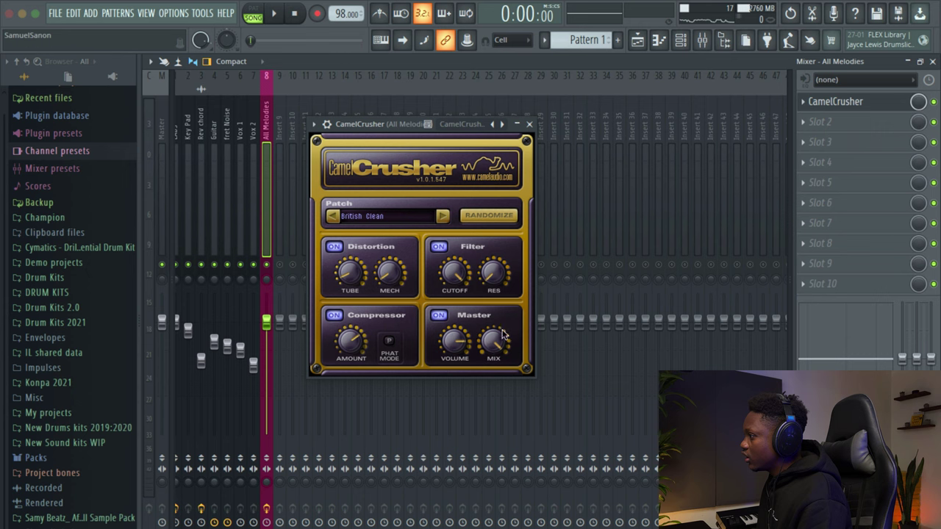
{"action": "key", "text": "space"}
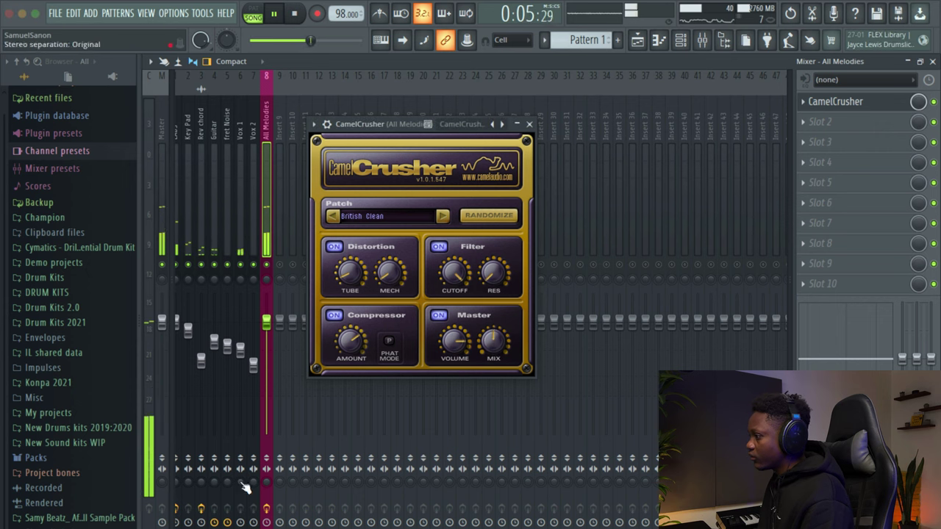
{"action": "left_click_drag", "start_coordinate": [266, 321], "coordinate": [266, 343]}
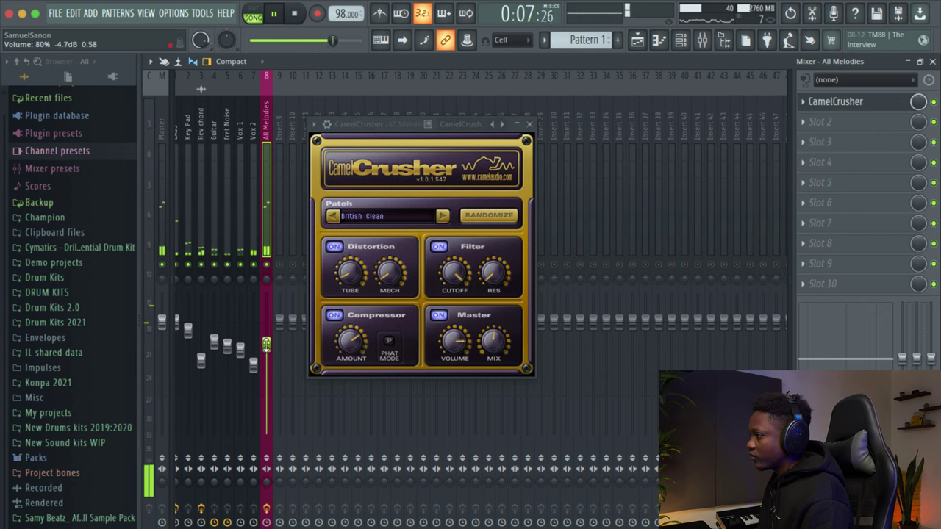
{"action": "left_click", "coordinate": [528, 124]}
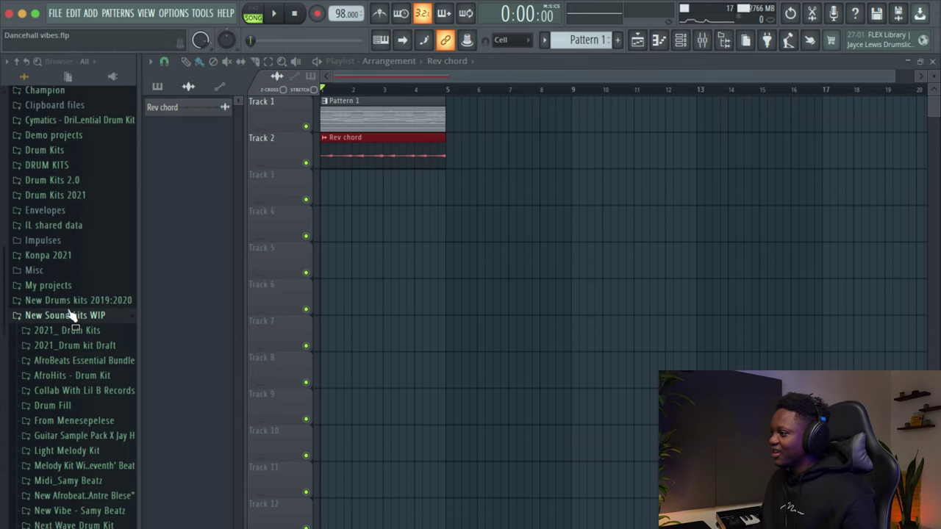
Browse to AfroBeats Essential Bundle > Afroswing Drum kit > Drum Loops.
{"action": "scroll", "coordinate": [72, 315], "scroll_direction": "down", "scroll_amount": 1}
{"action": "left_click", "coordinate": [84, 348]}
{"action": "scroll", "coordinate": [72, 331], "scroll_direction": "down", "scroll_amount": 5}
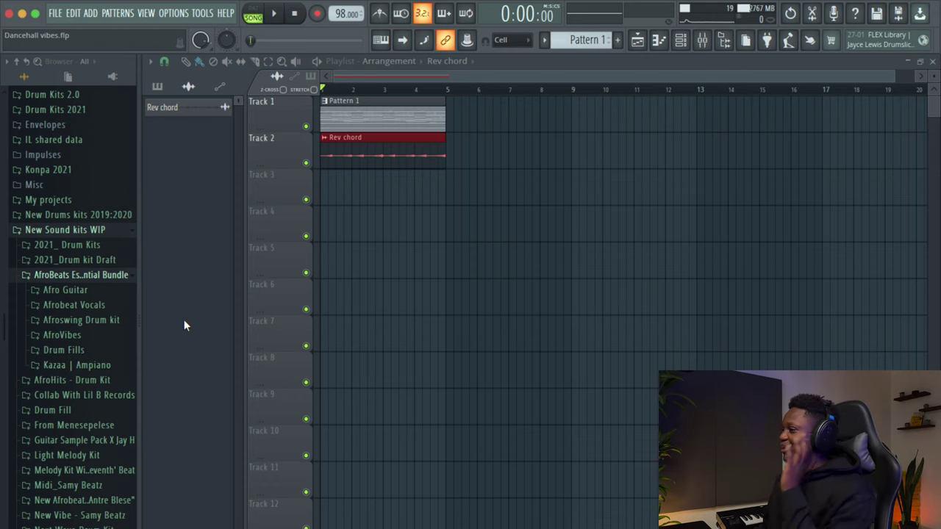
{"action": "left_click", "coordinate": [96, 320]}
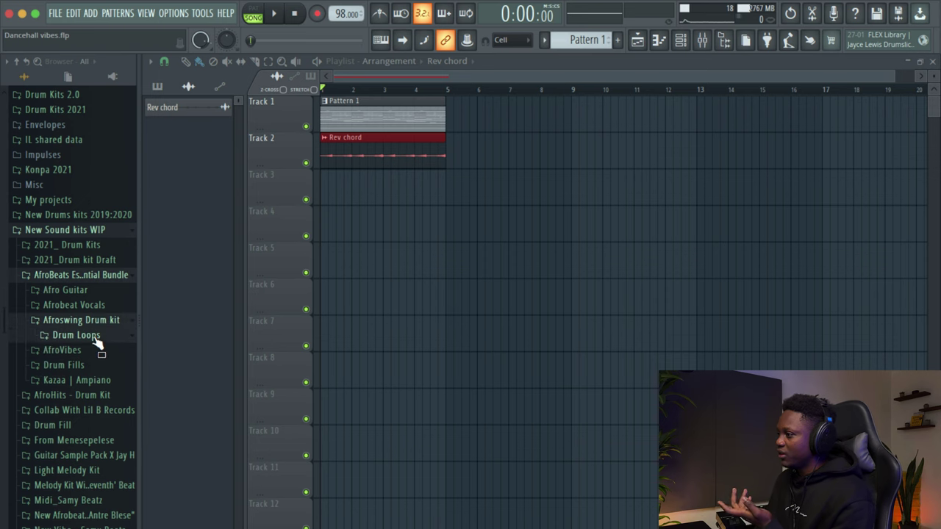
{"action": "left_click", "coordinate": [84, 336]}
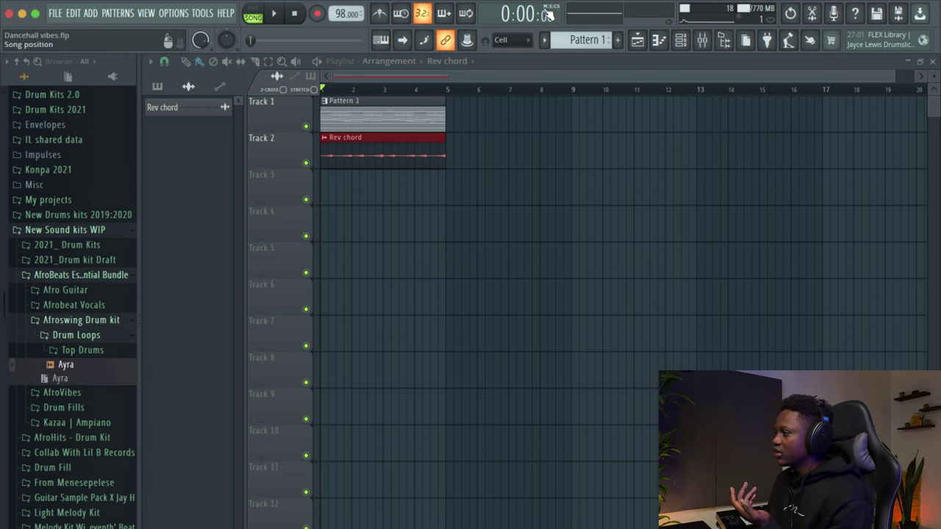
Place the Ayra drum loop at the start of Track 3, audition it and check its channel settings.
{"action": "left_click", "coordinate": [703, 40]}
{"action": "key", "text": "F9"}
{"action": "left_click_drag", "start_coordinate": [64, 365], "coordinate": [405, 186]}
{"action": "key", "text": "space"}
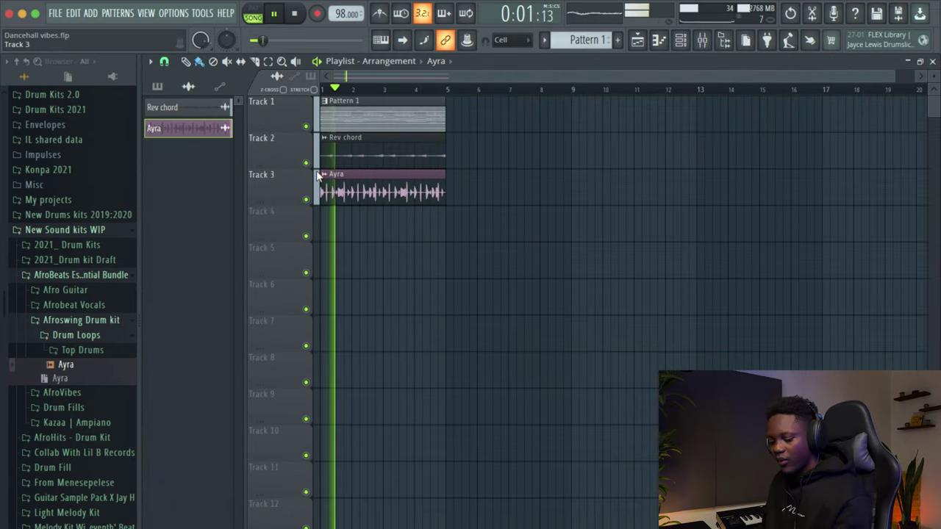
{"action": "double_click", "coordinate": [349, 185]}
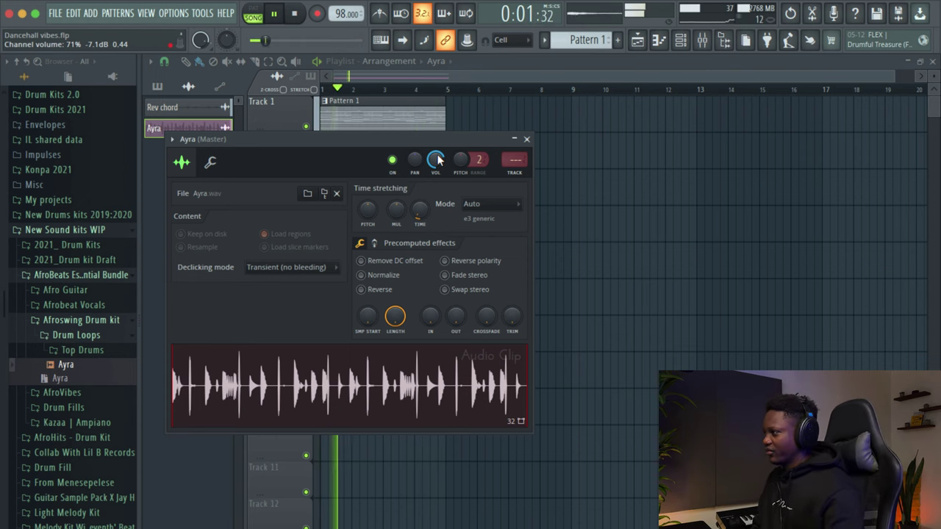
{"action": "key", "text": "space"}
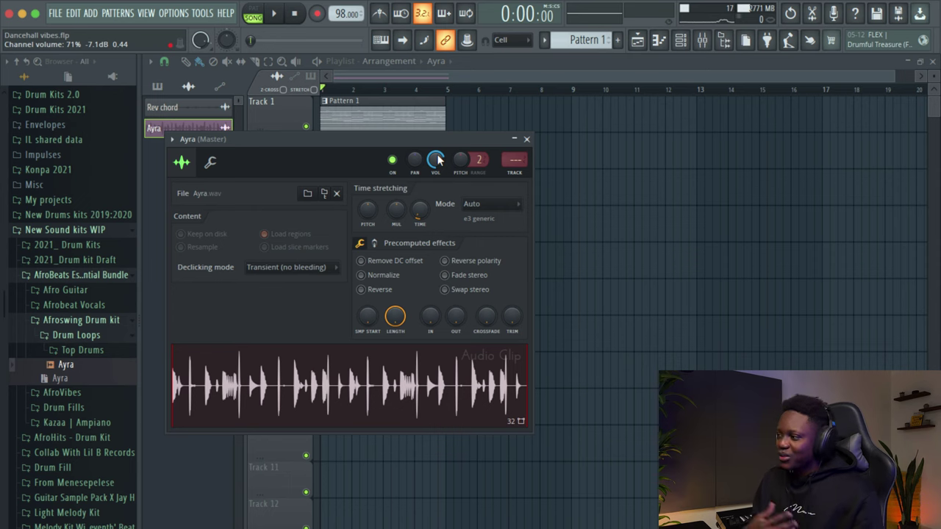
{"action": "left_click", "coordinate": [527, 139]}
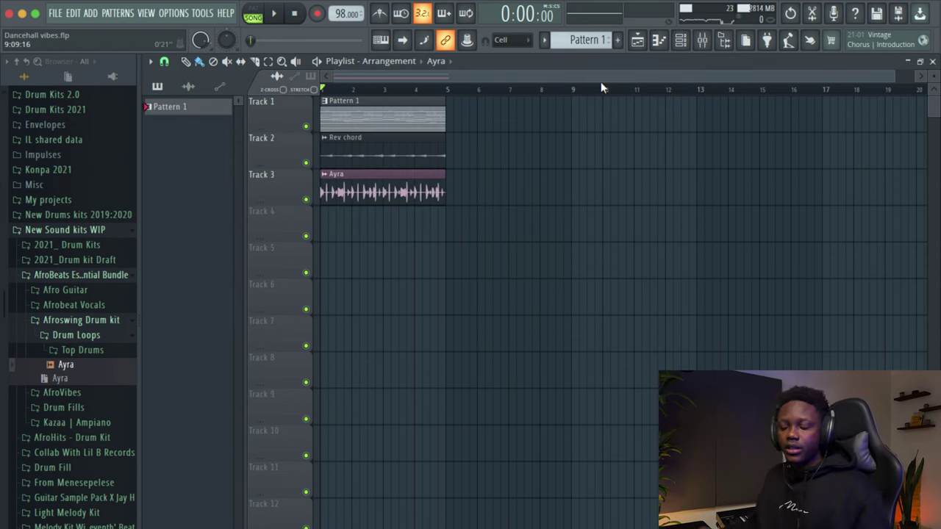
Create Pattern 2 and paint it on Track 4 near bar 4.
{"action": "key", "text": "F4"}
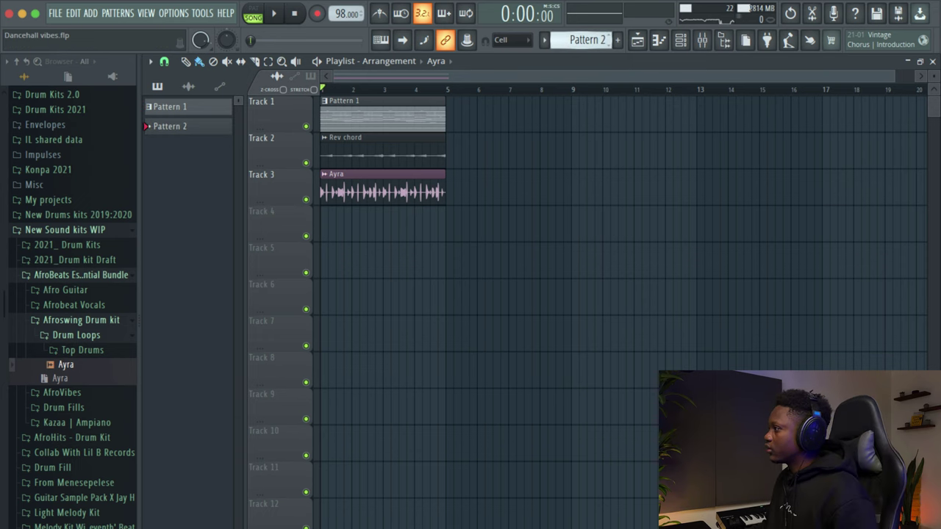
{"action": "left_click", "coordinate": [455, 218]}
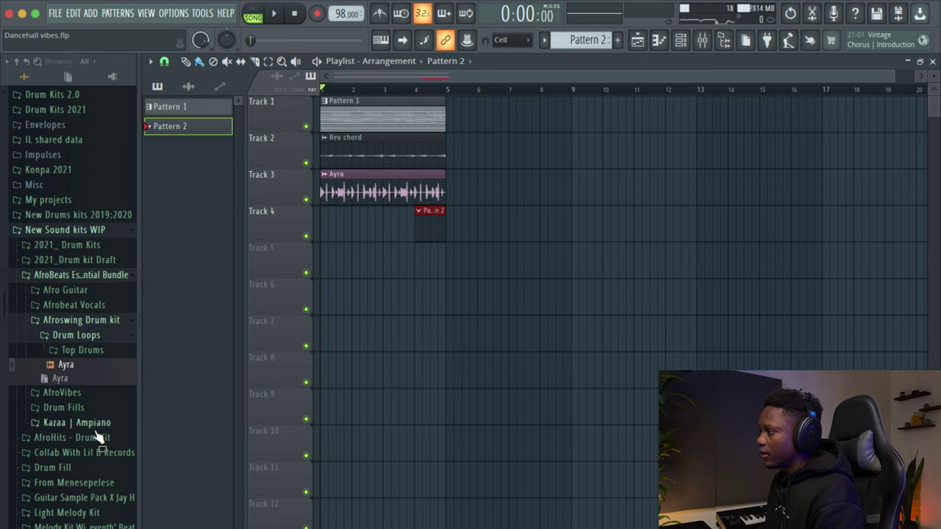
{"action": "scroll", "coordinate": [88, 395], "scroll_direction": "down", "scroll_amount": 3}
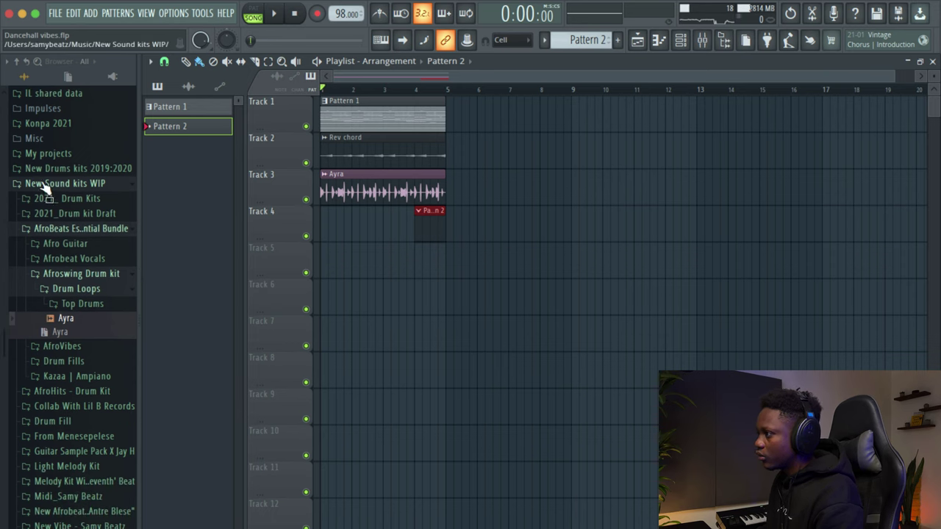
{"action": "left_click", "coordinate": [45, 189]}
{"action": "left_click", "coordinate": [53, 395]}
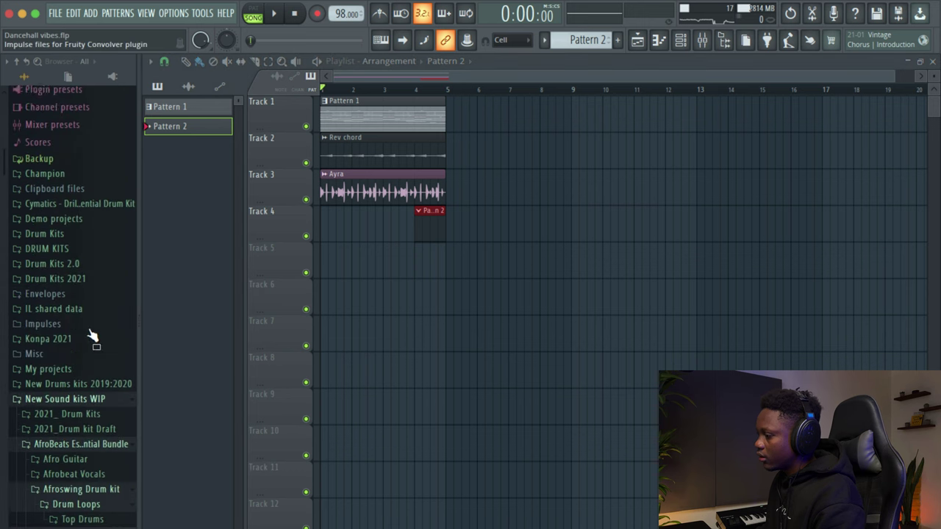
From AfroHits - Drum Kit > Conga, add the Conga - YoYoYo sample as a new channel.
{"action": "scroll", "coordinate": [92, 336], "scroll_direction": "down", "scroll_amount": 5}
{"action": "scroll", "coordinate": [92, 335], "scroll_direction": "down", "scroll_amount": 5}
{"action": "left_click", "coordinate": [54, 248]}
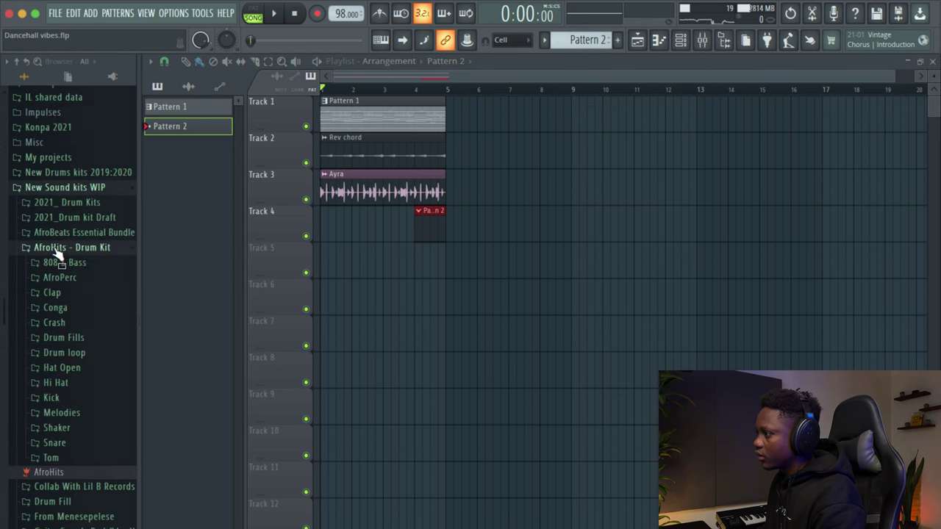
{"action": "left_click", "coordinate": [59, 309]}
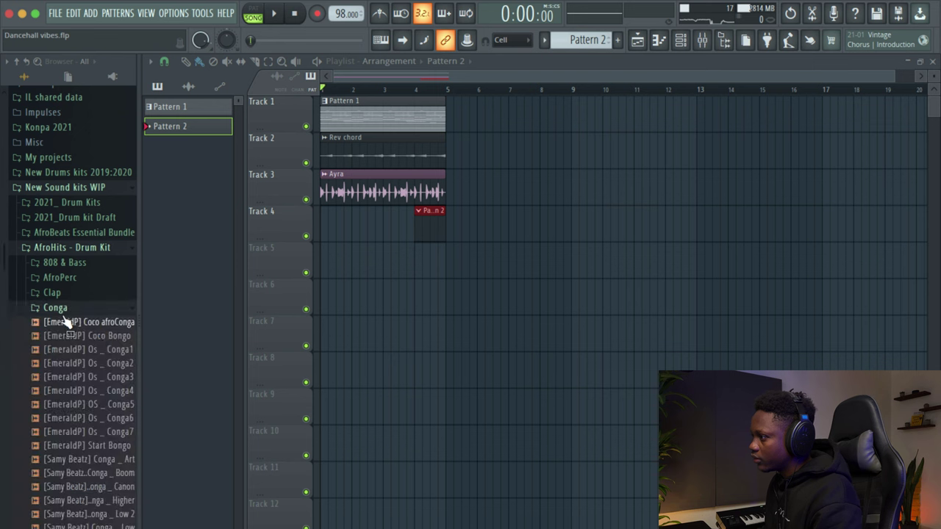
{"action": "left_click", "coordinate": [114, 338]}
{"action": "left_click", "coordinate": [685, 39]}
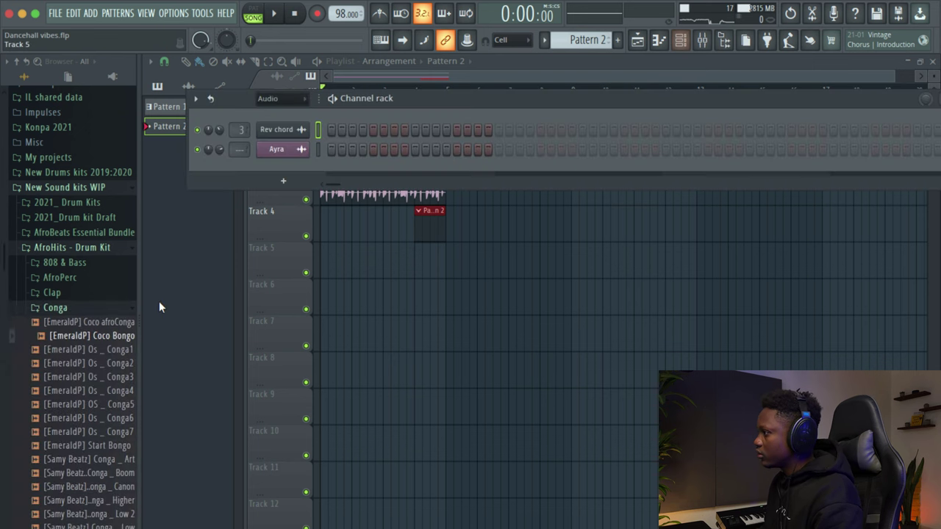
{"action": "left_click", "coordinate": [281, 98]}
{"action": "left_click", "coordinate": [278, 111]}
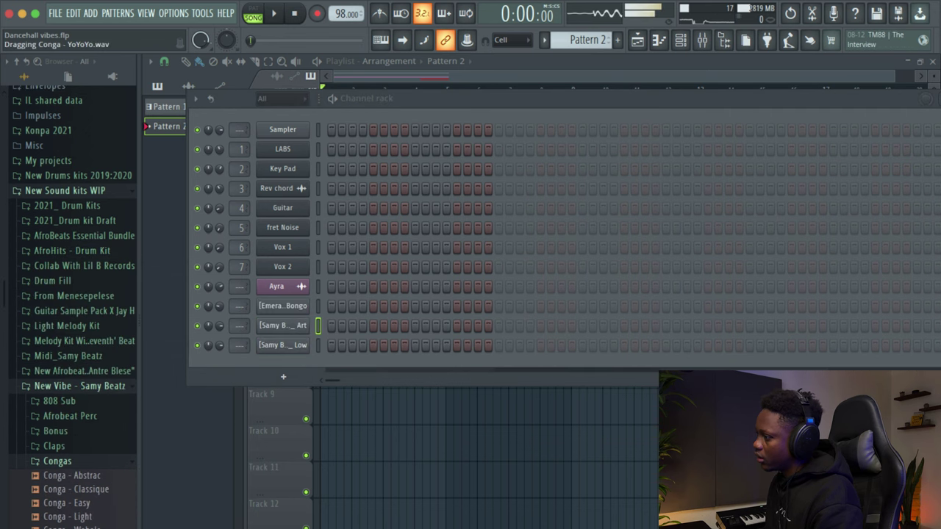
{"action": "left_click_drag", "start_coordinate": [287, 393], "coordinate": [294, 360]}
Audition the new conga channel with playback starting near bar 4.
{"action": "key", "text": "space"}
{"action": "key", "text": "F6"}
{"action": "key", "text": "space"}
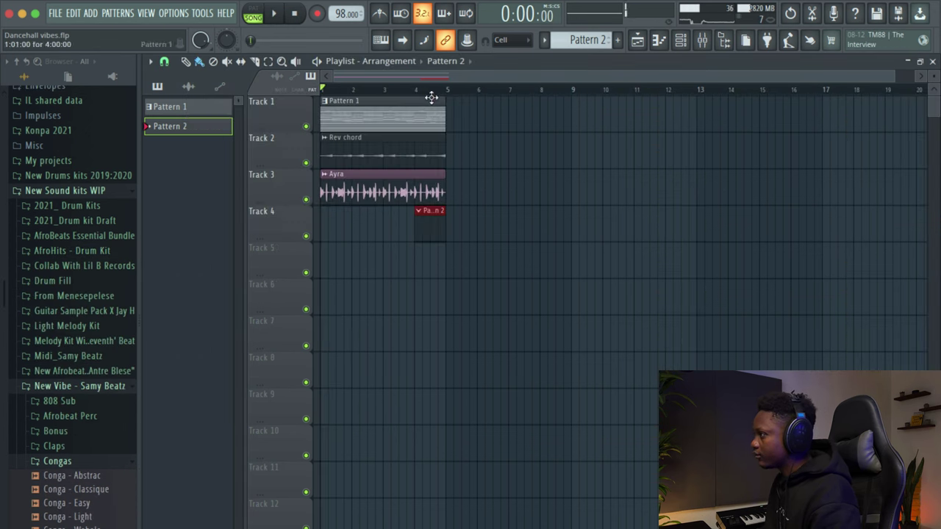
{"action": "left_click", "coordinate": [408, 89]}
{"action": "key", "text": "space"}
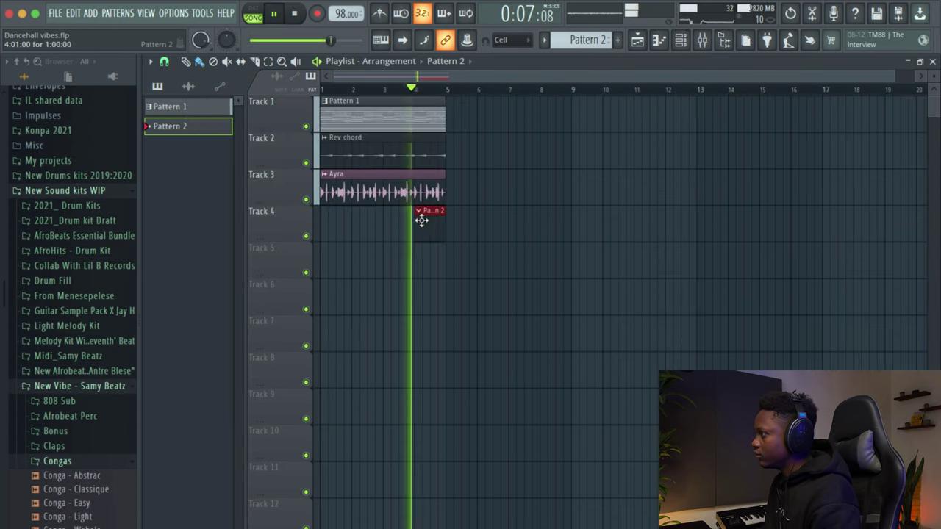
{"action": "left_click", "coordinate": [679, 41]}
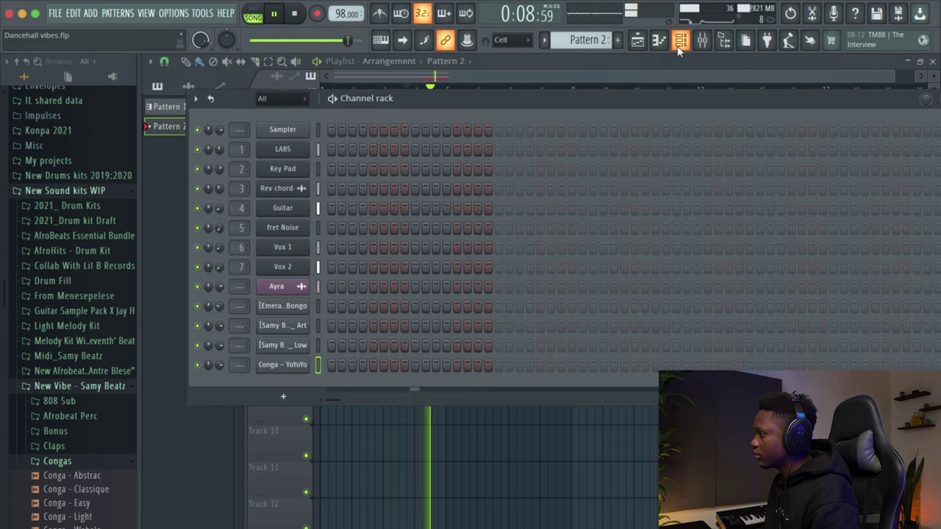
Enter one hit each on the Coco Bongo and three conga channels, then play the fill.
{"action": "left_click", "coordinate": [383, 306]}
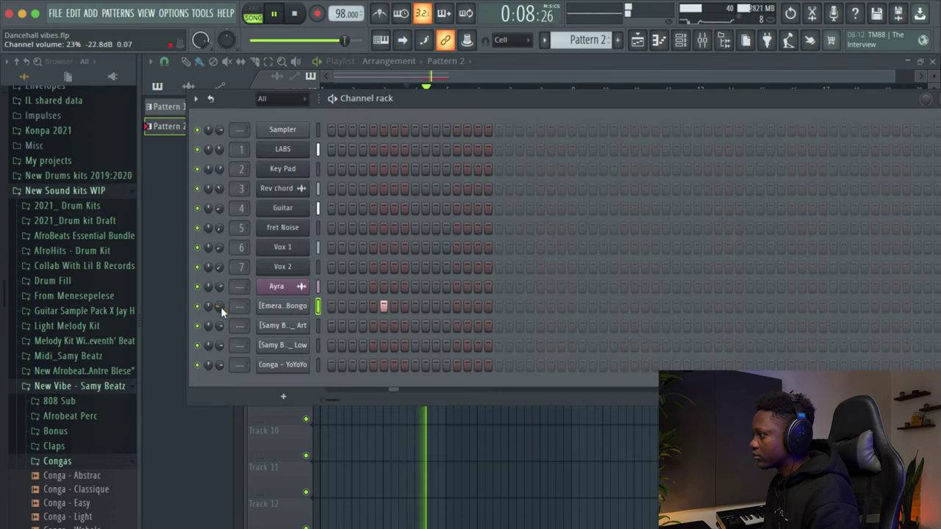
{"action": "left_click", "coordinate": [436, 325]}
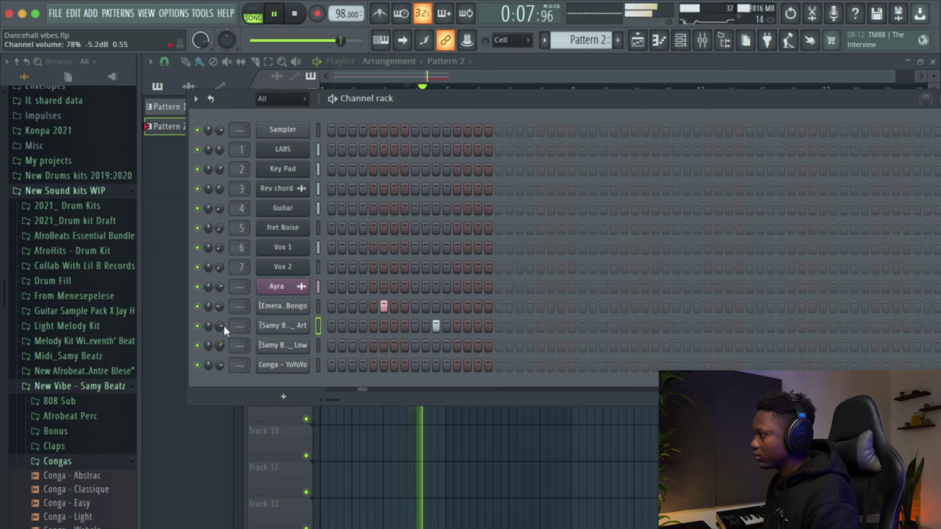
{"action": "left_click", "coordinate": [467, 344]}
{"action": "left_click", "coordinate": [478, 365]}
{"action": "key", "text": "space"}
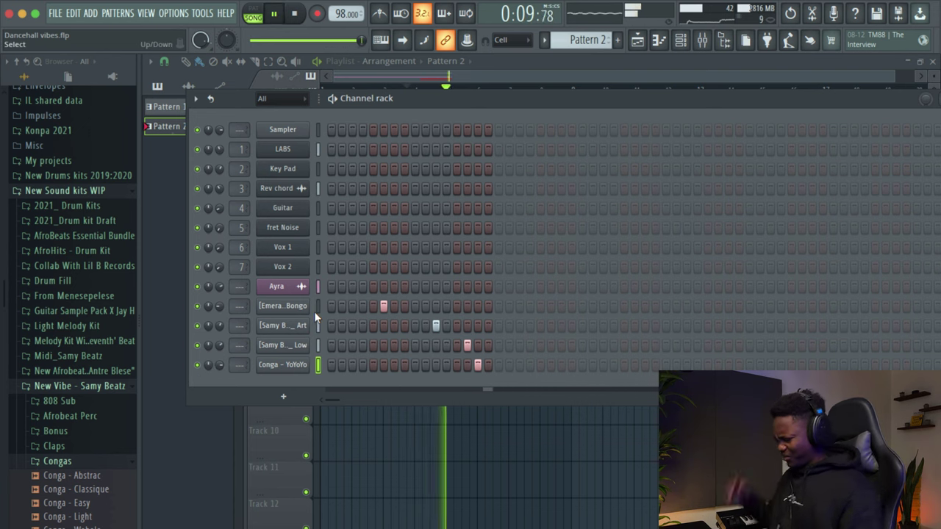
{"action": "key", "text": "space"}
Place the [EmeraldP] Crash4 sample at the start of Track 5 and audition it.
{"action": "key", "text": "F6"}
{"action": "scroll", "coordinate": [72, 221], "scroll_direction": "down", "scroll_amount": 2}
{"action": "left_click", "coordinate": [72, 184]}
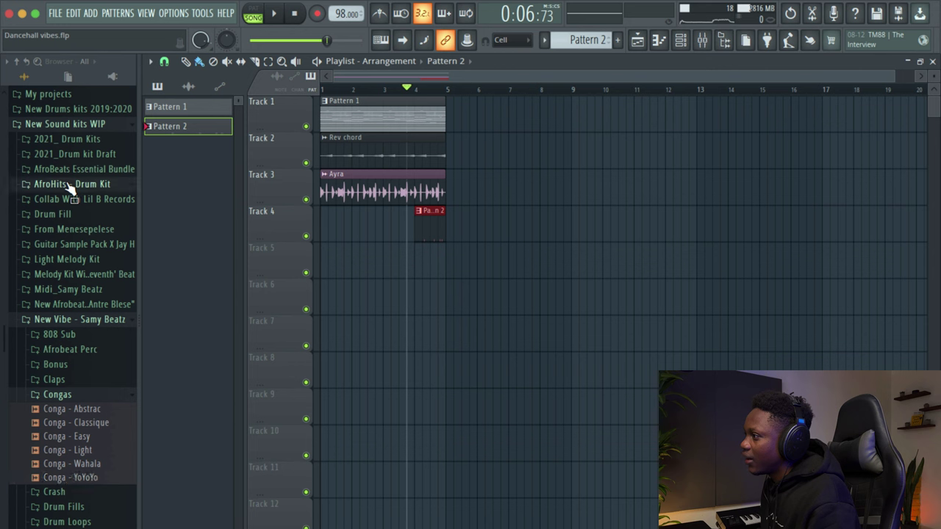
{"action": "left_click", "coordinate": [63, 274]}
{"action": "left_click", "coordinate": [54, 259]}
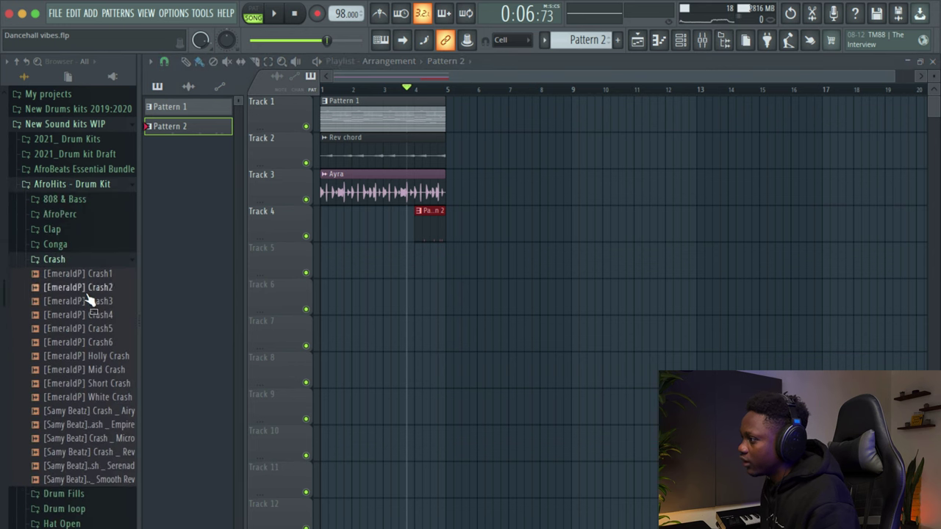
{"action": "left_click_drag", "start_coordinate": [186, 314], "coordinate": [329, 266]}
{"action": "key", "text": "space"}
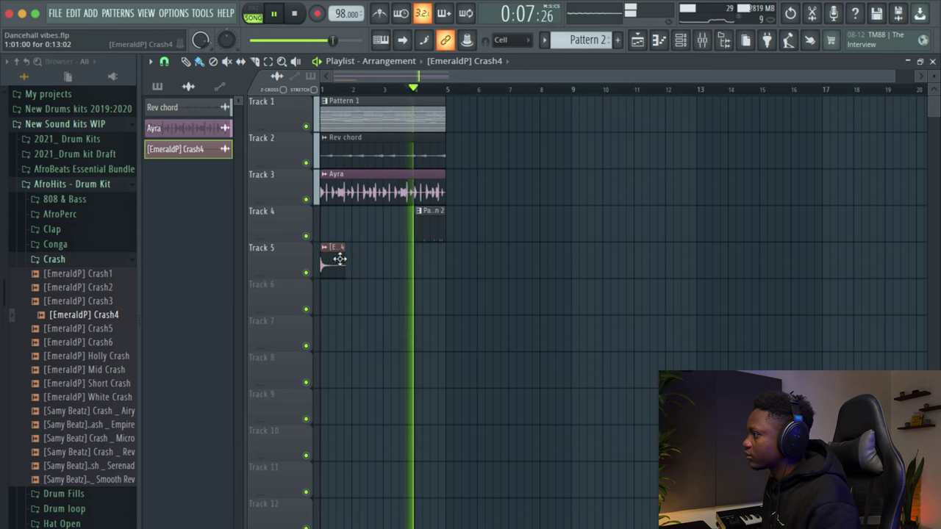
{"action": "double_click", "coordinate": [335, 258]}
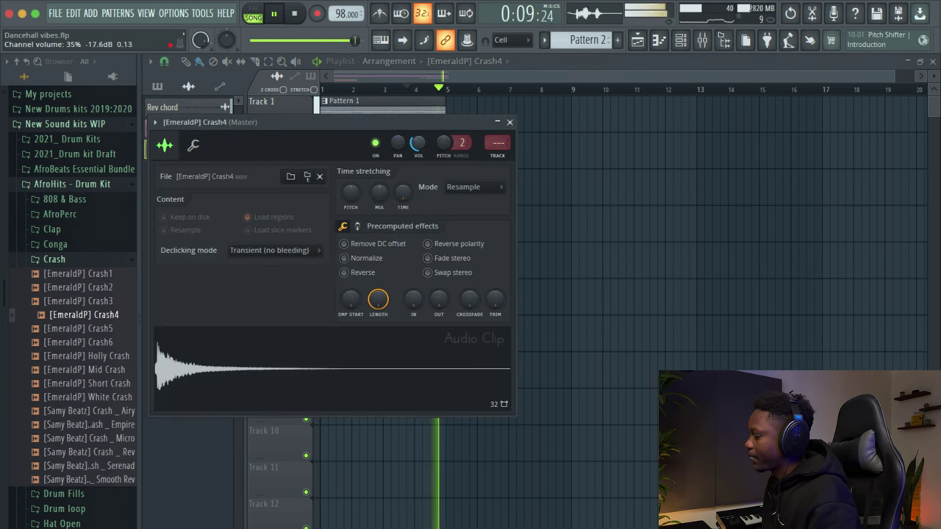
{"action": "key", "text": "space"}
{"action": "left_click", "coordinate": [510, 122]}
Place the Smooth Rev crash from the Crash folder onto Track 6.
{"action": "left_click", "coordinate": [72, 261]}
{"action": "left_click", "coordinate": [56, 244]}
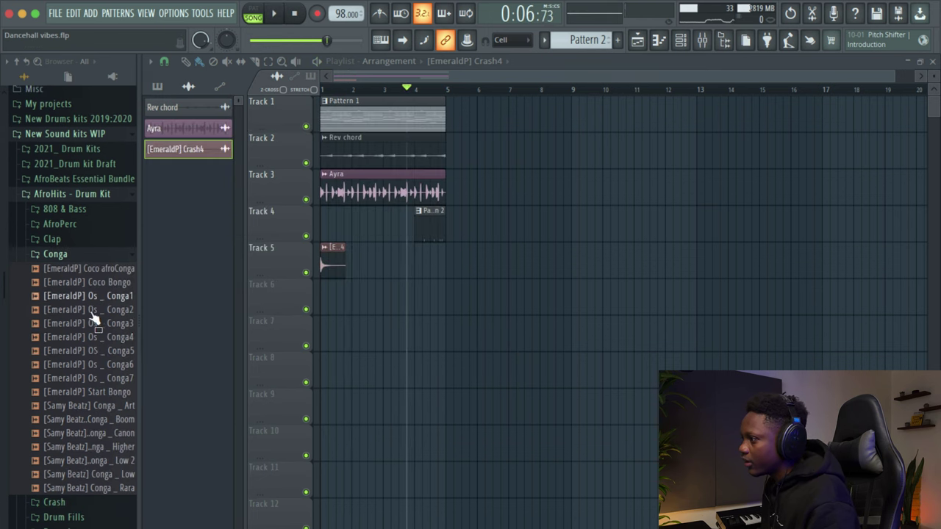
{"action": "scroll", "coordinate": [97, 401], "scroll_direction": "down", "scroll_amount": 3}
{"action": "left_click", "coordinate": [81, 409]}
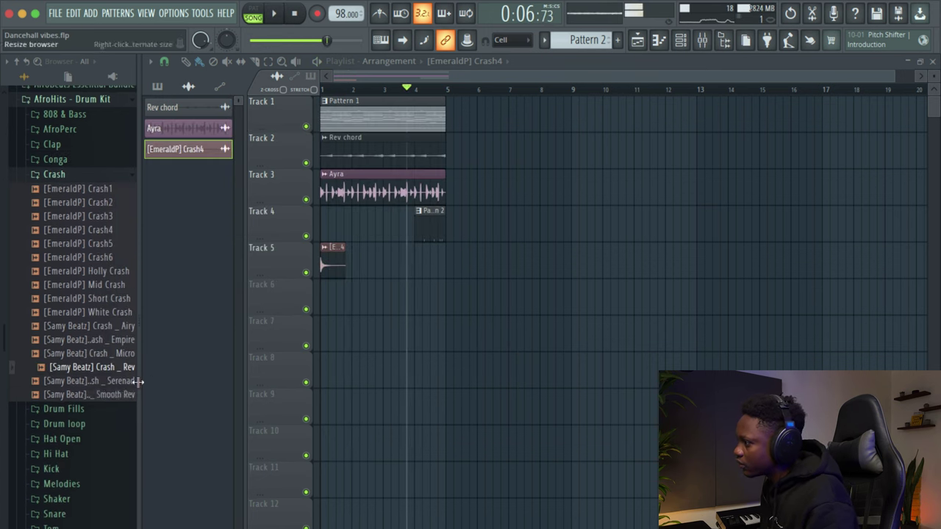
{"action": "left_click_drag", "start_coordinate": [95, 394], "coordinate": [372, 305]}
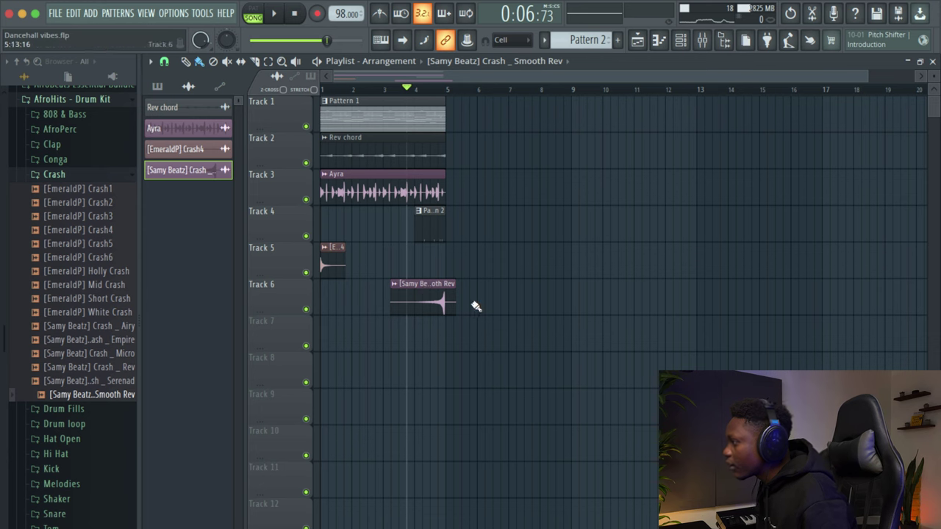
{"action": "left_click_drag", "start_coordinate": [867, 78], "coordinate": [504, 78]}
{"action": "left_click_drag", "start_coordinate": [511, 311], "coordinate": [521, 309]}
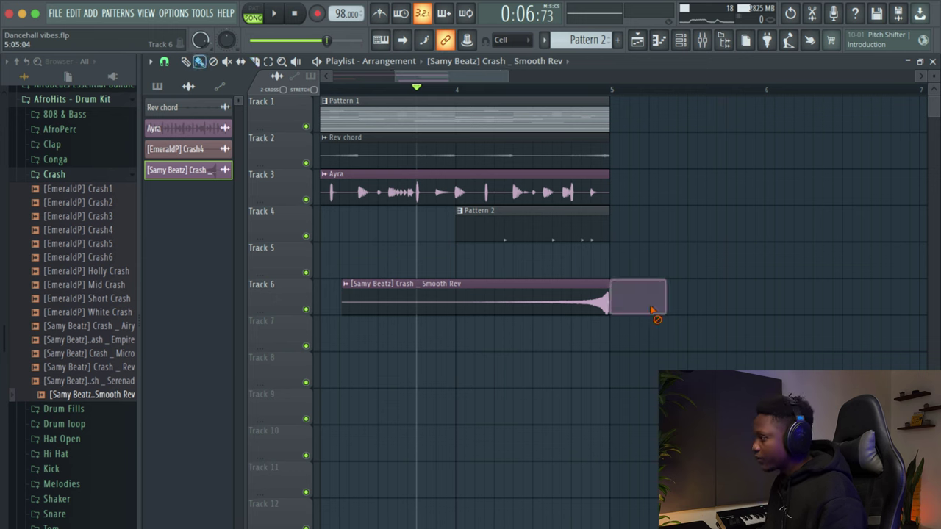
Delete the extra crash clip after bar 5 and lower the Smooth Rev volume to 14%.
{"action": "right_click", "coordinate": [651, 313]}
{"action": "double_click", "coordinate": [523, 296]}
{"action": "key", "text": "space"}
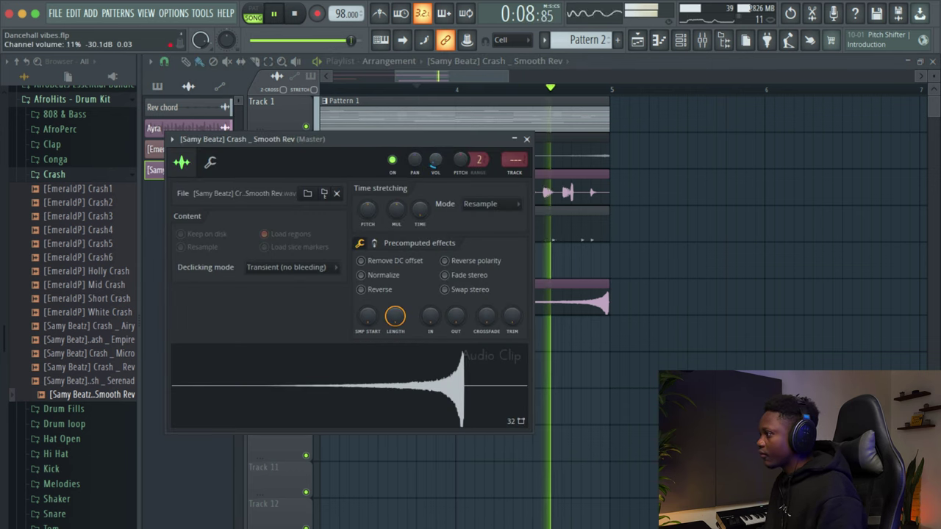
{"action": "left_click_drag", "start_coordinate": [435, 160], "coordinate": [435, 163]}
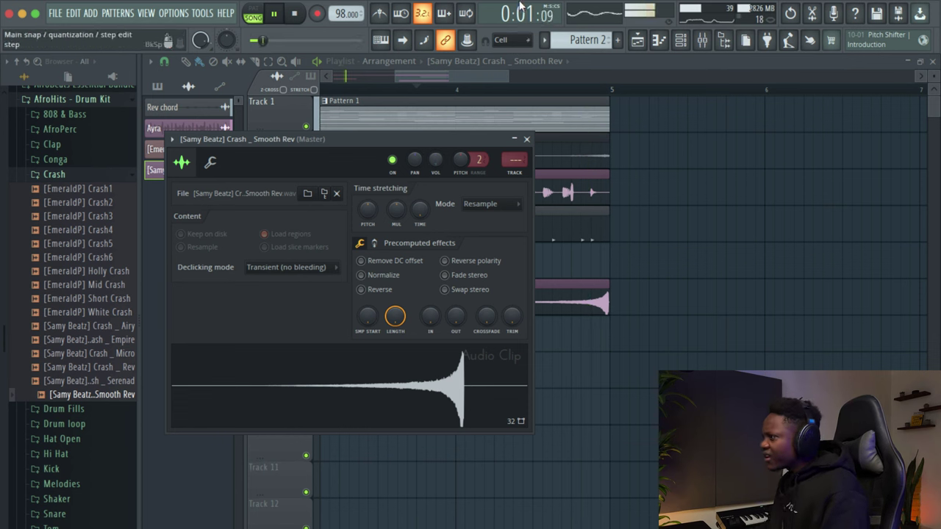
{"action": "left_click", "coordinate": [398, 75]}
{"action": "left_click_drag", "start_coordinate": [508, 75], "coordinate": [694, 76]}
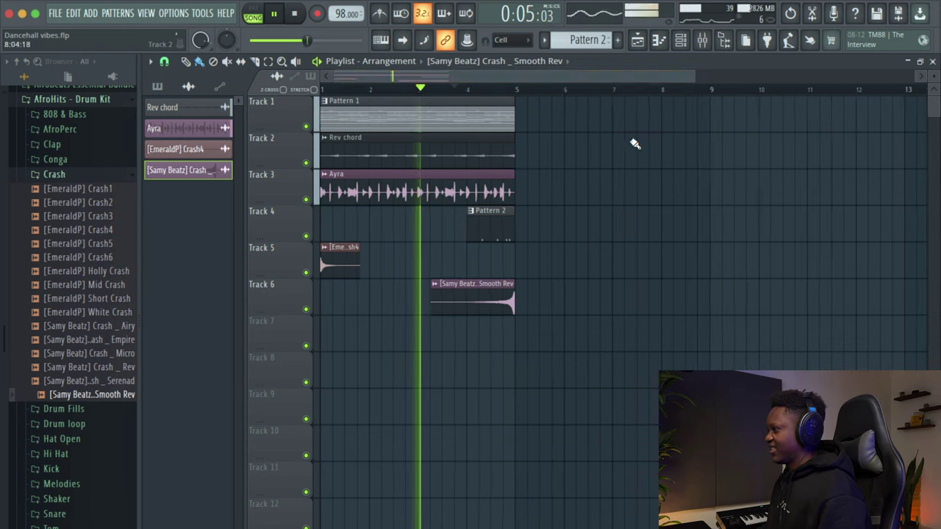
{"action": "left_click", "coordinate": [681, 41]}
{"action": "left_click", "coordinate": [278, 98]}
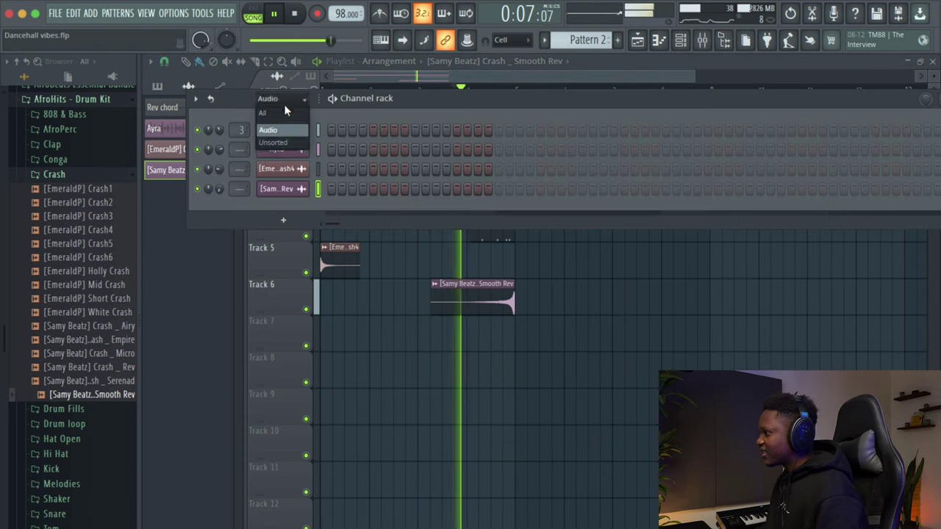
Show all channels in the rack and switch to Pattern 1.
{"action": "left_click", "coordinate": [284, 113]}
{"action": "key", "text": "space"}
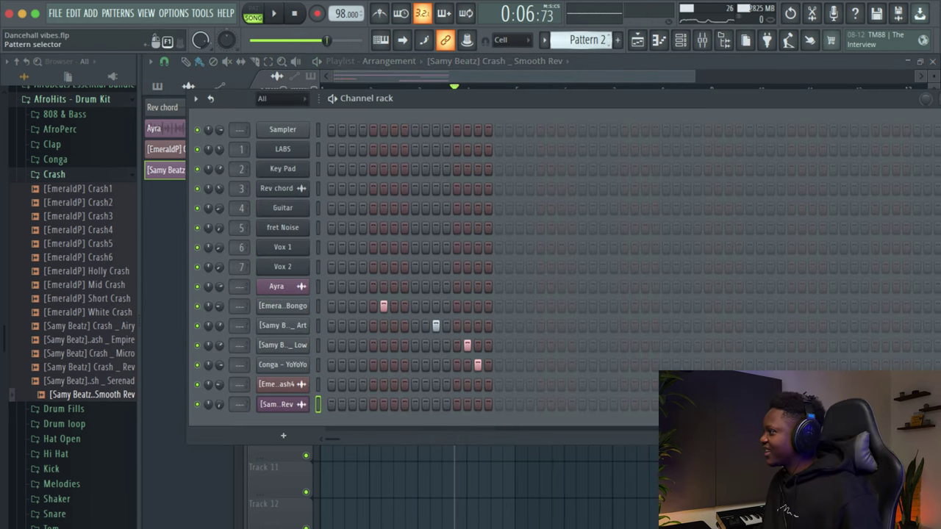
{"action": "key", "text": "KP_Subtract"}
{"action": "left_click", "coordinate": [63, 178]}
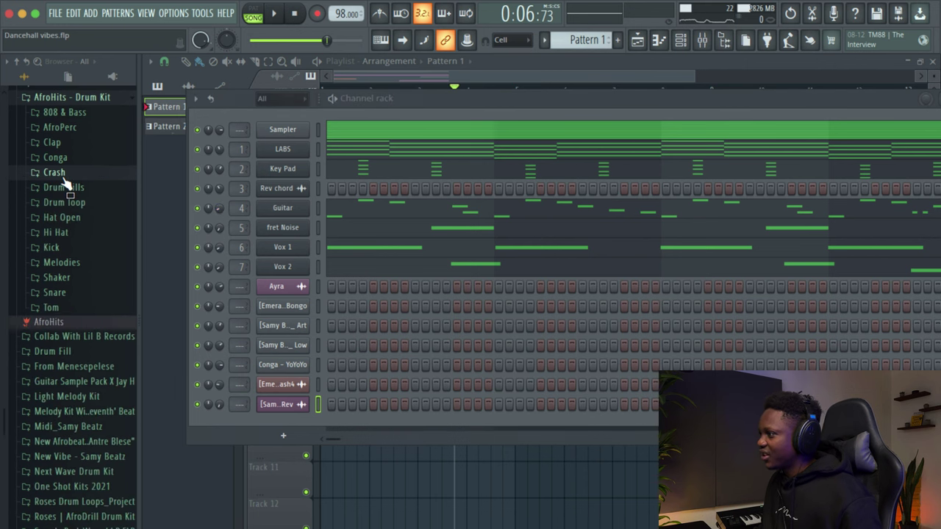
Add [Samy Beatz] Op Hat 1 from the Hat Open folder as a channel and record an open-hat part.
{"action": "left_click", "coordinate": [71, 232]}
{"action": "left_click", "coordinate": [61, 217]}
{"action": "left_click", "coordinate": [88, 273]}
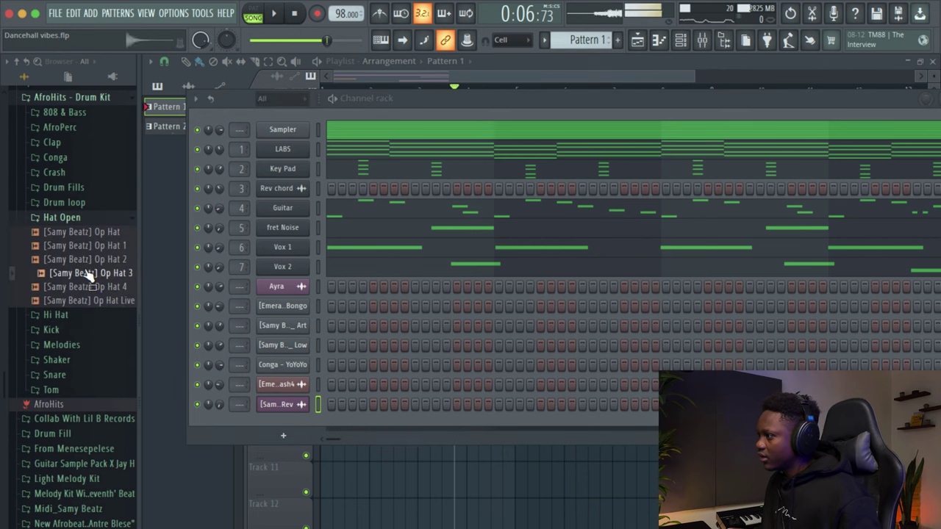
{"action": "left_click", "coordinate": [95, 260]}
{"action": "left_click_drag", "start_coordinate": [99, 250], "coordinate": [309, 294]}
{"action": "key", "text": "space"}
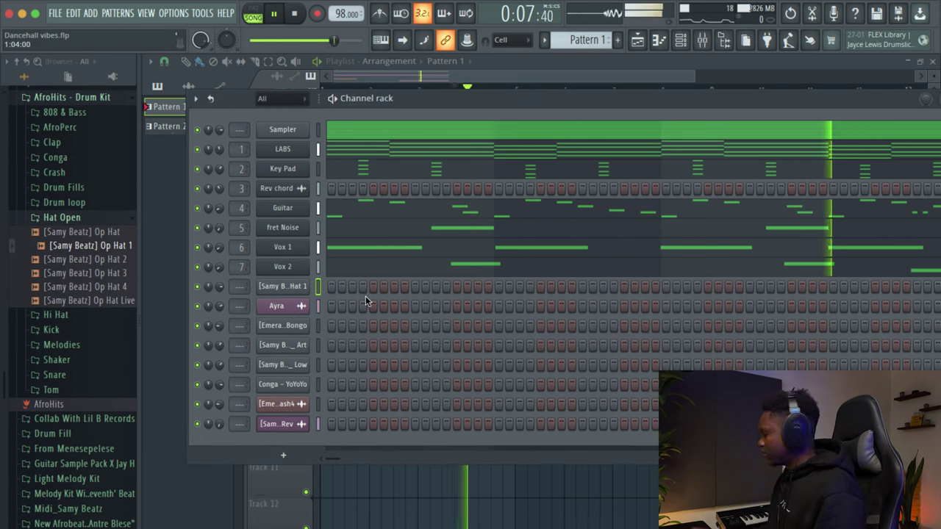
{"action": "key", "text": "r"}
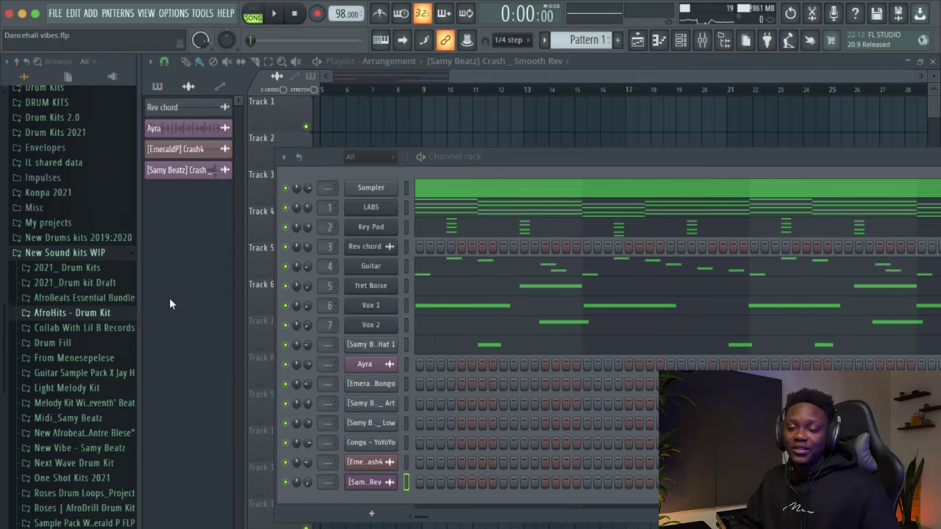
Add the Sub sample from 2021_ Drum Kits > Fiya > Bonus as a new channel.
{"action": "left_click", "coordinate": [73, 269]}
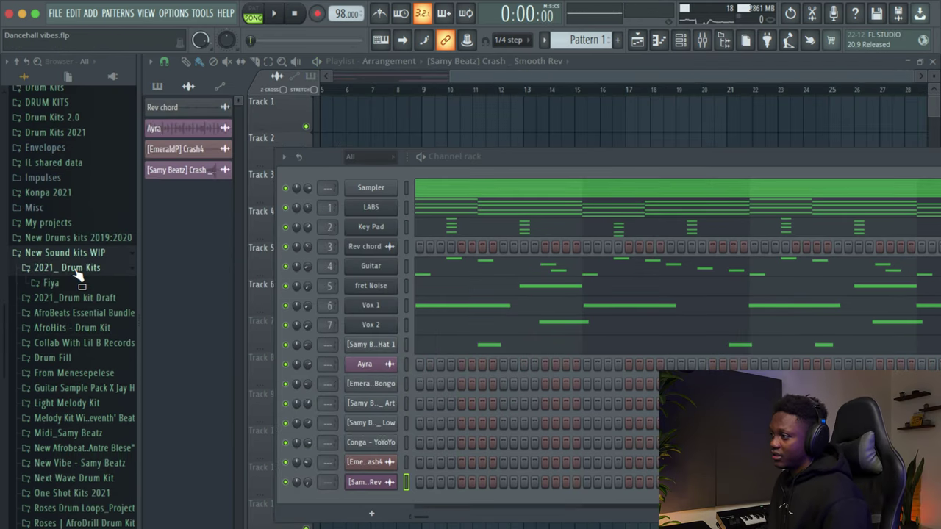
{"action": "left_click", "coordinate": [79, 286]}
{"action": "left_click", "coordinate": [64, 328]}
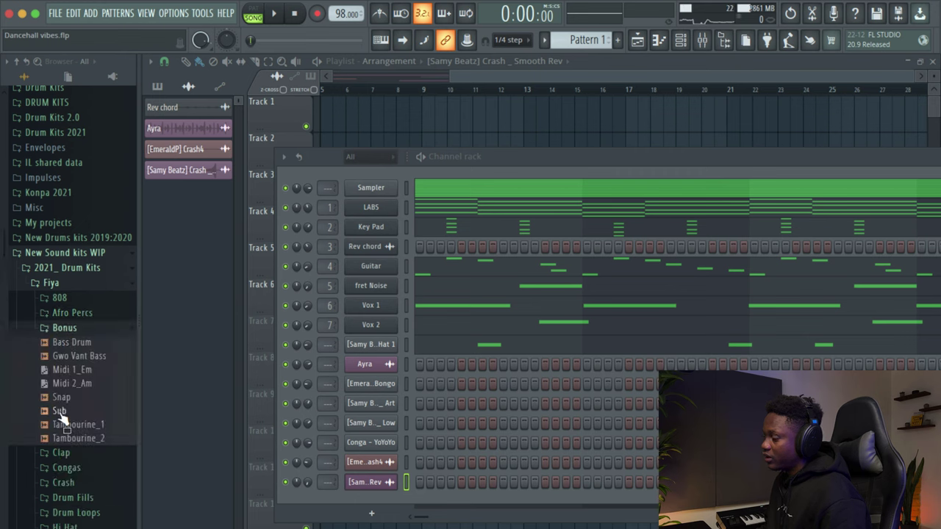
{"action": "left_click_drag", "start_coordinate": [375, 502], "coordinate": [372, 506]}
Review the Sub channel's envelope settings and open its piano roll.
{"action": "right_click", "coordinate": [372, 506]}
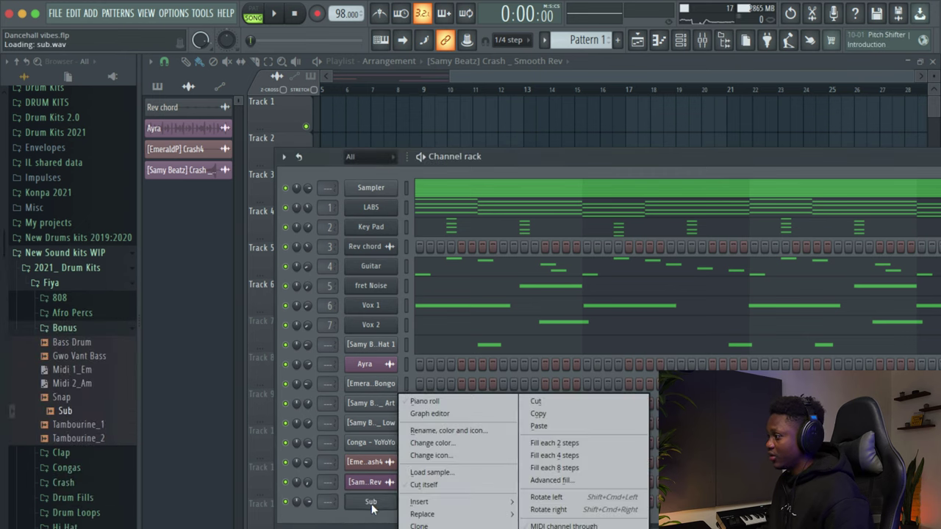
{"action": "left_click", "coordinate": [373, 505]}
{"action": "left_click", "coordinate": [371, 506]}
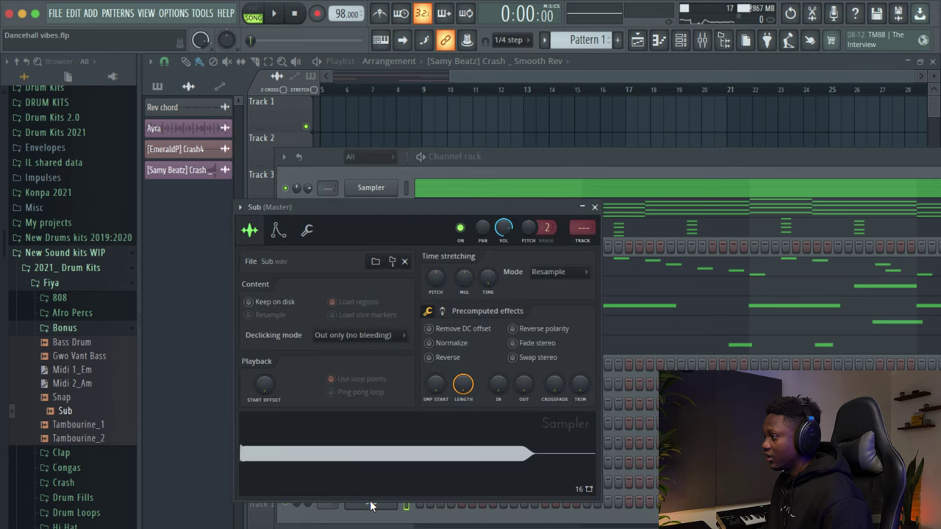
{"action": "left_click", "coordinate": [279, 231]}
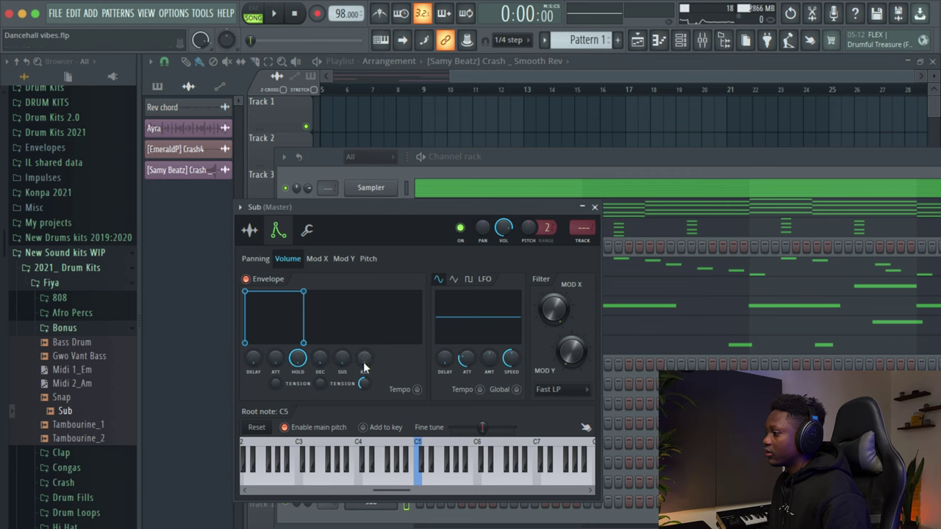
{"action": "left_click", "coordinate": [595, 207]}
{"action": "right_click", "coordinate": [385, 503]}
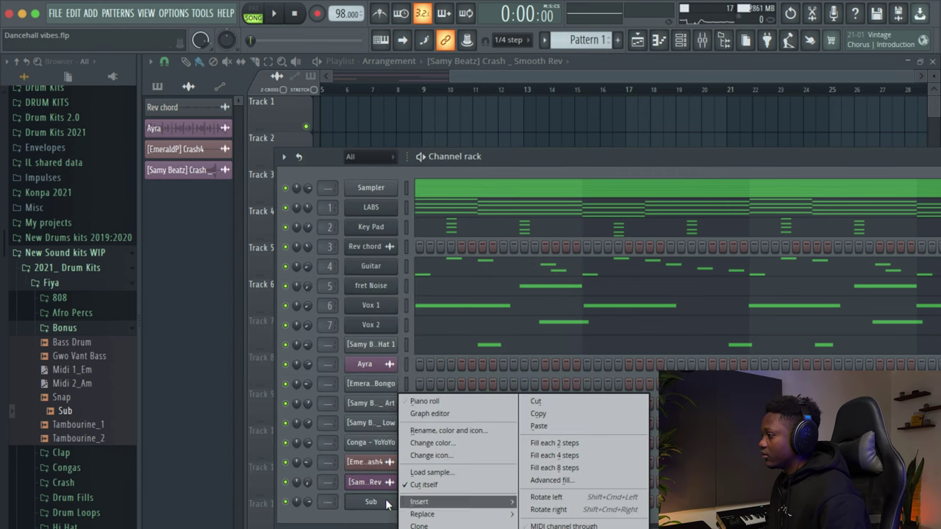
{"action": "left_click", "coordinate": [419, 400]}
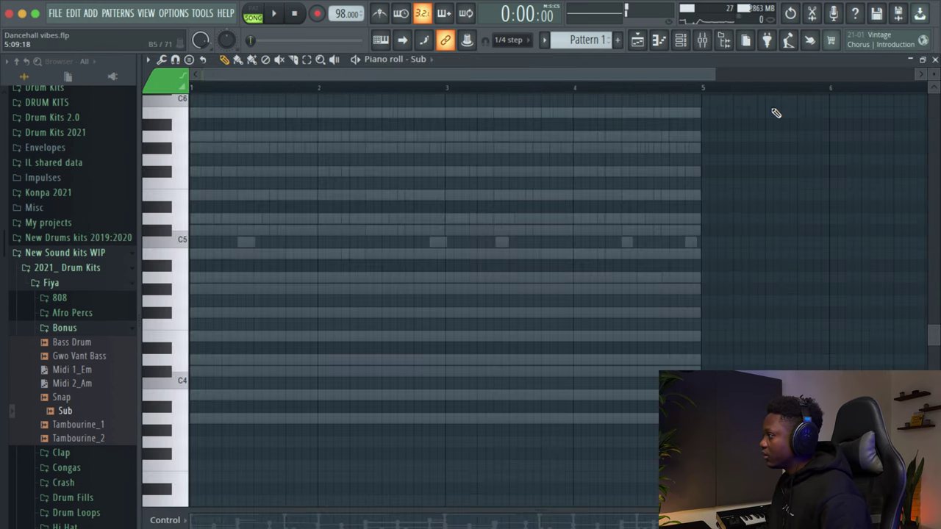
Reopen the Sub piano roll and add C#5 and B4 notes to the bass line.
{"action": "left_click", "coordinate": [932, 62]}
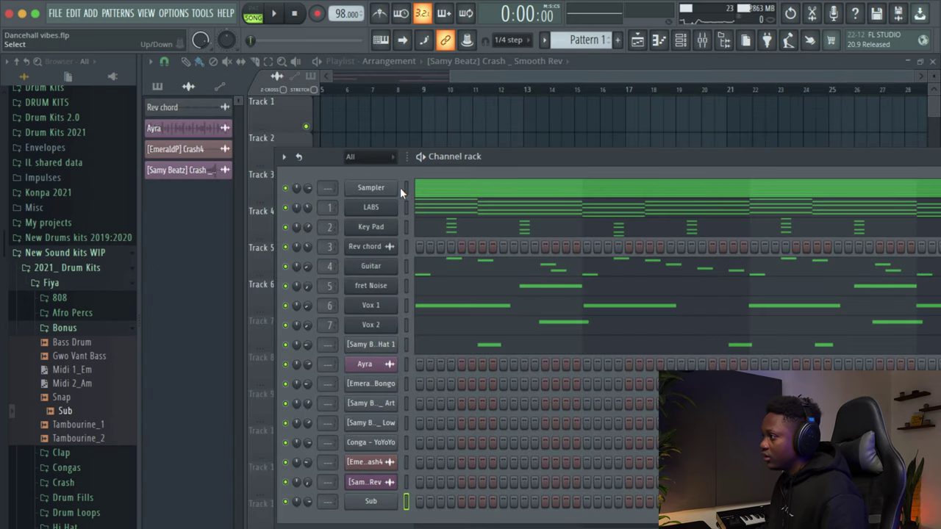
{"action": "right_click", "coordinate": [371, 502]}
{"action": "left_click", "coordinate": [419, 400]}
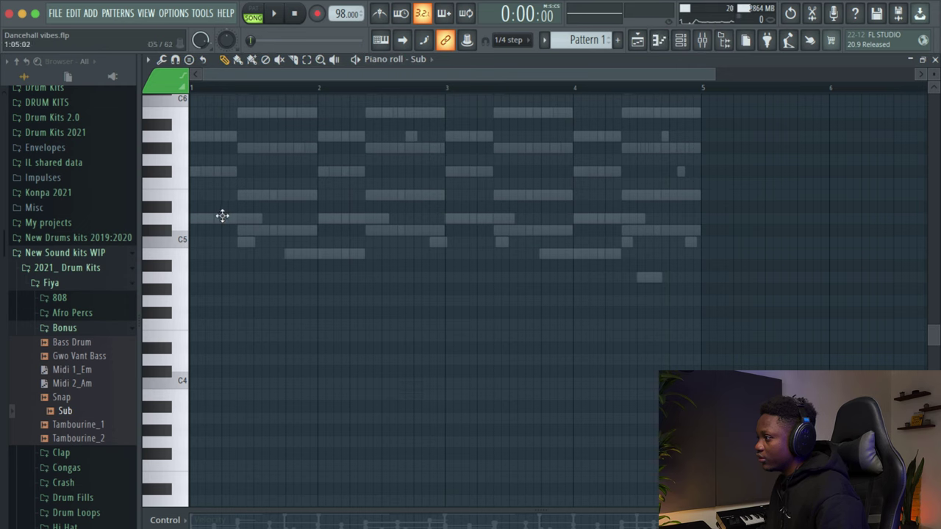
{"action": "key", "text": "space"}
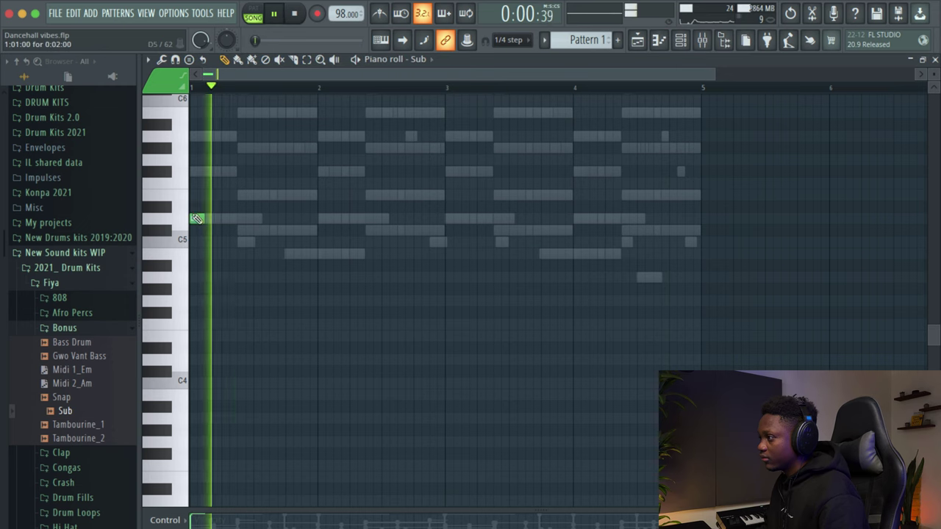
{"action": "key", "text": "space"}
{"action": "left_click", "coordinate": [249, 231]}
{"action": "key", "text": "space"}
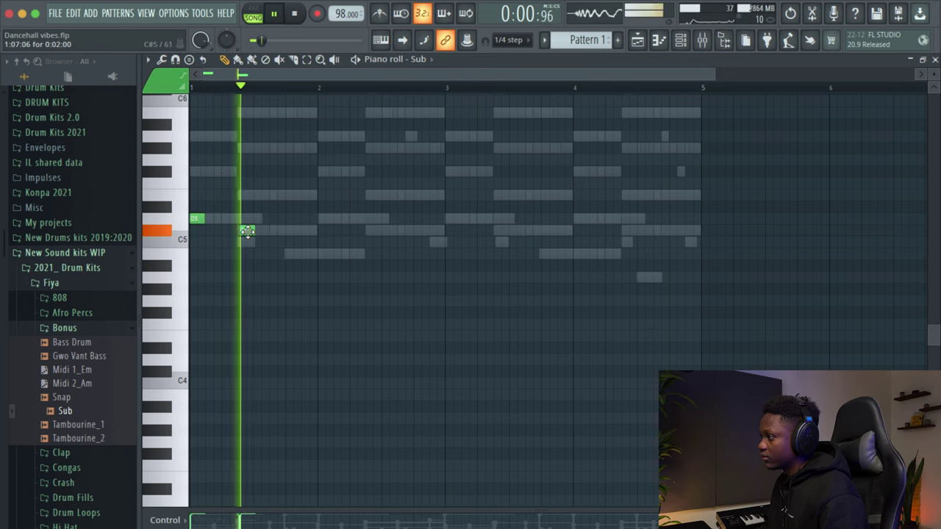
{"action": "left_click_drag", "start_coordinate": [710, 76], "coordinate": [473, 206]}
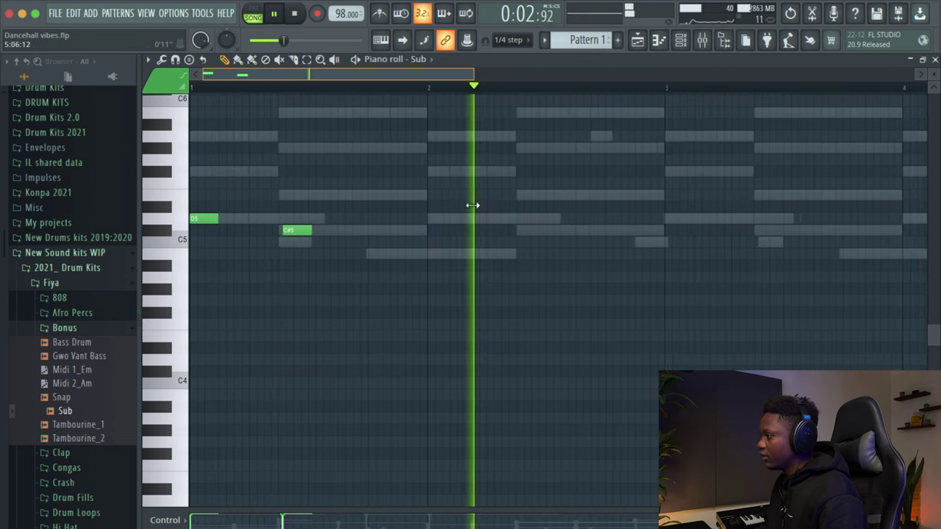
{"action": "key", "text": "space"}
{"action": "scroll", "coordinate": [489, 211], "scroll_direction": "up", "scroll_amount": 4}
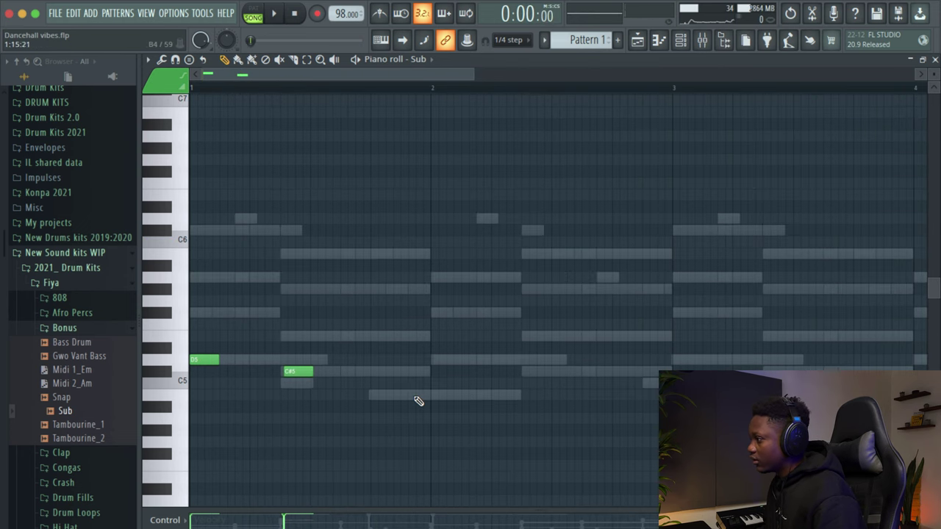
{"action": "left_click", "coordinate": [418, 397]}
Set note snapping to Cell and check the E6 and C#6 slide note properties.
{"action": "left_click", "coordinate": [521, 41]}
{"action": "left_click", "coordinate": [513, 67]}
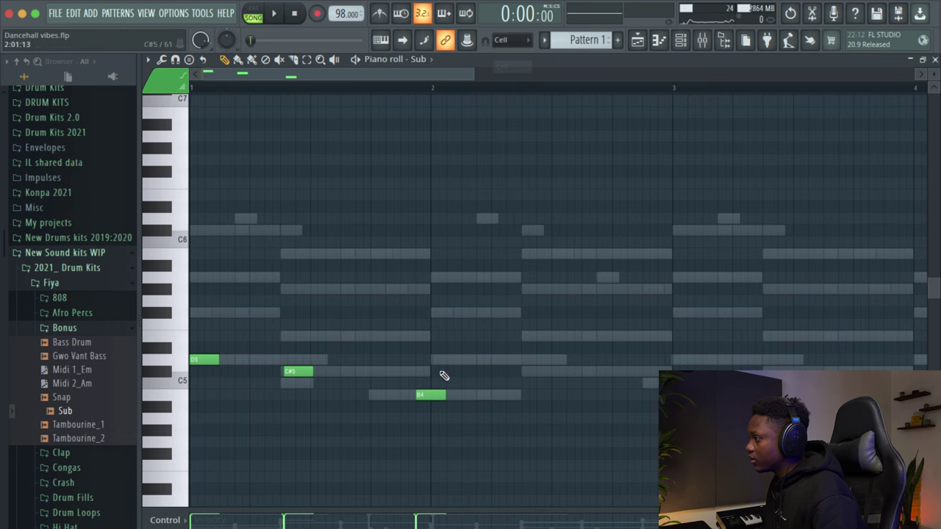
{"action": "key", "text": "space"}
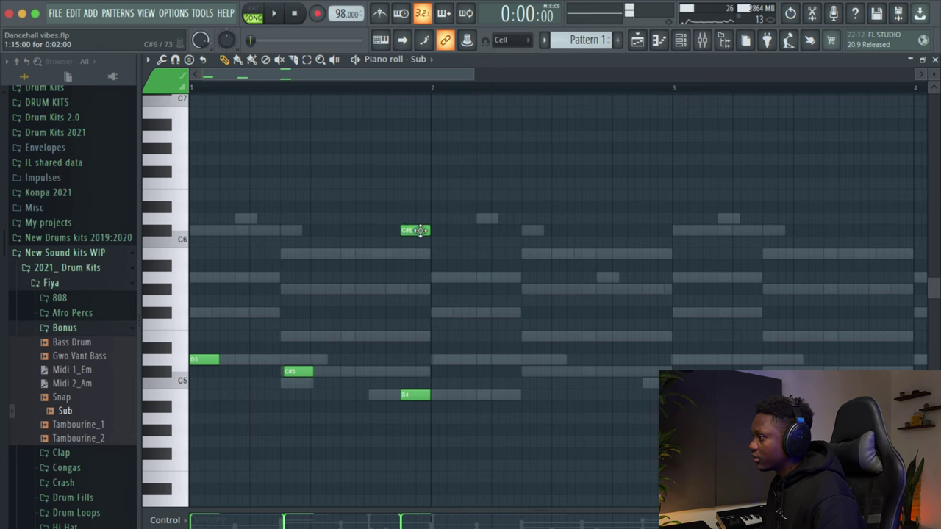
{"action": "double_click", "coordinate": [411, 230]}
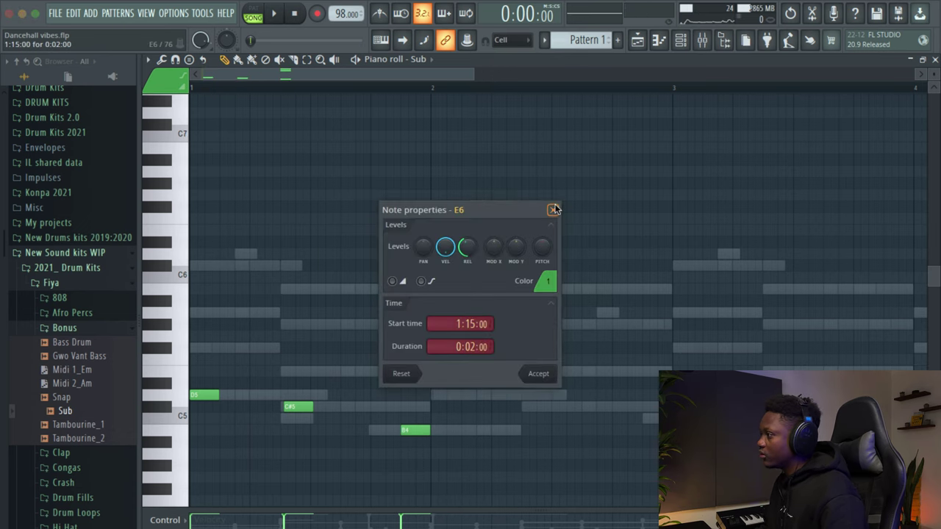
{"action": "left_click", "coordinate": [553, 210]}
{"action": "double_click", "coordinate": [416, 264]}
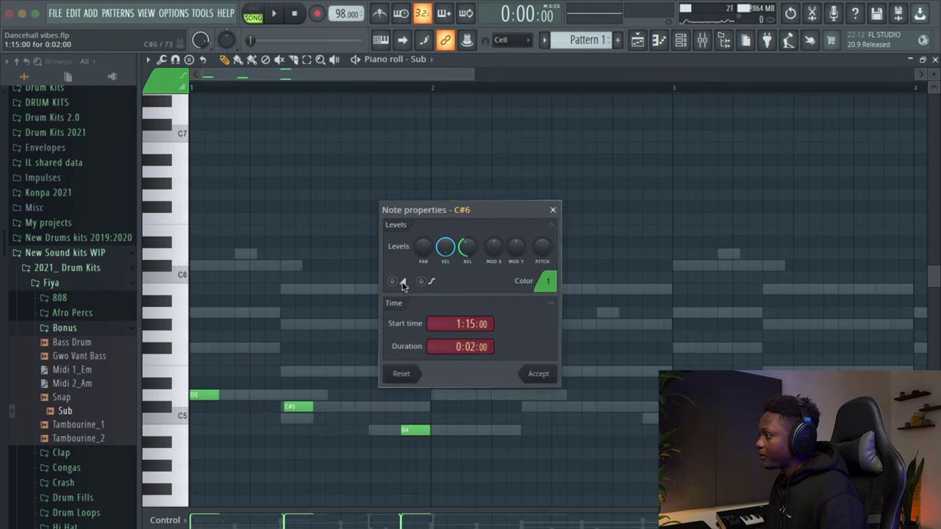
{"action": "left_click", "coordinate": [537, 373]}
{"action": "key", "text": "space"}
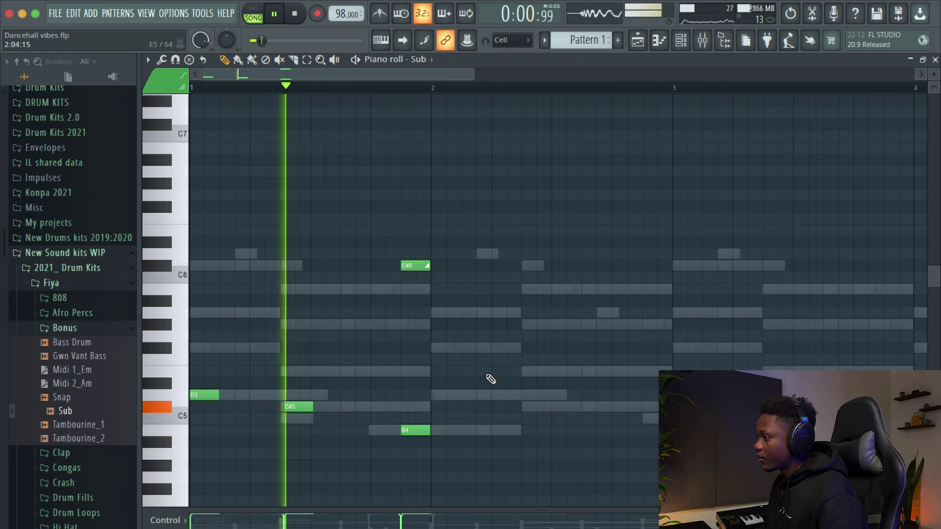
{"action": "key", "text": "space"}
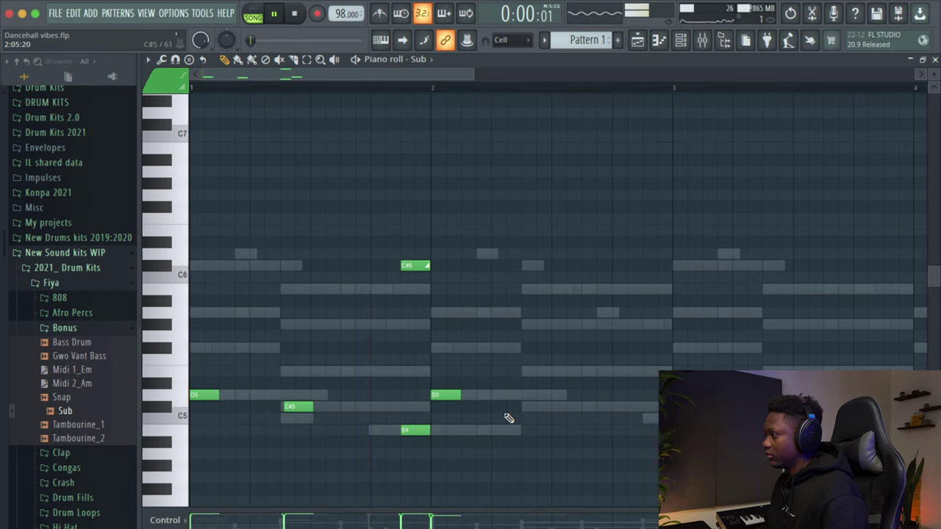
Raise the B4 note to C#5 and draw a lengthened C#5 note in bar 2.
{"action": "scroll", "coordinate": [471, 394], "scroll_direction": "down", "scroll_amount": 2}
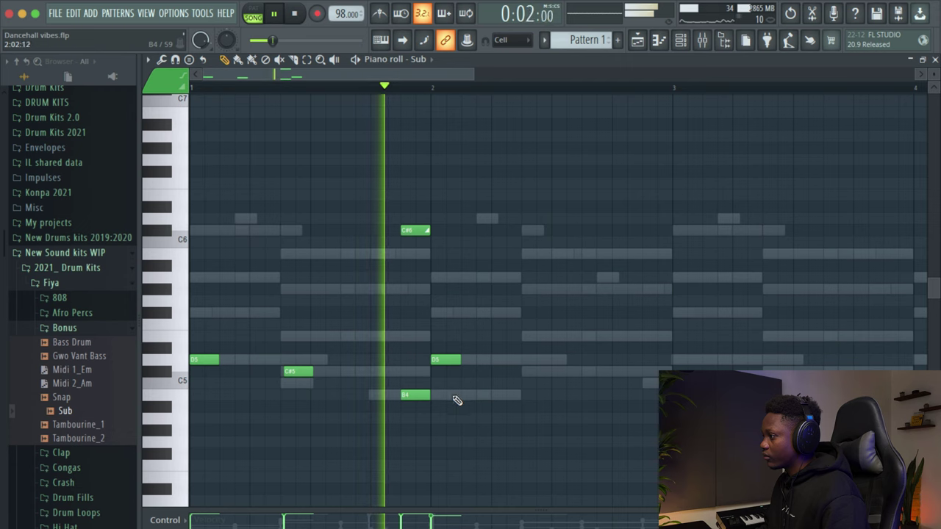
{"action": "key", "text": "space"}
{"action": "left_click_drag", "start_coordinate": [414, 397], "coordinate": [442, 396]}
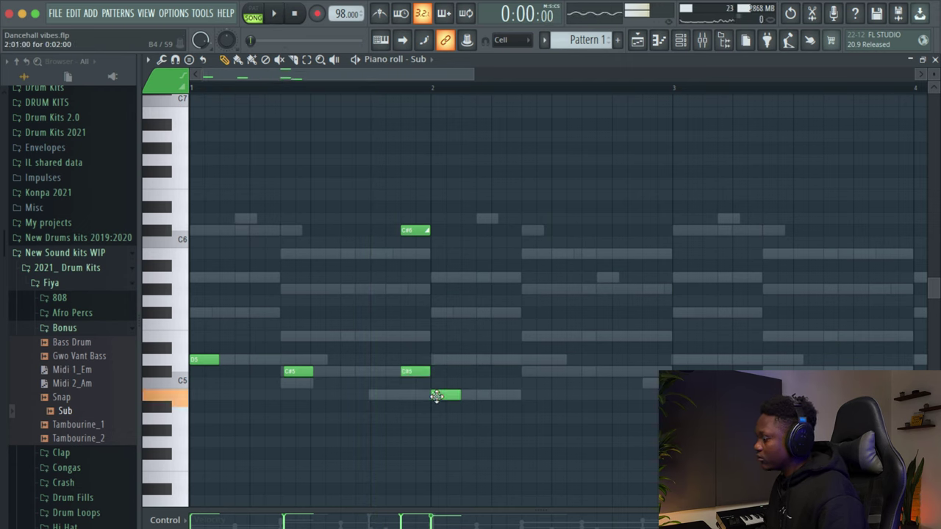
{"action": "key", "text": "space"}
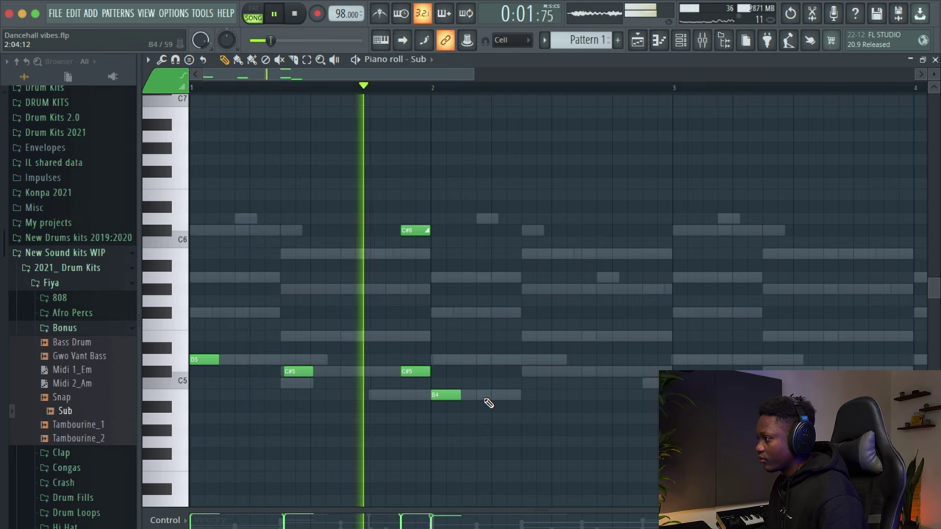
{"action": "left_click", "coordinate": [527, 372]}
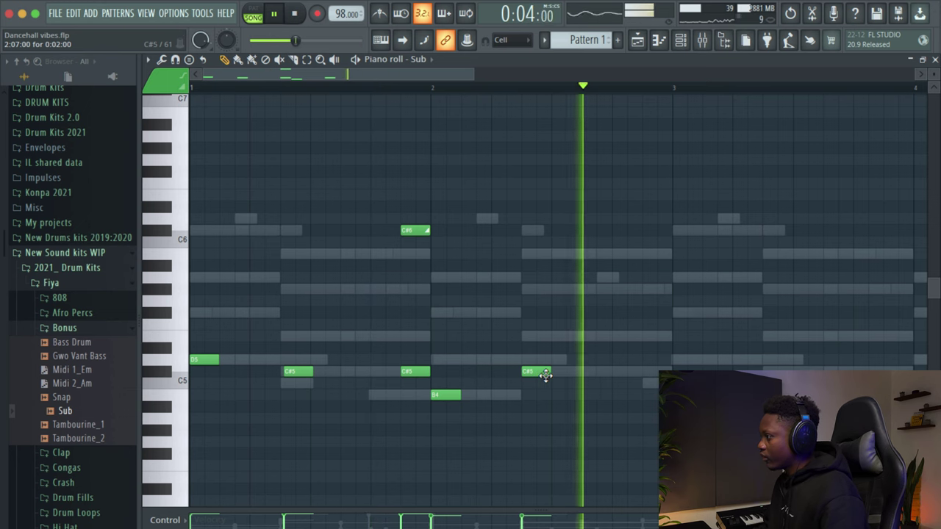
{"action": "left_click_drag", "start_coordinate": [550, 373], "coordinate": [610, 375]}
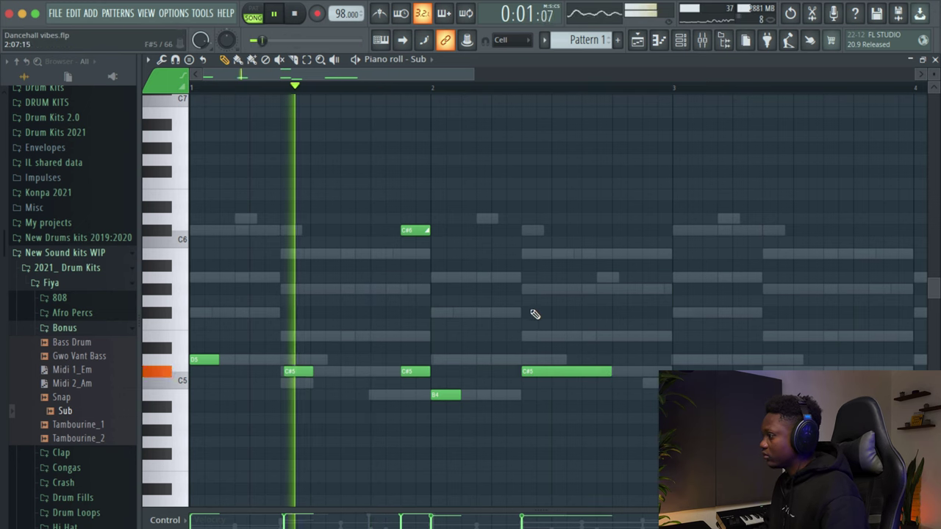
{"action": "scroll", "coordinate": [536, 316], "scroll_direction": "down", "scroll_amount": 5}
{"action": "scroll", "coordinate": [533, 312], "scroll_direction": "up", "scroll_amount": 3}
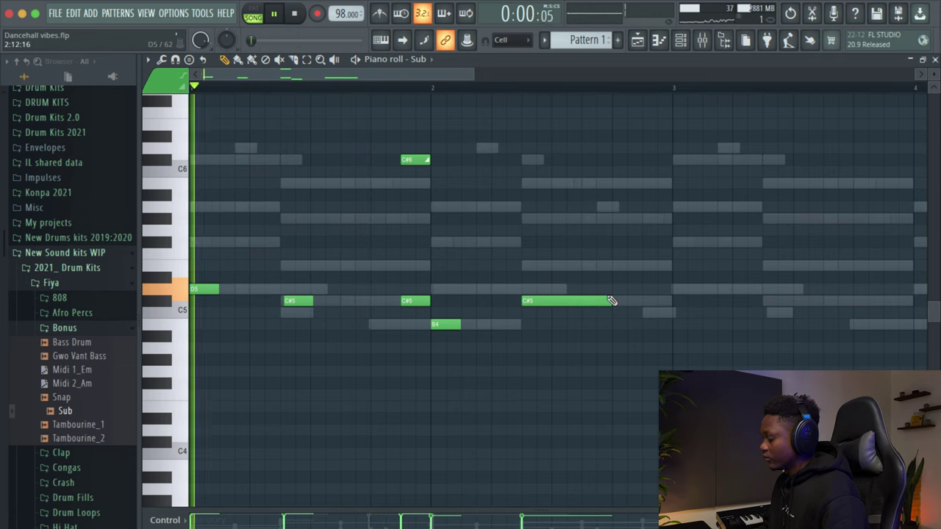
Shift all Sub notes down an octave and back up again.
{"action": "key", "text": "ctrl+Down"}
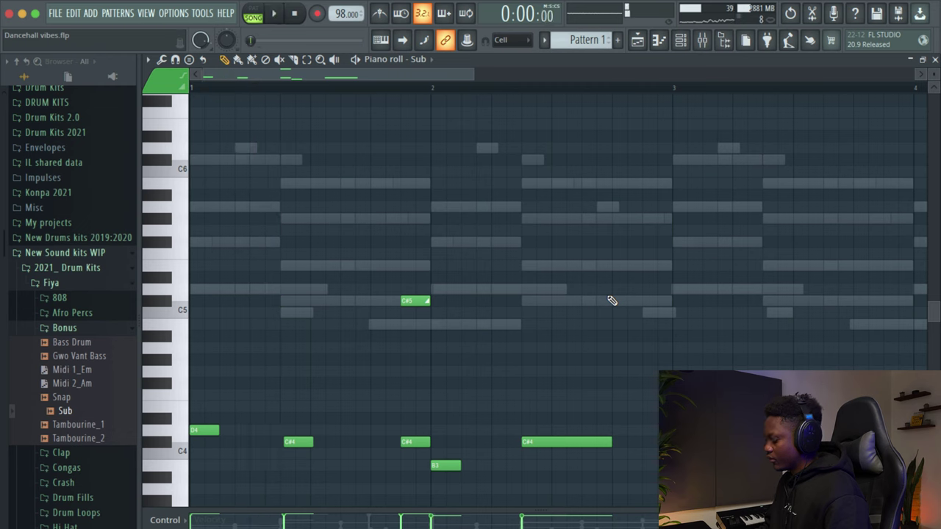
{"action": "key", "text": "ctrl+Up"}
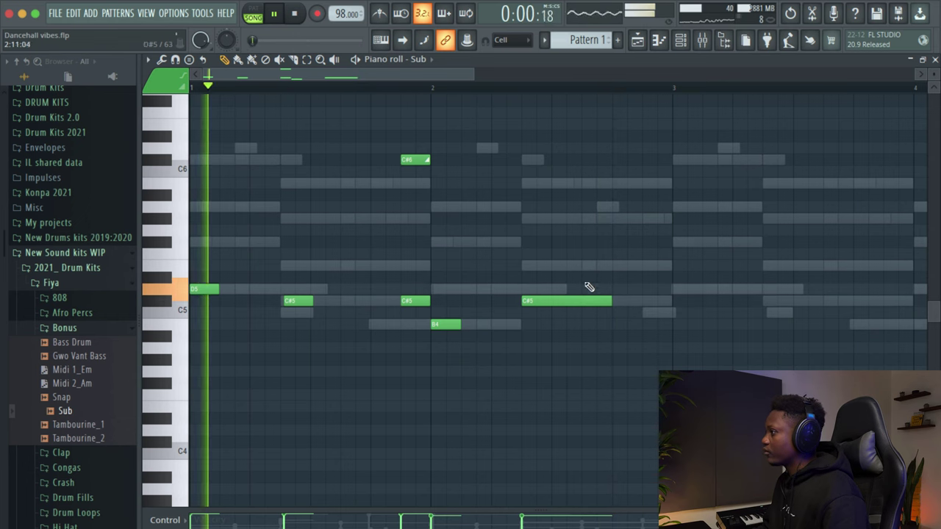
{"action": "left_click_drag", "start_coordinate": [474, 75], "coordinate": [620, 74]}
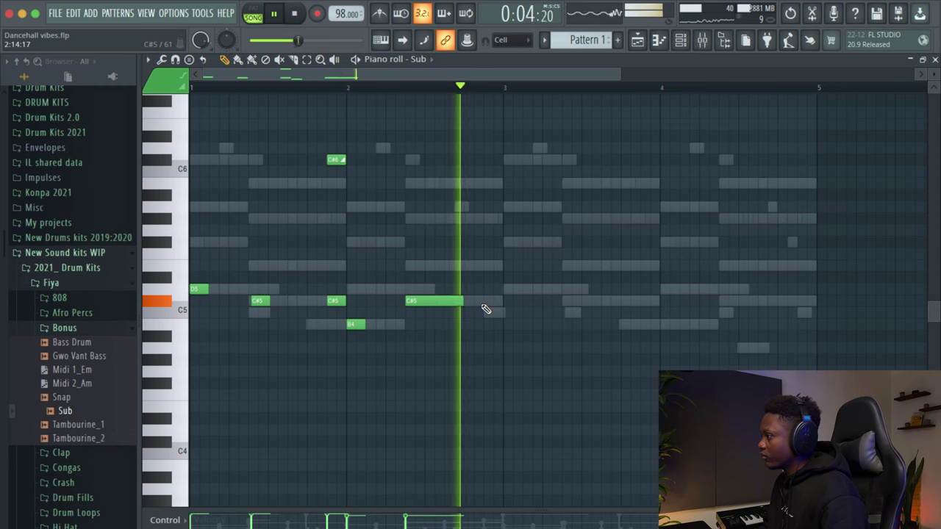
{"action": "key", "text": "space"}
Add a short G#4 note near bar 3, then select the notes in bars 1–3.
{"action": "left_click_drag", "start_coordinate": [487, 313], "coordinate": [484, 214]}
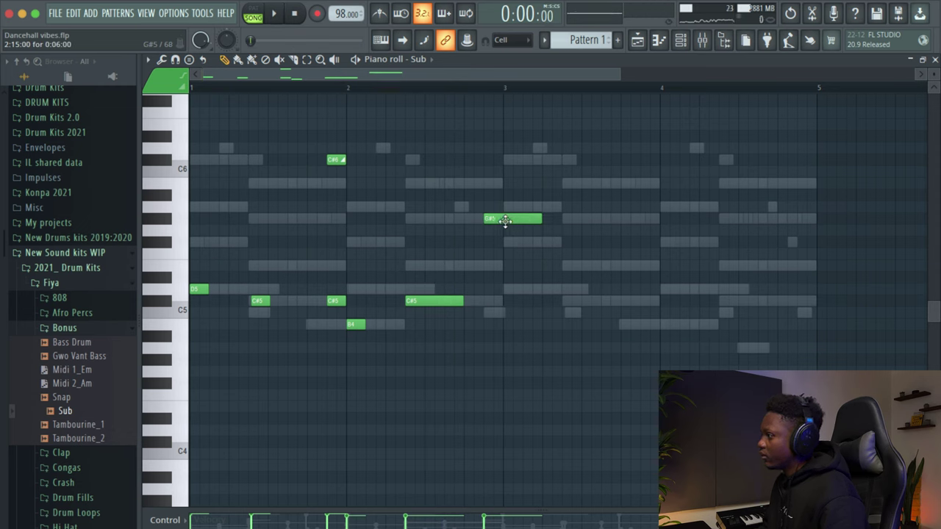
{"action": "key", "text": "ctrl+Down"}
{"action": "key", "text": "space"}
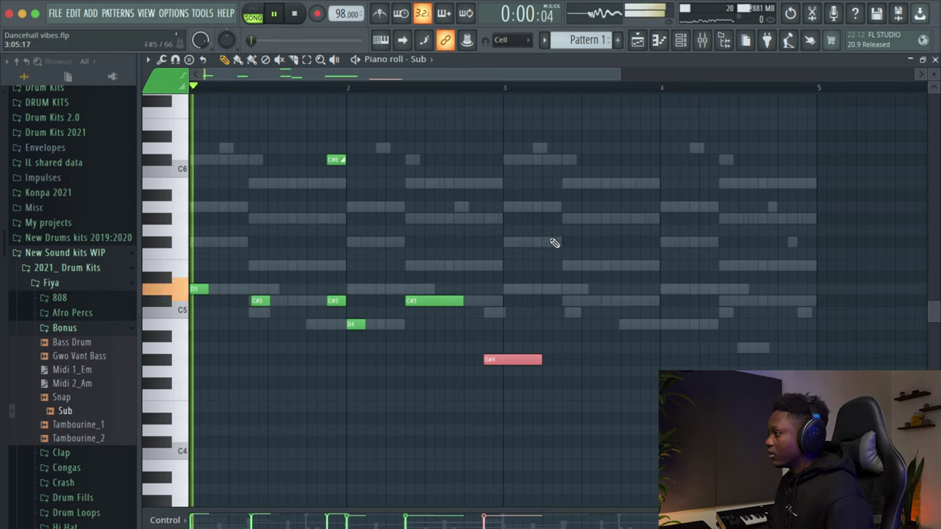
{"action": "left_click_drag", "start_coordinate": [541, 360], "coordinate": [502, 366]}
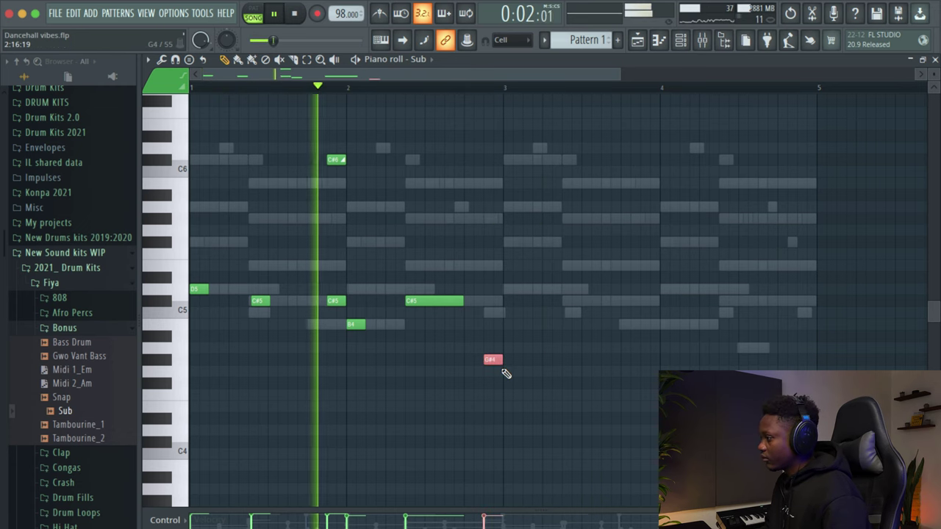
{"action": "scroll", "coordinate": [504, 370], "scroll_direction": "down", "scroll_amount": 2}
{"action": "scroll", "coordinate": [485, 350], "scroll_direction": "up", "scroll_amount": 1}
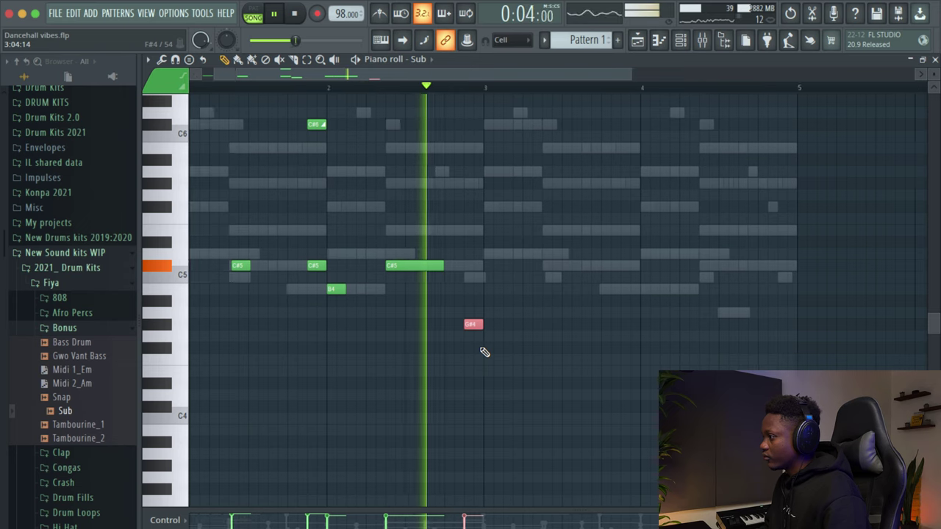
{"action": "scroll", "coordinate": [478, 340], "scroll_direction": "up", "scroll_amount": 1}
{"action": "key", "text": "space"}
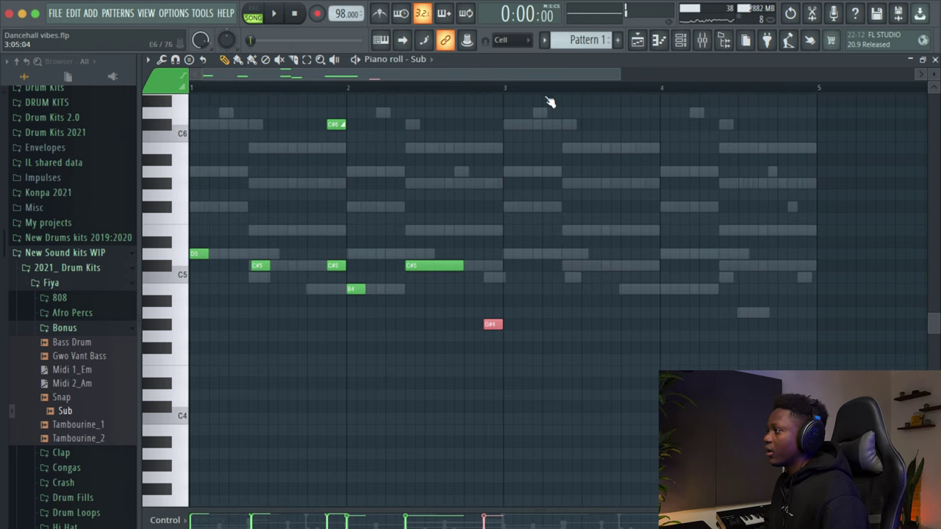
{"action": "left_click_drag", "start_coordinate": [506, 94], "coordinate": [3, 88]}
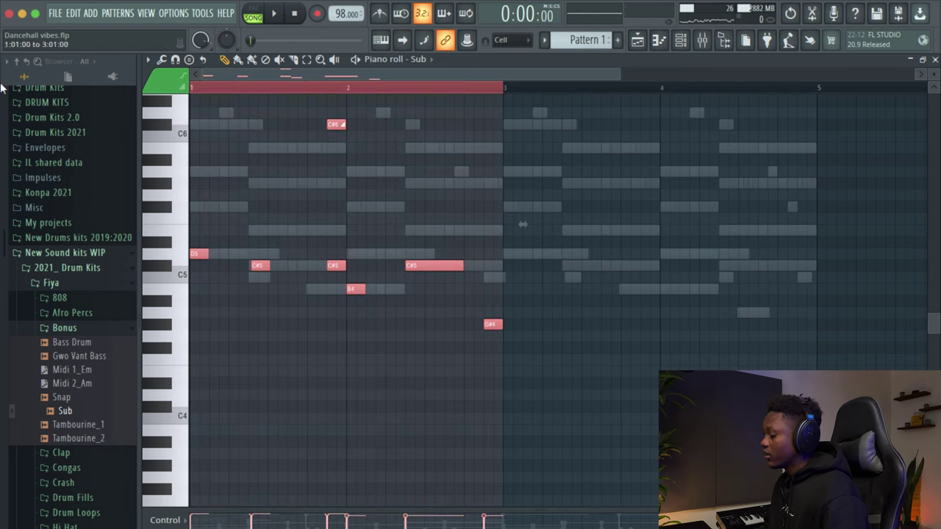
Close the channel list, zoom the Playlist to bars 1–5, and play the arrangement.
{"action": "key", "text": "space"}
{"action": "key", "text": "F6"}
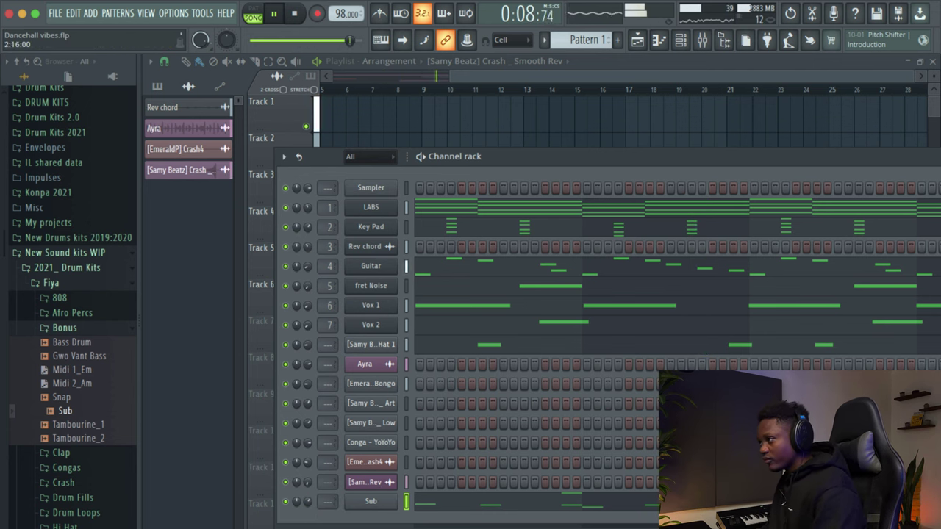
{"action": "left_click", "coordinate": [539, 80]}
{"action": "key", "text": "space"}
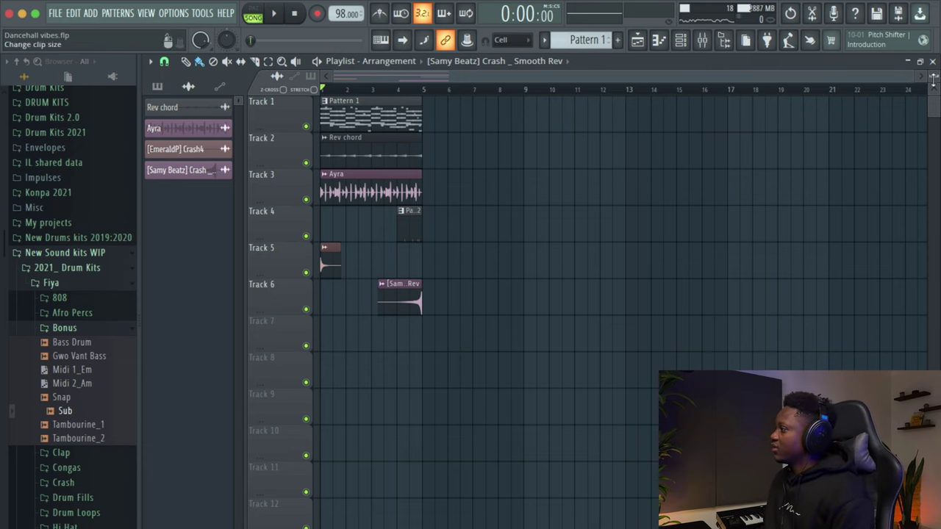
{"action": "left_click_drag", "start_coordinate": [909, 77], "coordinate": [515, 76]}
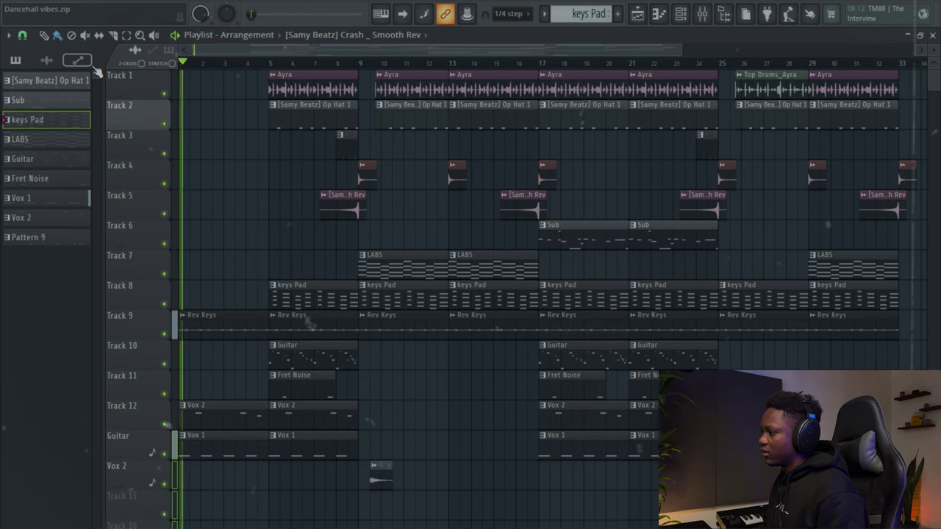
{"action": "key", "text": "space"}
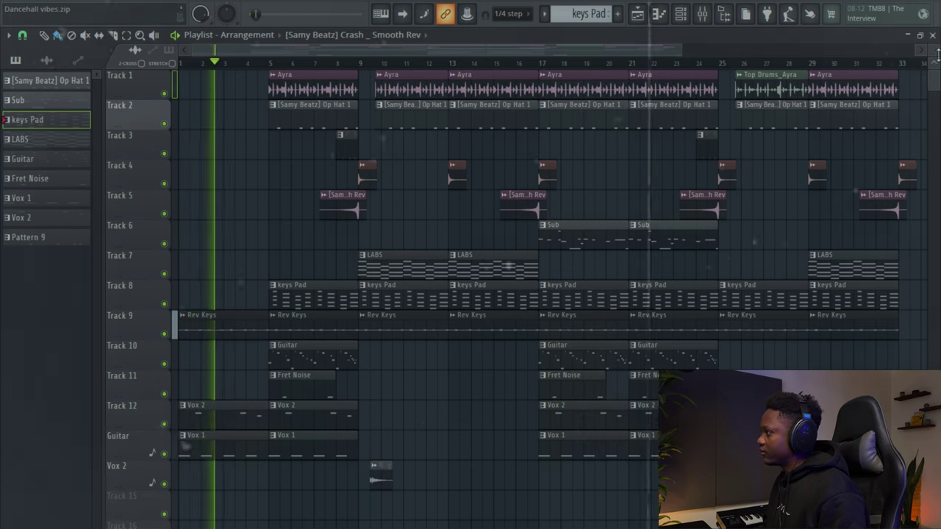
Delete the Op Hat 1 clip on Track 2 spanning bars 13–17.
{"action": "scroll", "coordinate": [173, 96], "scroll_direction": "up", "scroll_amount": 1}
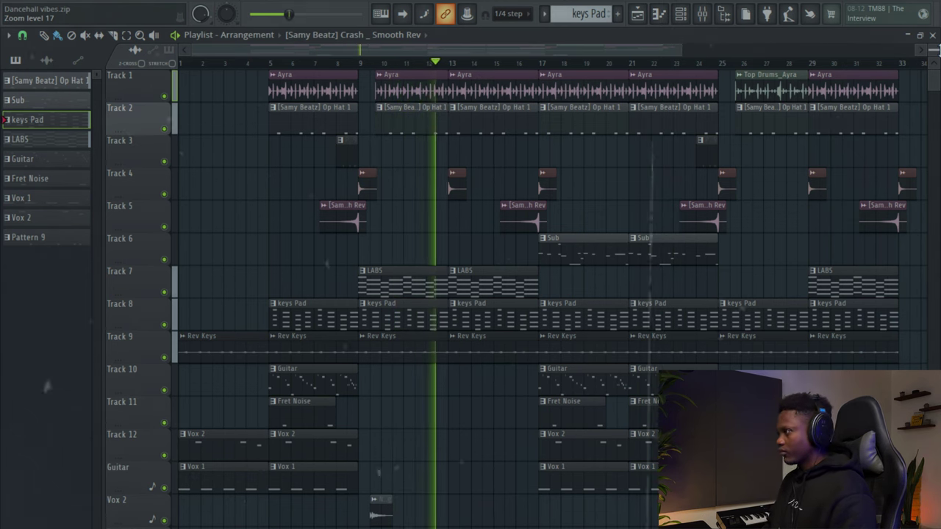
{"action": "right_click", "coordinate": [526, 134]}
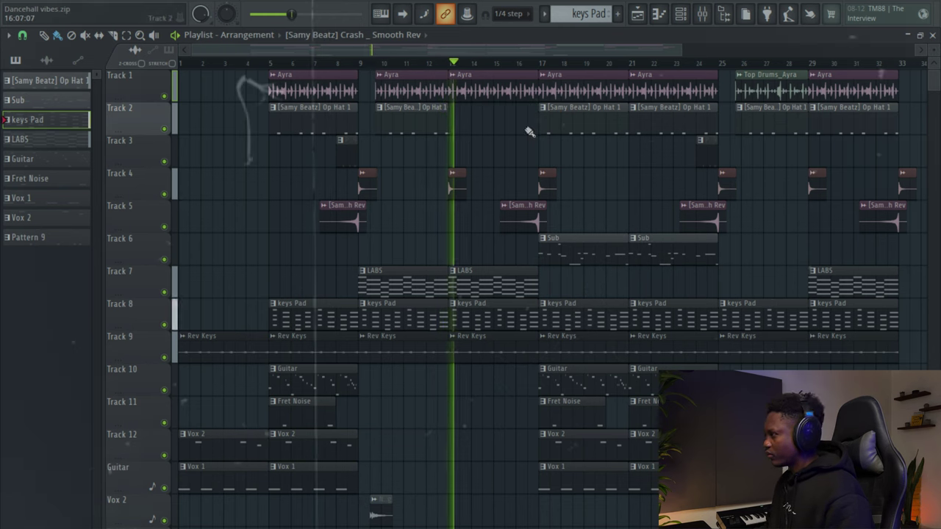